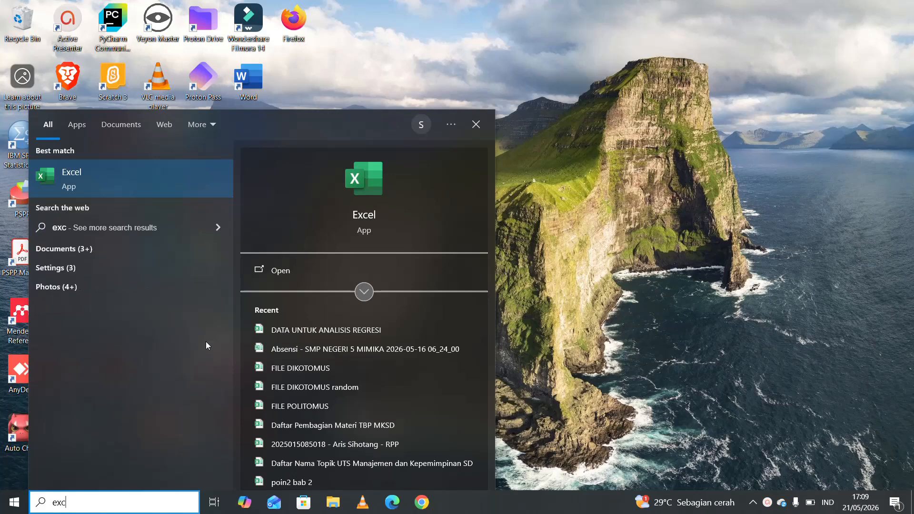
- Open the recent workbook "daftar nilai dummy" in Excel
{"action": "left_click", "coordinate": [188, 177]}
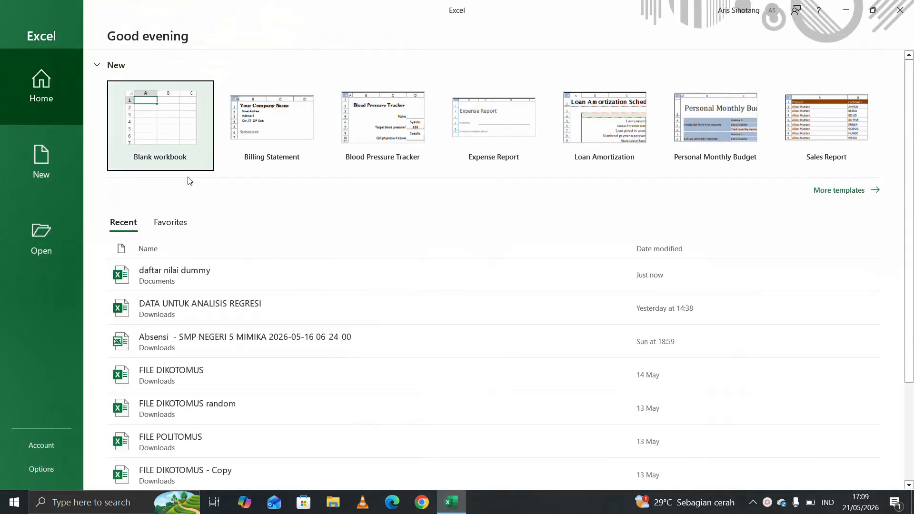
{"action": "left_click", "coordinate": [200, 275]}
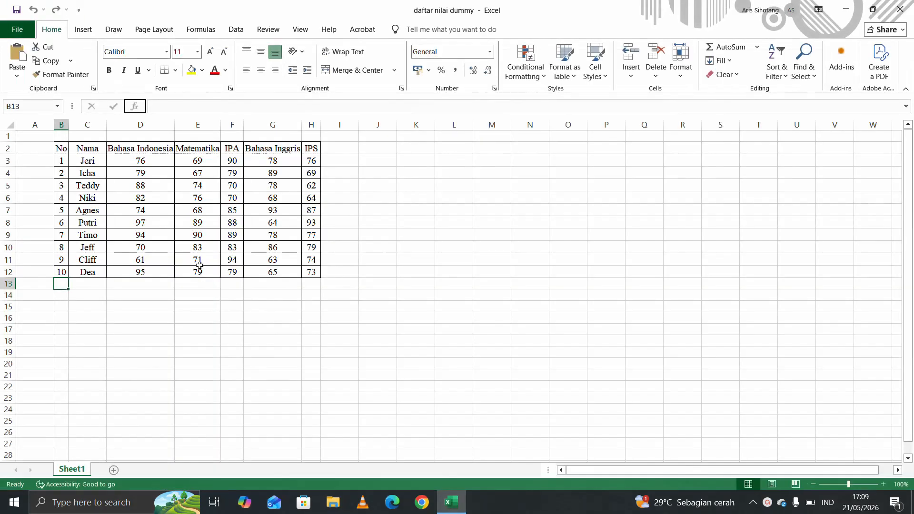
{"action": "left_click_drag", "start_coordinate": [61, 150], "coordinate": [307, 267]}
{"action": "left_click", "coordinate": [354, 185]}
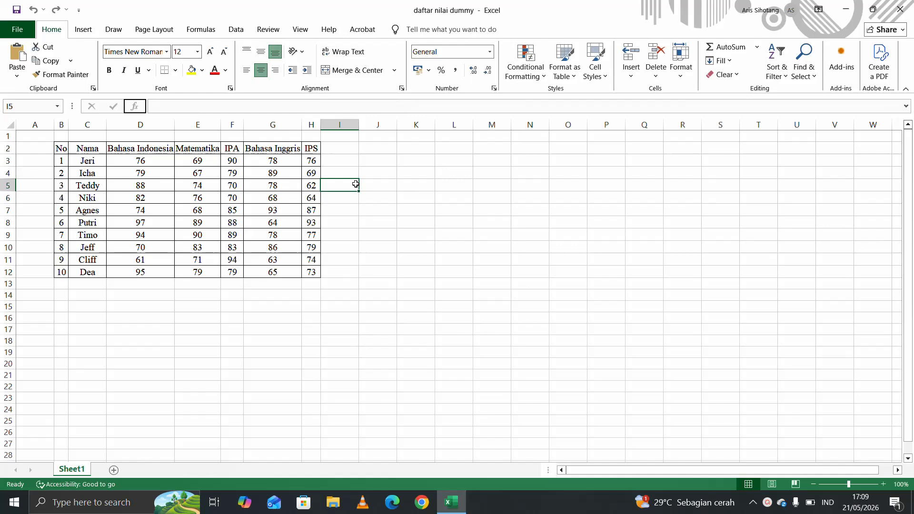
- Enter the headings "Nilai terkecil" in I2 and "Nilai terbesar" in J2, and widen both columns to fit the text
{"action": "left_click", "coordinate": [337, 151]}
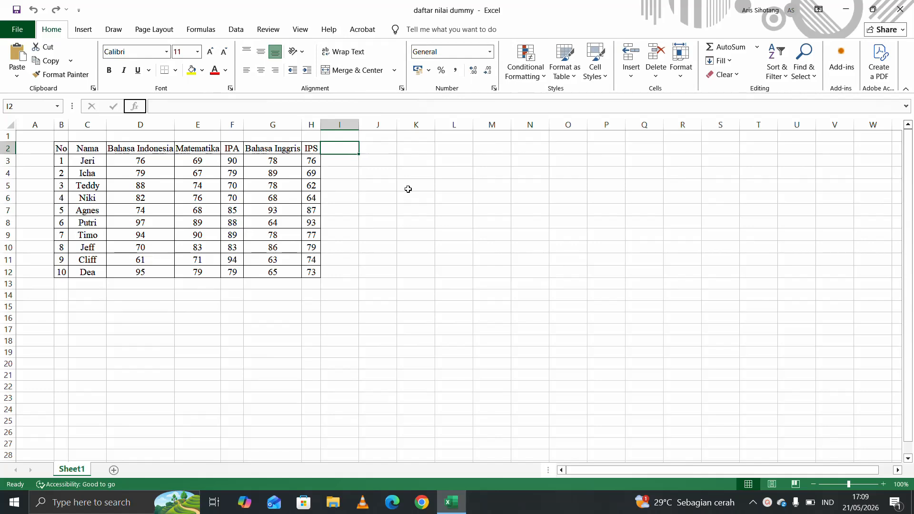
{"action": "type", "text": "Nil"}
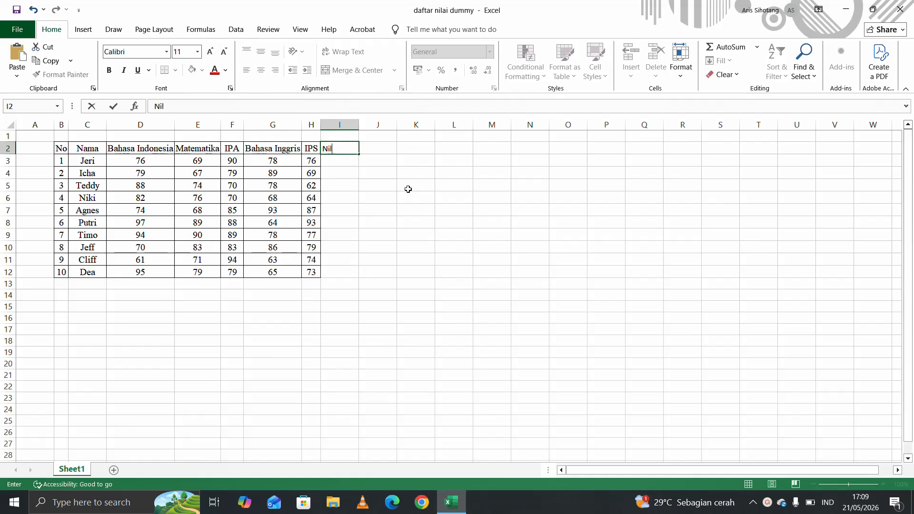
{"action": "type", "text": "ai terkecil"}
{"action": "key", "text": "Return"}
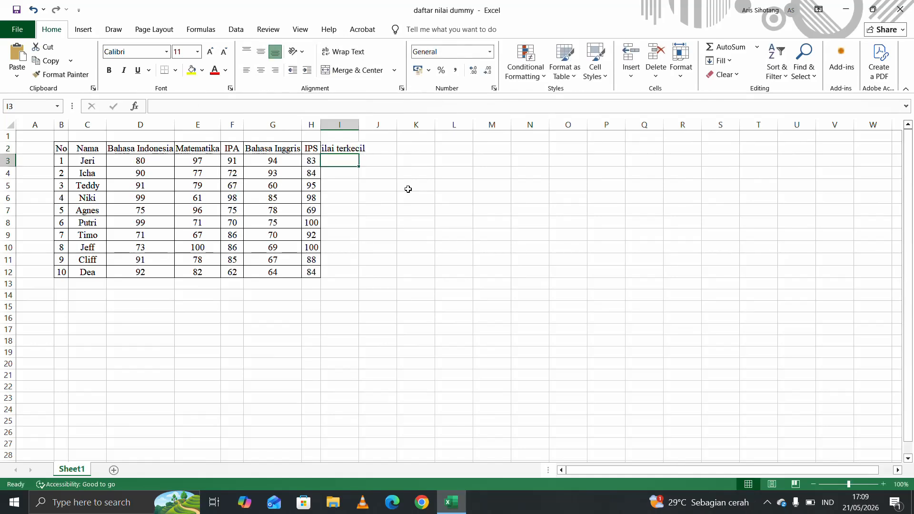
{"action": "left_click", "coordinate": [387, 153]}
{"action": "type", "text": "Ni"}
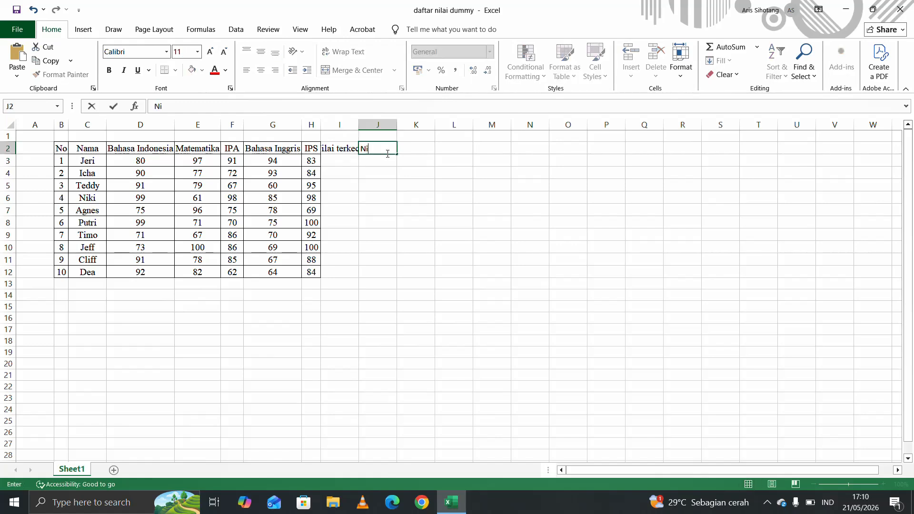
{"action": "type", "text": "lai terbesar"}
{"action": "key", "text": "Return"}
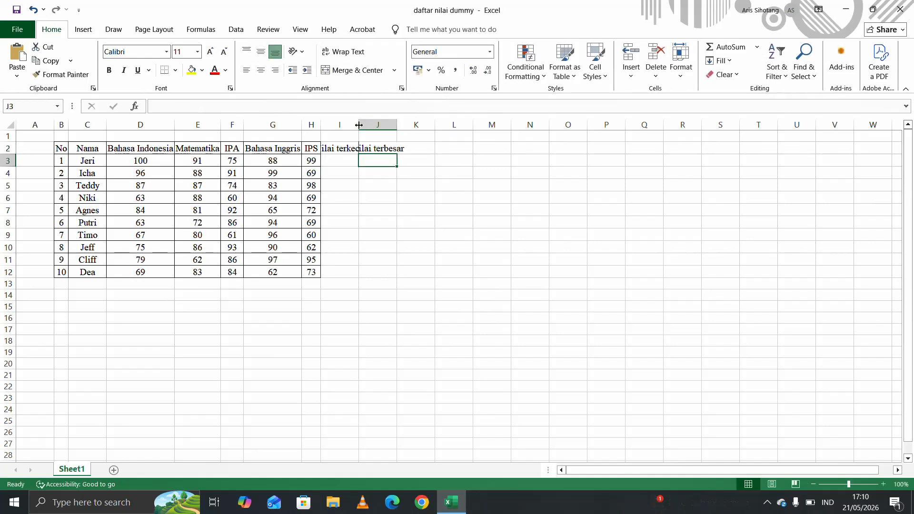
{"action": "left_click_drag", "start_coordinate": [359, 125], "coordinate": [378, 125]}
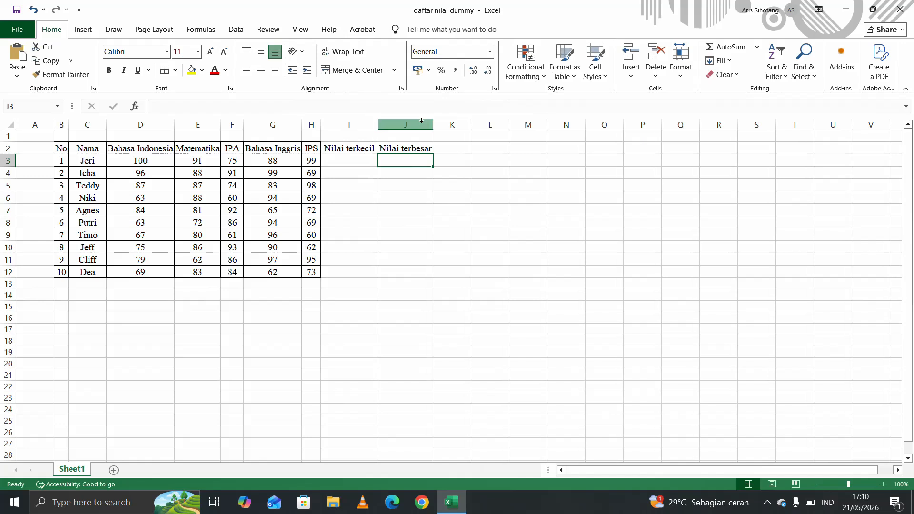
- Enter the heading "Jumlah nilai" in K2 and widen column K to fit it
{"action": "left_click", "coordinate": [444, 150]}
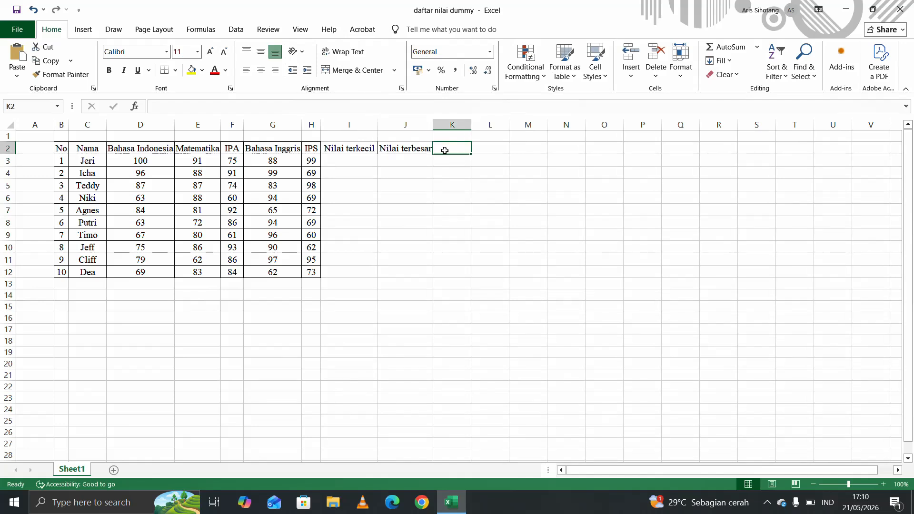
{"action": "type", "text": "Jum"}
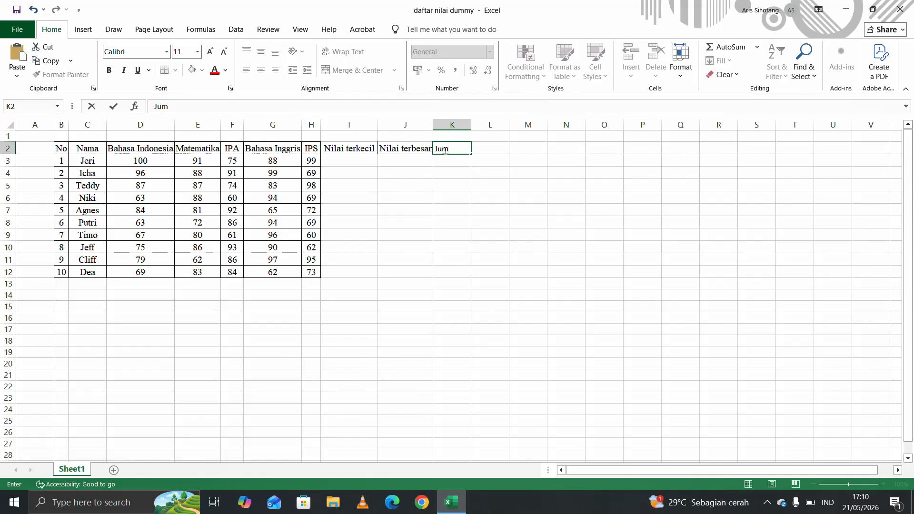
{"action": "type", "text": "lah nilai"}
{"action": "key", "text": "Return"}
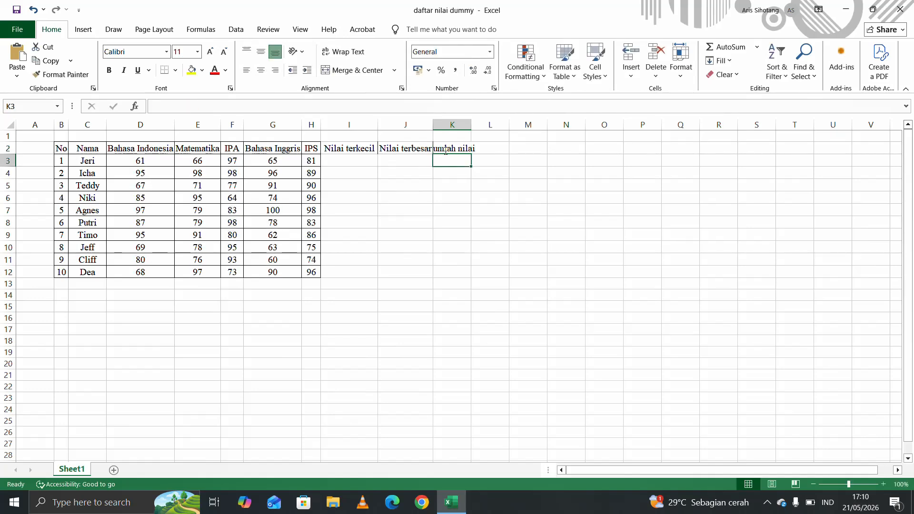
{"action": "left_click_drag", "start_coordinate": [470, 124], "coordinate": [481, 123]}
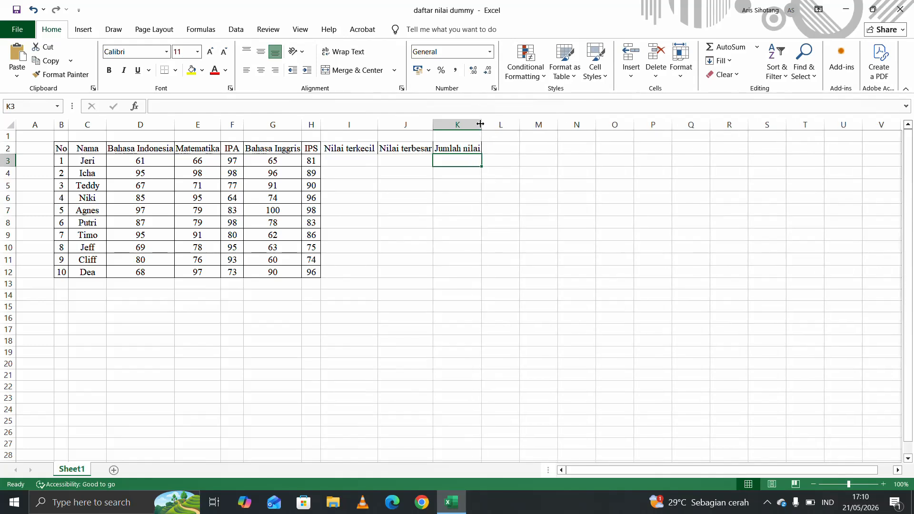
- Enter the headings "Rata-rata" in L2 and "Jumlah data" in M2, and widen column M to fit
{"action": "left_click", "coordinate": [497, 150]}
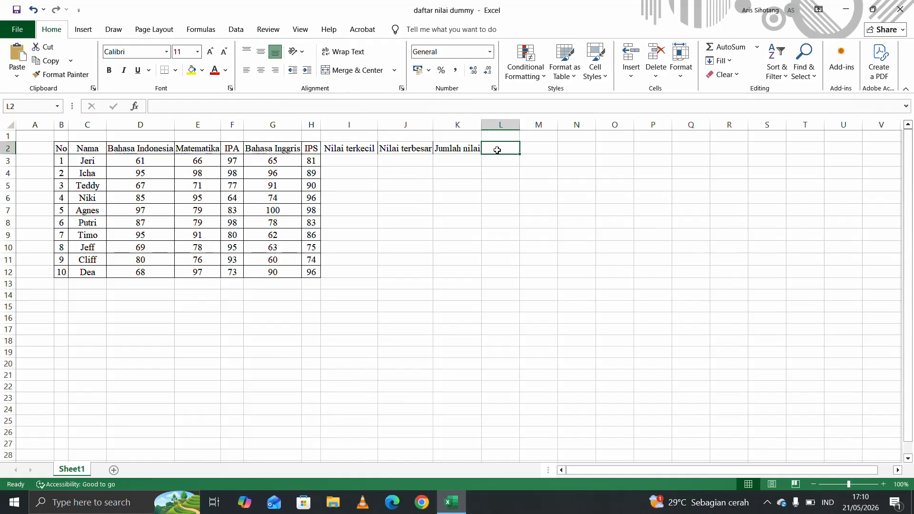
{"action": "type", "text": "R"}
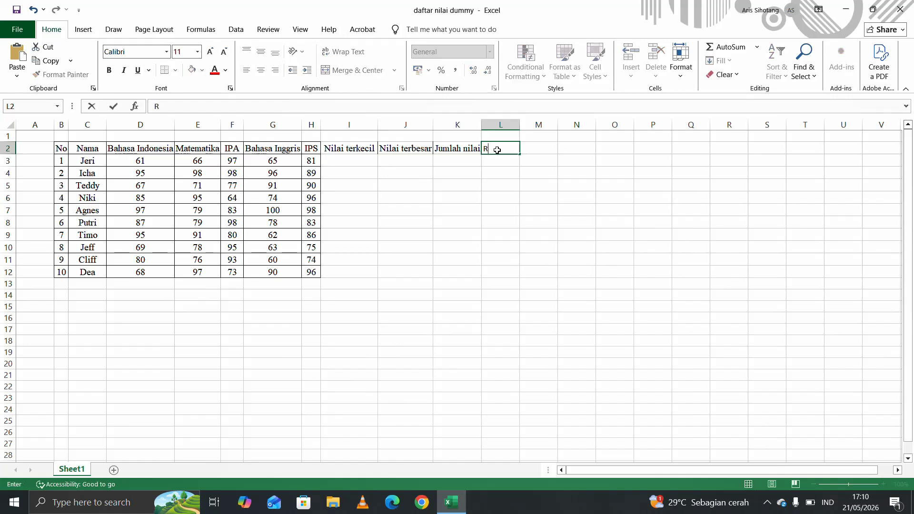
{"action": "type", "text": "ata-rata"}
{"action": "key", "text": "Tab"}
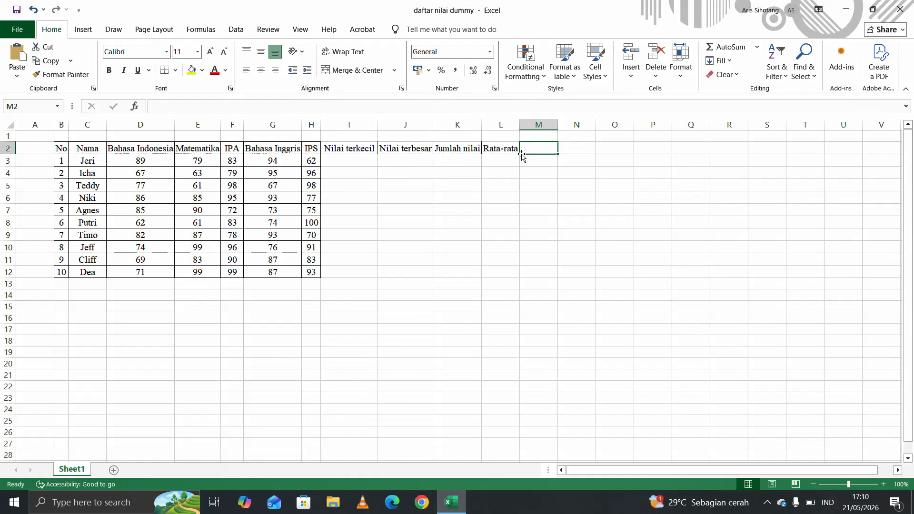
{"action": "type", "text": "J"}
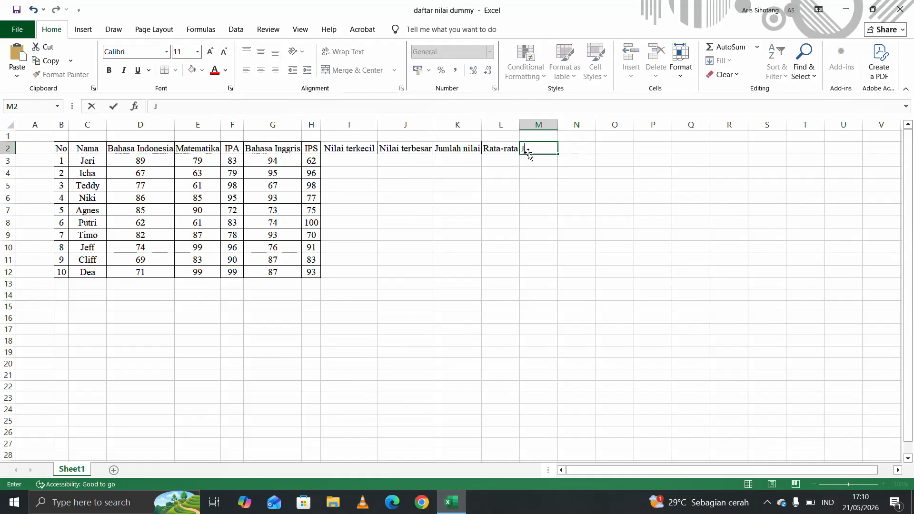
{"action": "type", "text": "umlah data"}
{"action": "key", "text": "Return"}
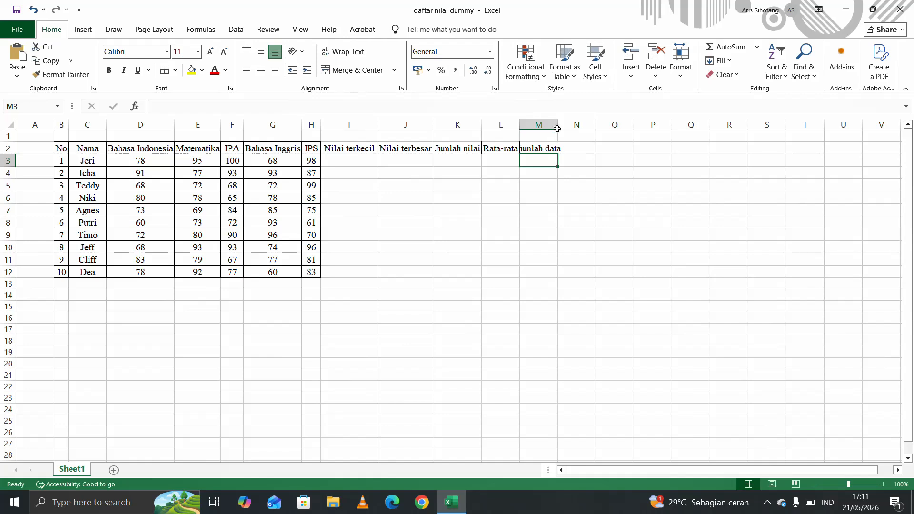
{"action": "left_click_drag", "start_coordinate": [558, 127], "coordinate": [569, 128]}
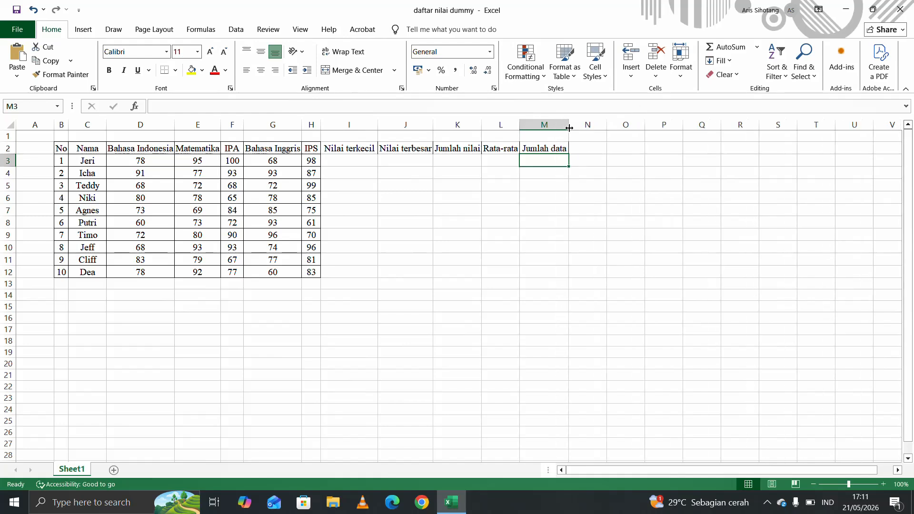
- Enter the heading "Keterangan" in N2 and widen column N to fit it
{"action": "left_click", "coordinate": [585, 149]}
{"action": "type", "text": "Ke"}
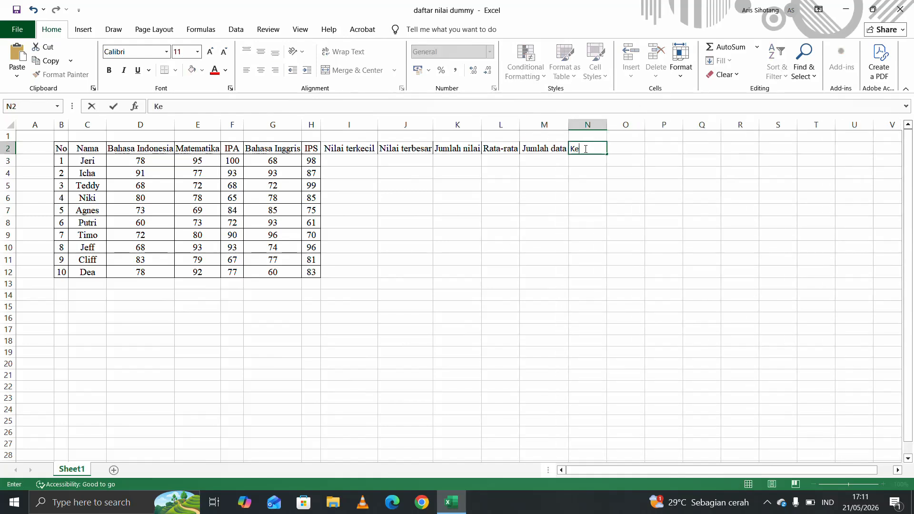
{"action": "type", "text": "terangan"}
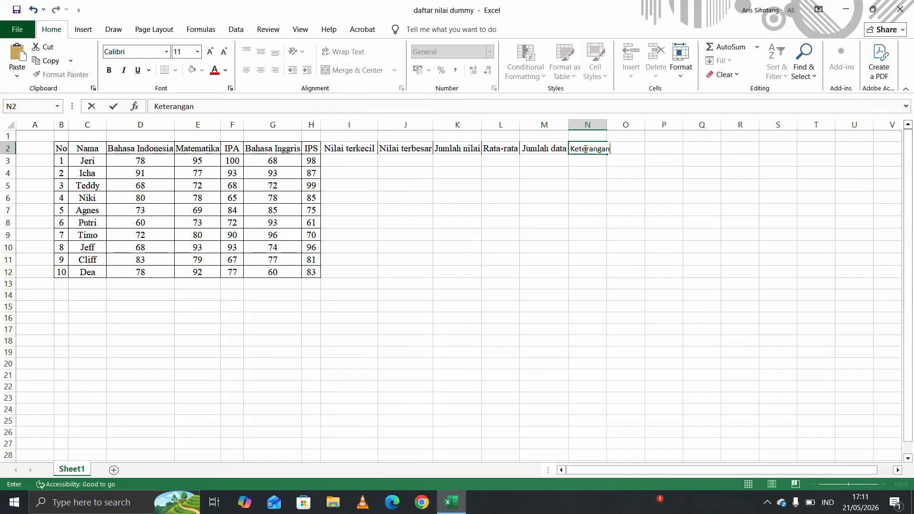
{"action": "left_click", "coordinate": [614, 199]}
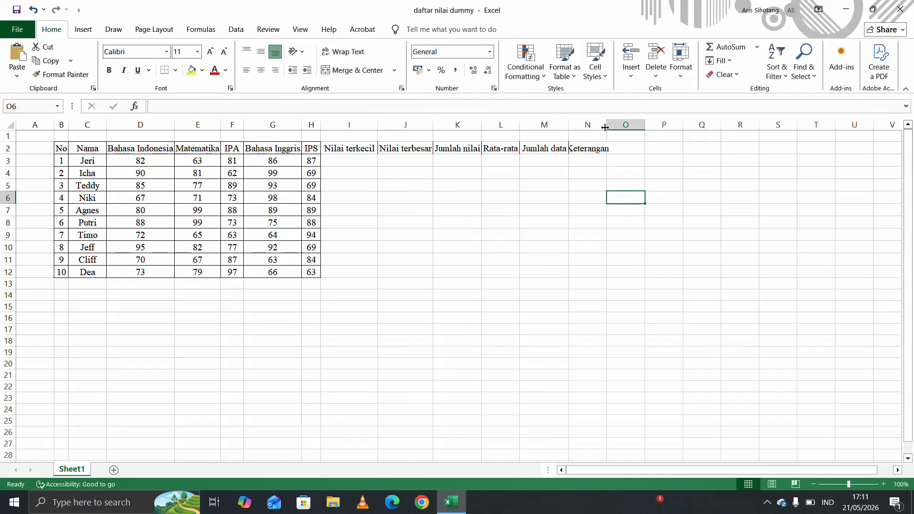
{"action": "left_click_drag", "start_coordinate": [605, 126], "coordinate": [614, 127]}
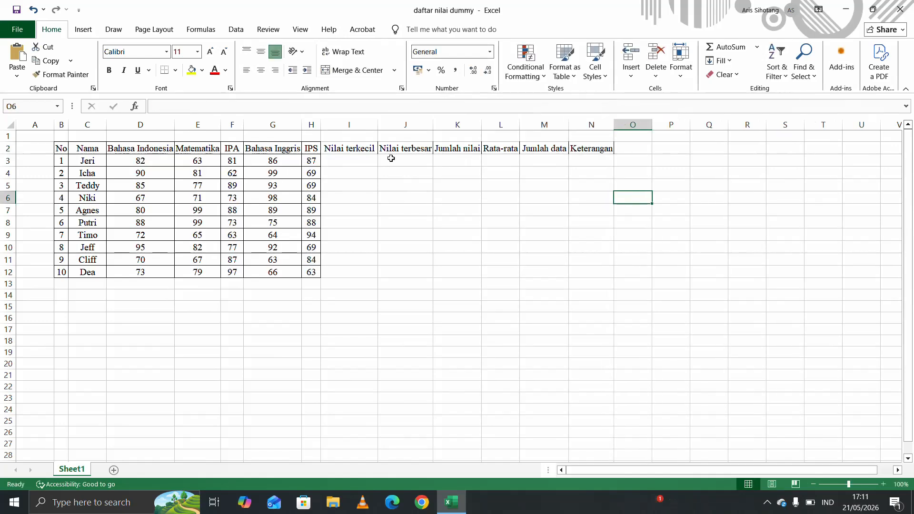
- Apply All Borders to the new columns' range I2:N12
{"action": "left_click_drag", "start_coordinate": [342, 150], "coordinate": [573, 269]}
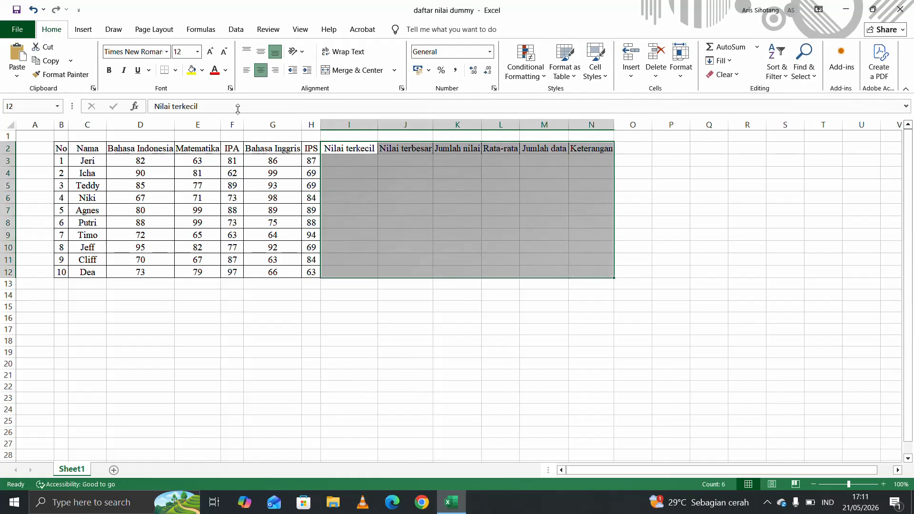
{"action": "left_click", "coordinate": [176, 70]}
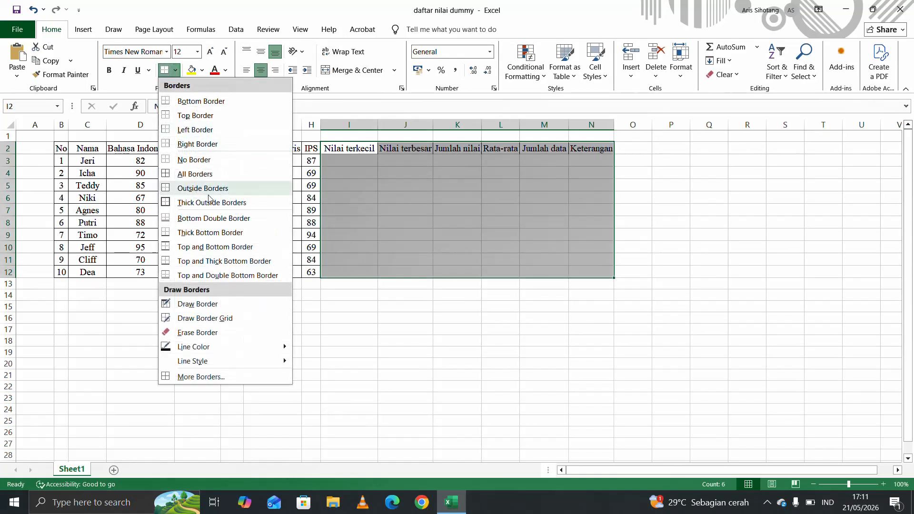
{"action": "left_click", "coordinate": [204, 174]}
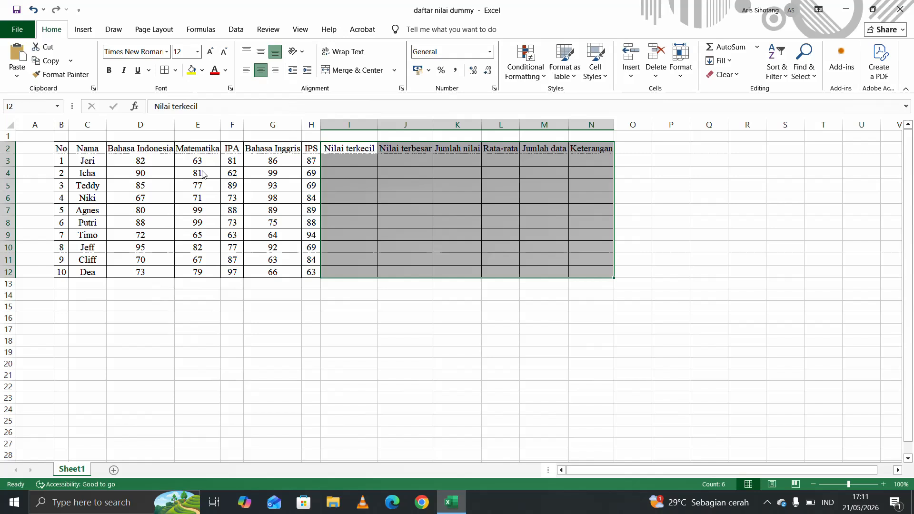
{"action": "left_click", "coordinate": [379, 205]}
- Enter the formula =MIN(D3;E3;F3;G3;H3) in I3, picking each score cell of the first student separately
{"action": "left_click", "coordinate": [347, 163]}
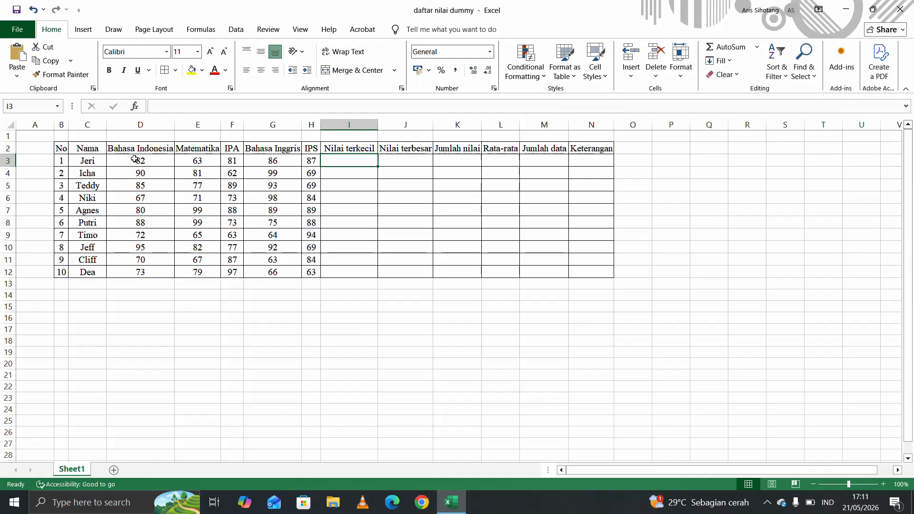
{"action": "left_click_drag", "start_coordinate": [126, 161], "coordinate": [305, 162]}
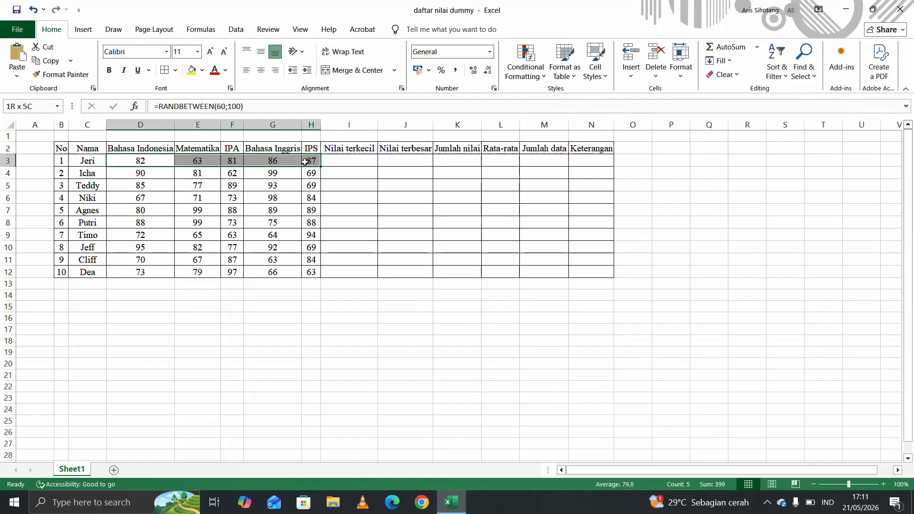
{"action": "left_click", "coordinate": [356, 161]}
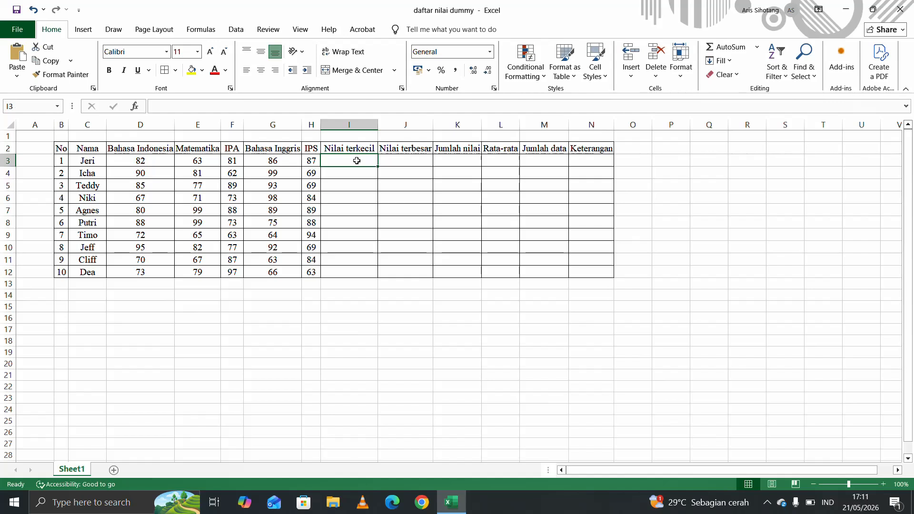
{"action": "type", "text": "="}
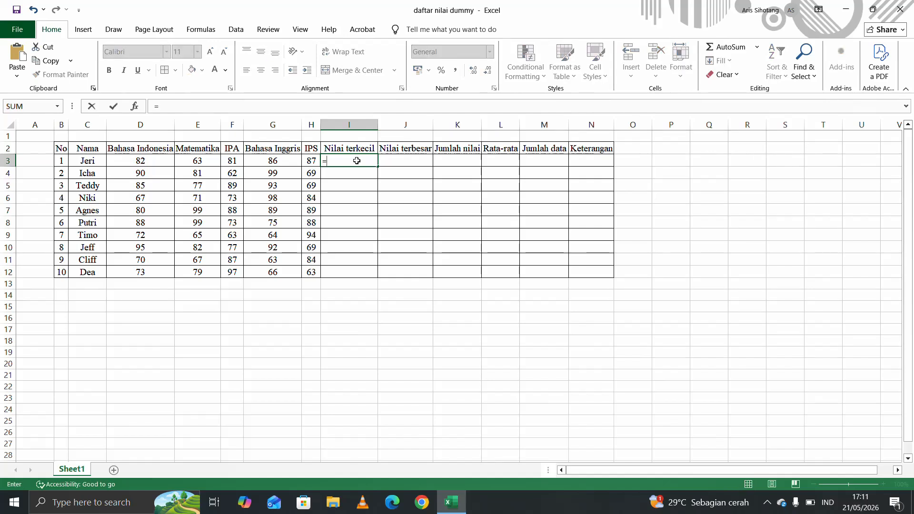
{"action": "type", "text": "min"}
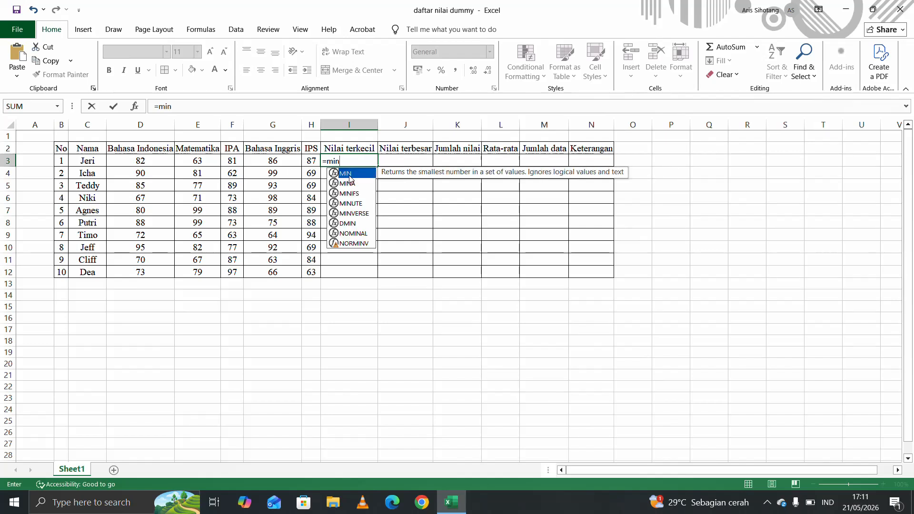
{"action": "double_click", "coordinate": [349, 174]}
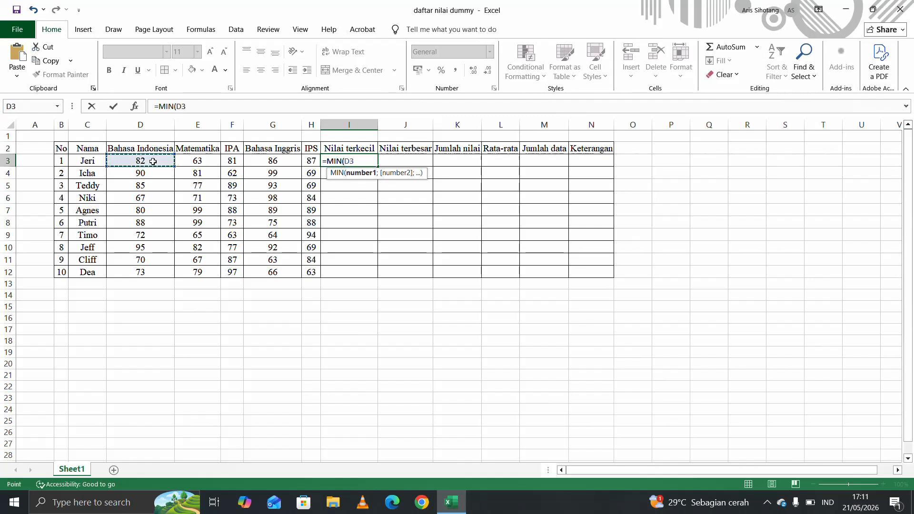
{"action": "left_click", "coordinate": [203, 163]}
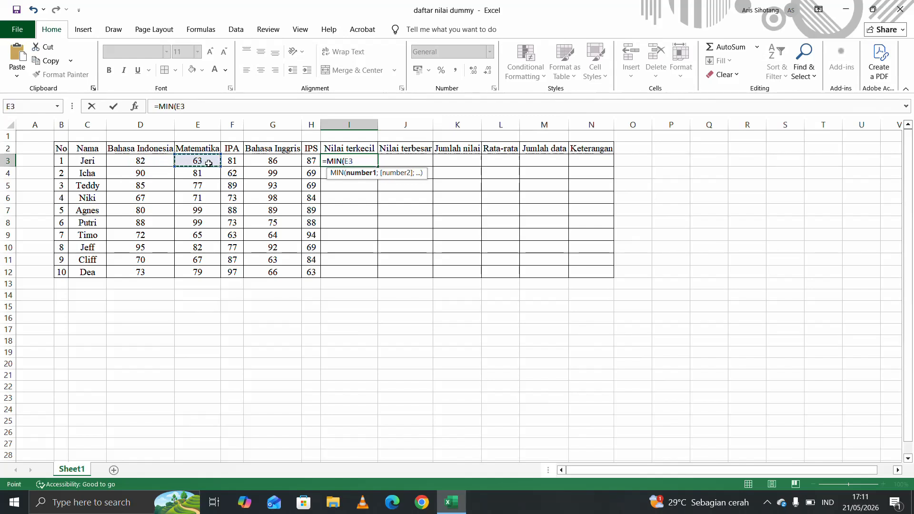
{"action": "left_click", "coordinate": [153, 163]}
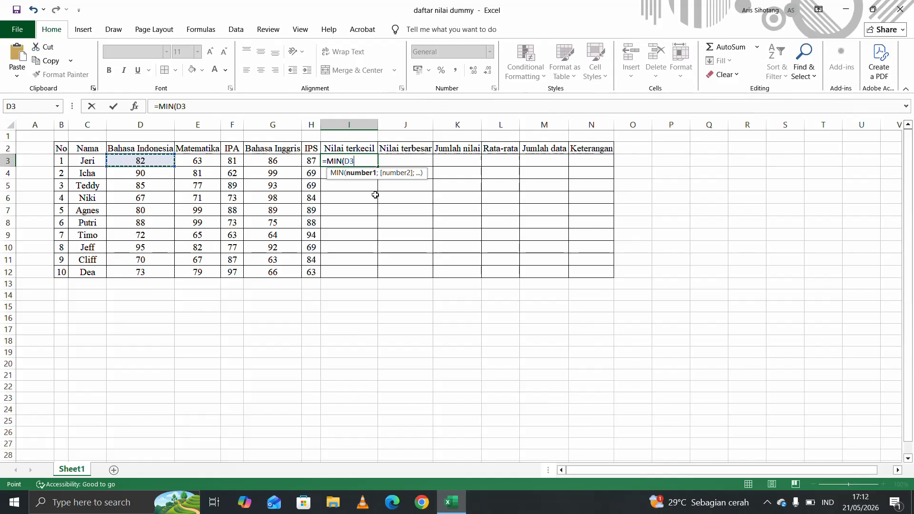
{"action": "type", "text": ";"}
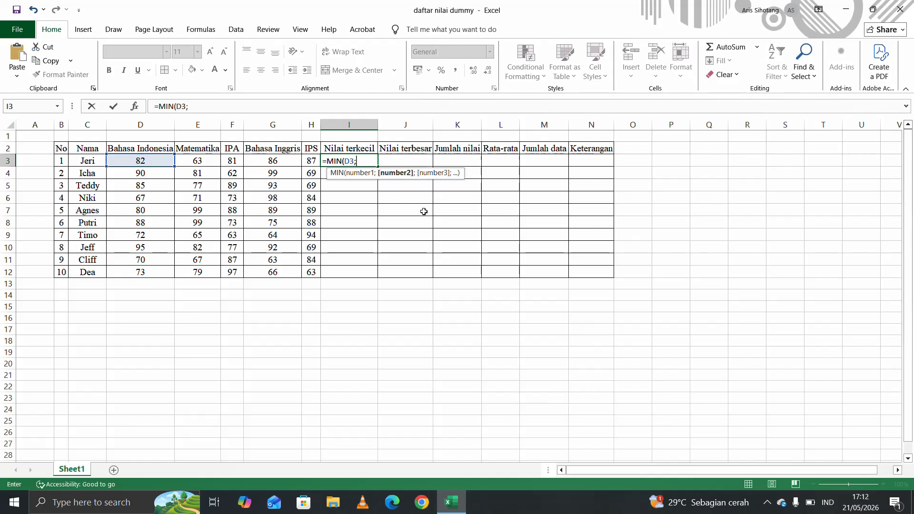
{"action": "left_click", "coordinate": [200, 164]}
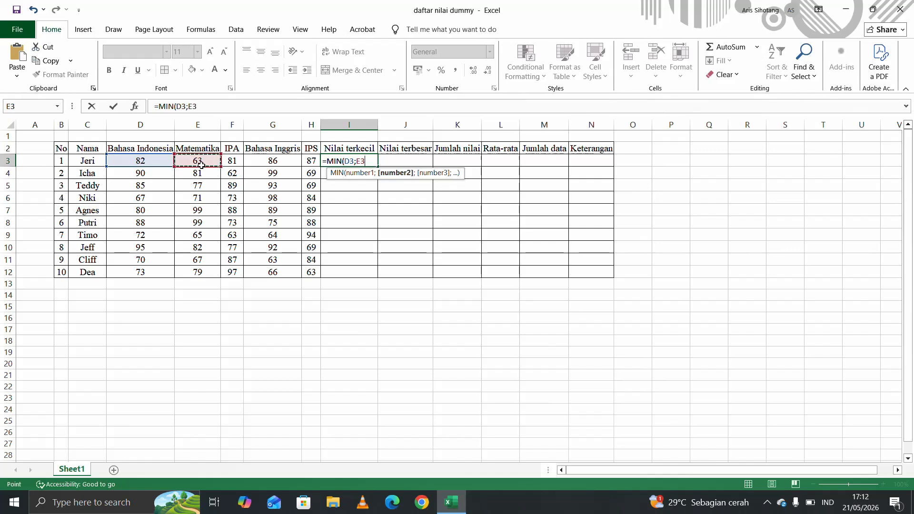
{"action": "type", "text": ";"}
{"action": "left_click", "coordinate": [233, 162]}
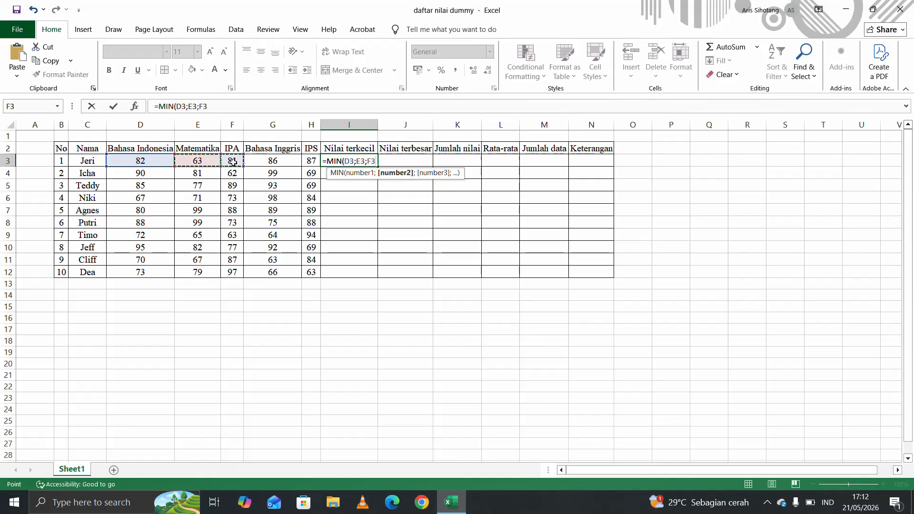
{"action": "type", "text": ";"}
{"action": "left_click", "coordinate": [276, 162]}
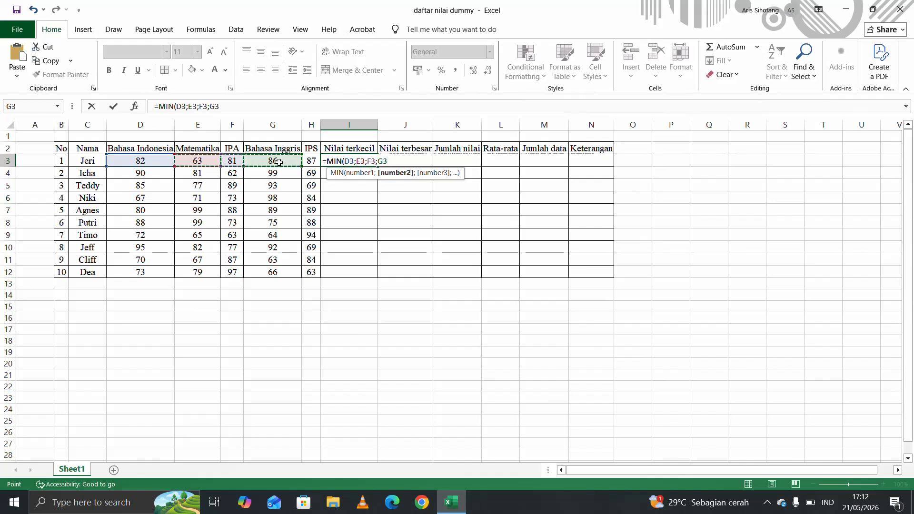
{"action": "type", "text": ";"}
{"action": "left_click", "coordinate": [310, 161]}
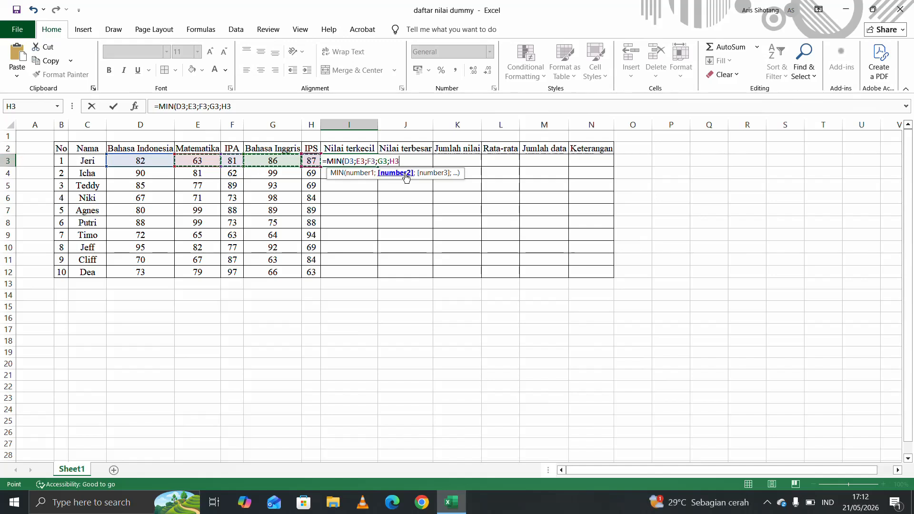
{"action": "type", "text": ")"}
{"action": "key", "text": "Return"}
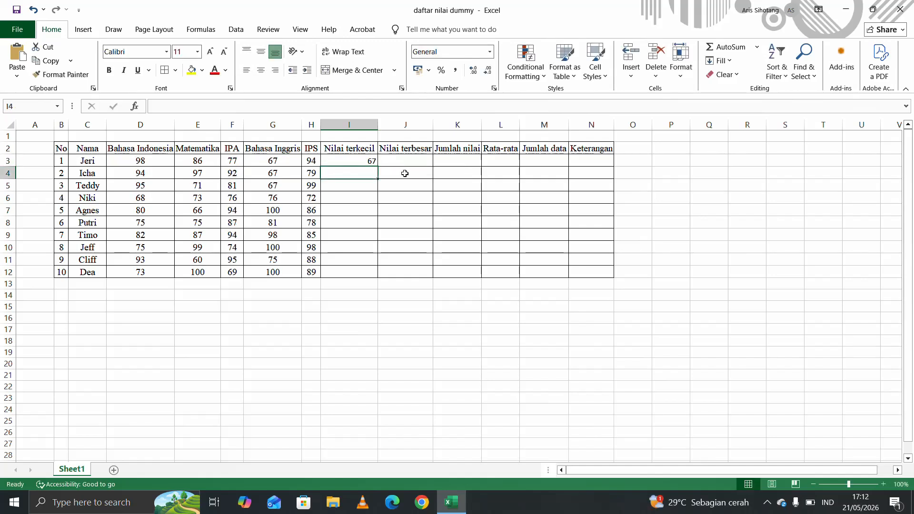
{"action": "left_click", "coordinate": [344, 162]}
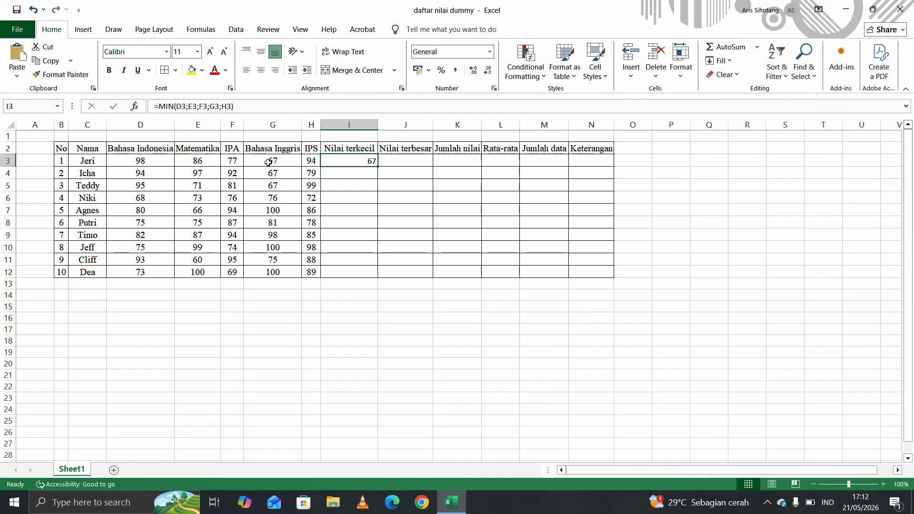
- Enter the formula =MIN(D4;E4;F4;G4;H4) in I4 for the second student's smallest score
{"action": "left_click", "coordinate": [344, 172]}
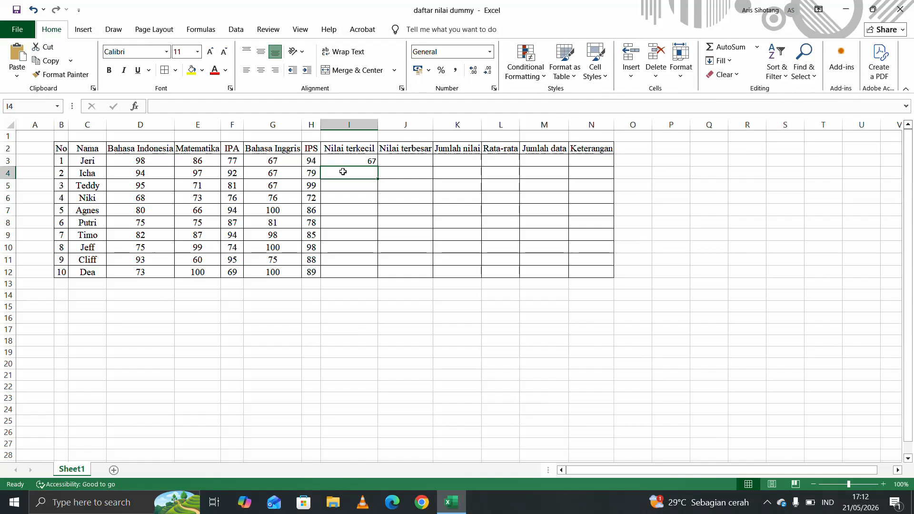
{"action": "type", "text": "="}
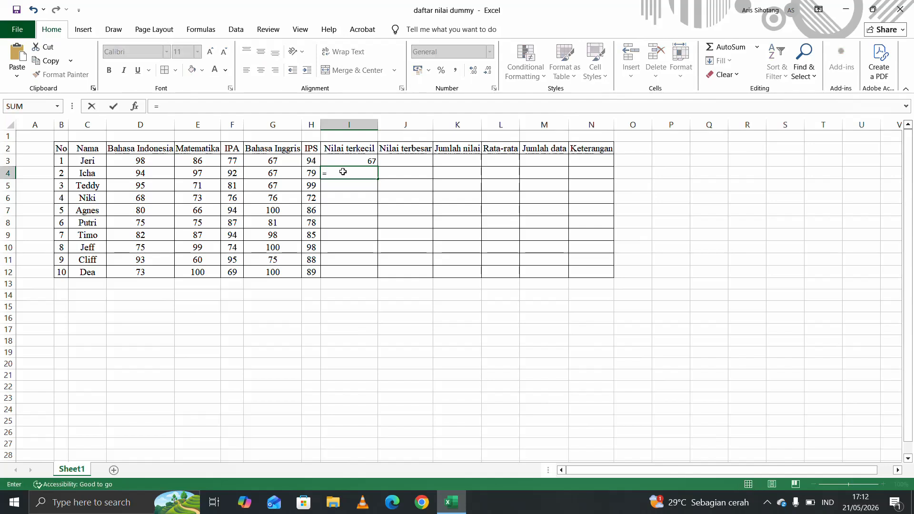
{"action": "type", "text": "min"}
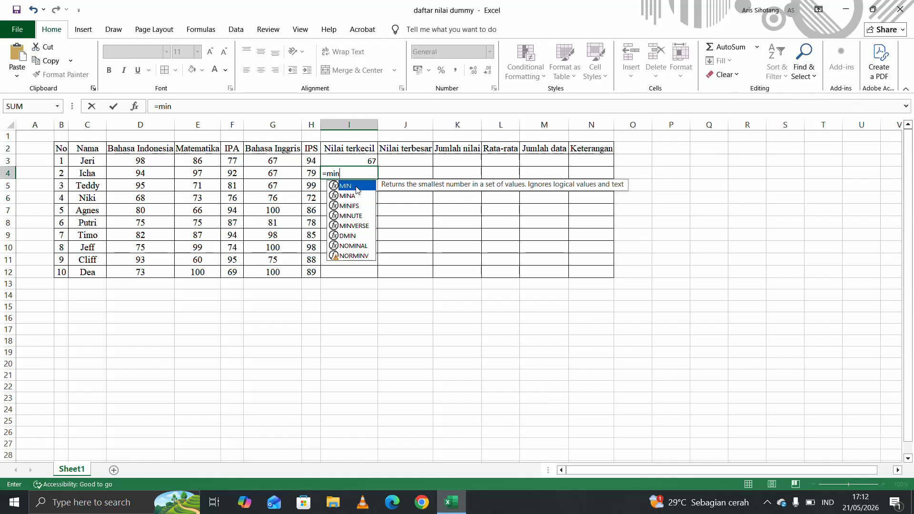
{"action": "double_click", "coordinate": [356, 190]}
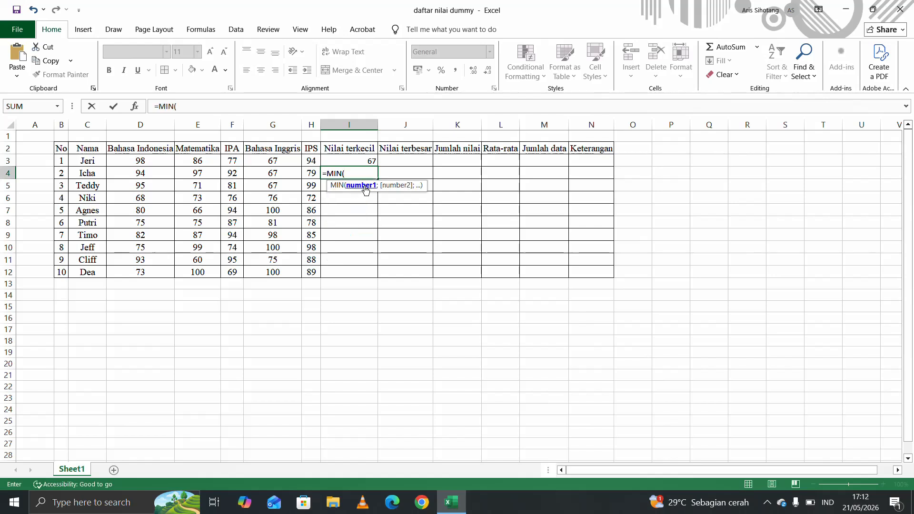
{"action": "left_click", "coordinate": [147, 174]}
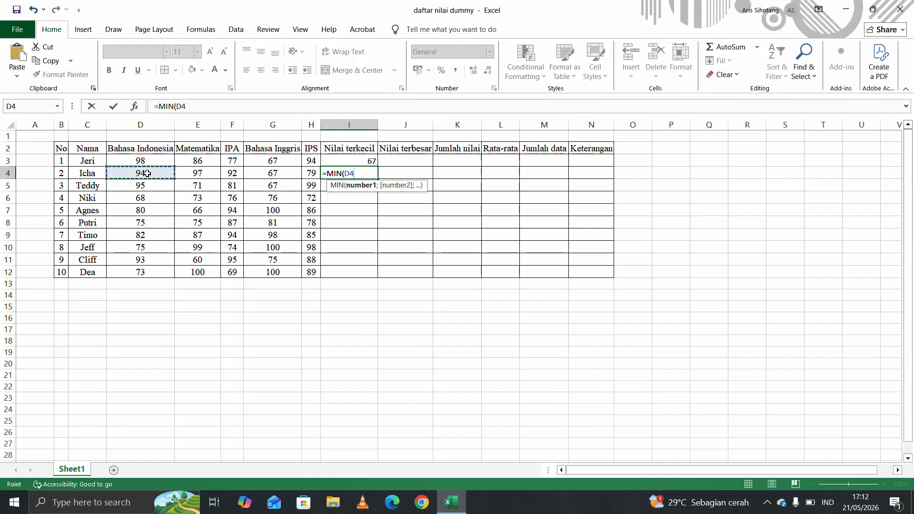
{"action": "type", "text": ";"}
{"action": "left_click", "coordinate": [209, 174]}
{"action": "type", "text": ";"}
{"action": "left_click", "coordinate": [238, 175]}
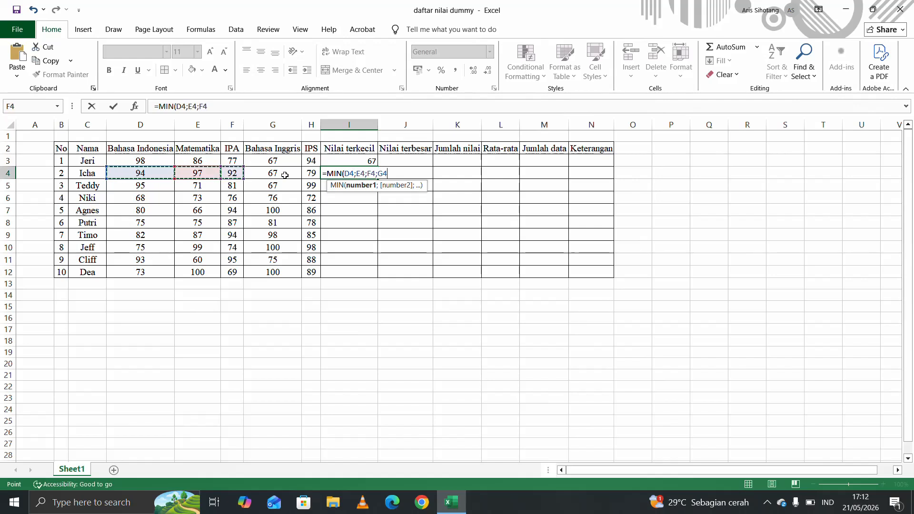
{"action": "left_click", "coordinate": [285, 175], "text": "ctrl"}
{"action": "left_click", "coordinate": [312, 177], "text": "ctrl"}
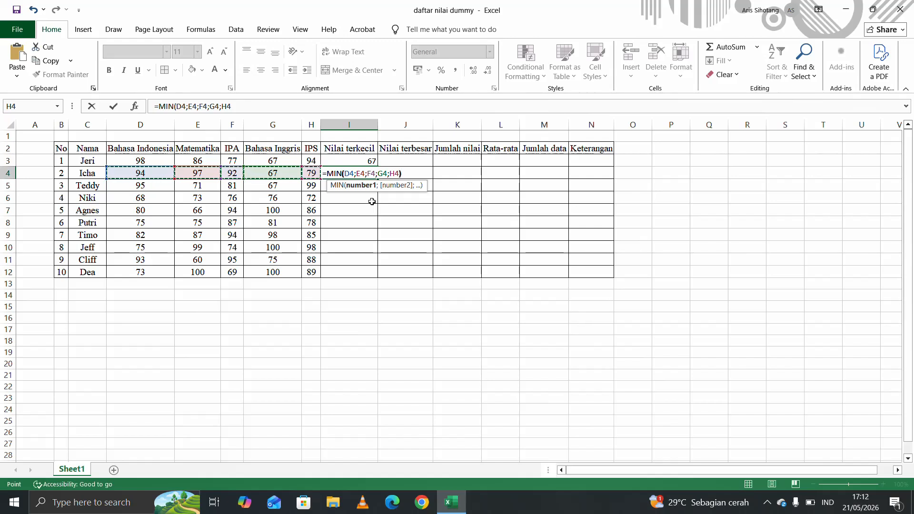
{"action": "key", "text": "Return"}
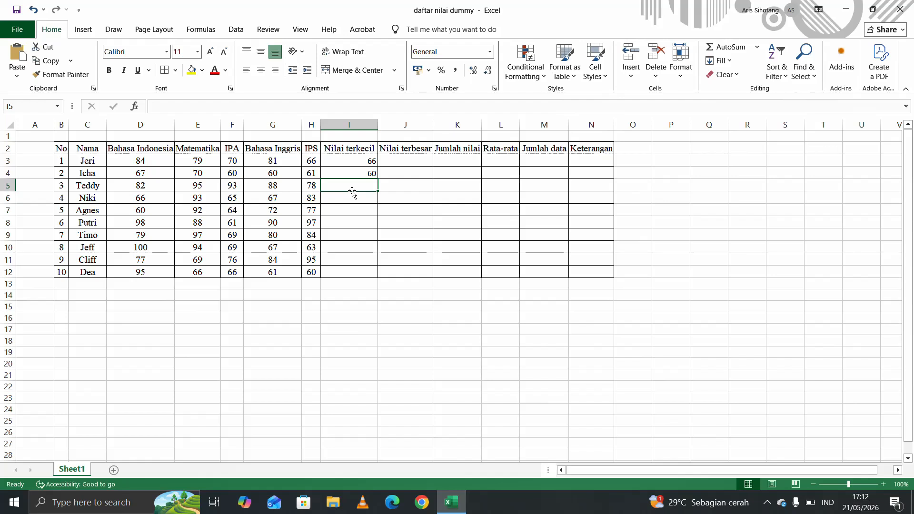
- Enter the formula =MIN(D5:H5) in I5, using the third student's scores as one range
{"action": "type", "text": "=min"}
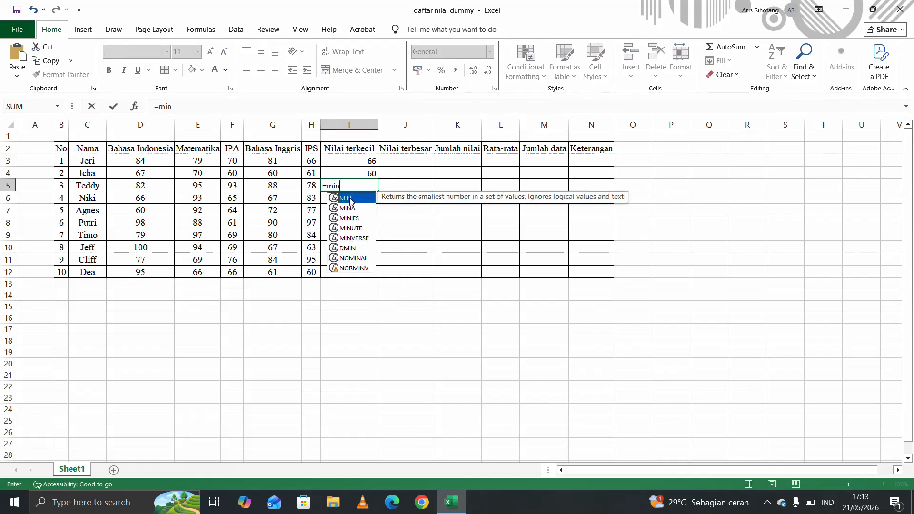
{"action": "double_click", "coordinate": [350, 200]}
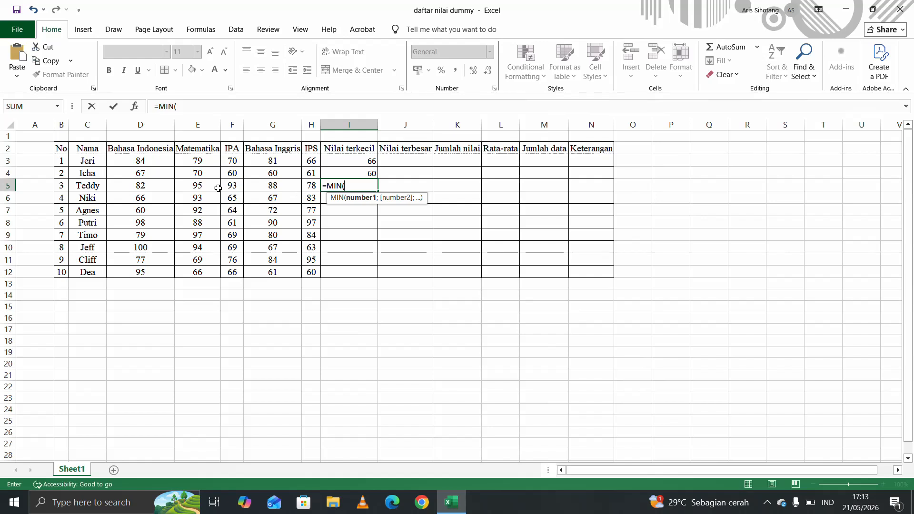
{"action": "left_click", "coordinate": [142, 185]}
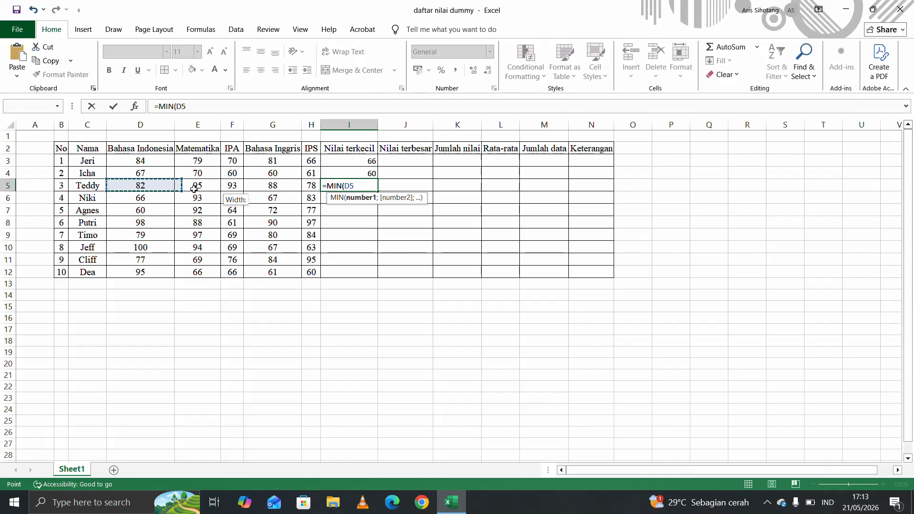
{"action": "left_click_drag", "start_coordinate": [194, 189], "coordinate": [307, 184]}
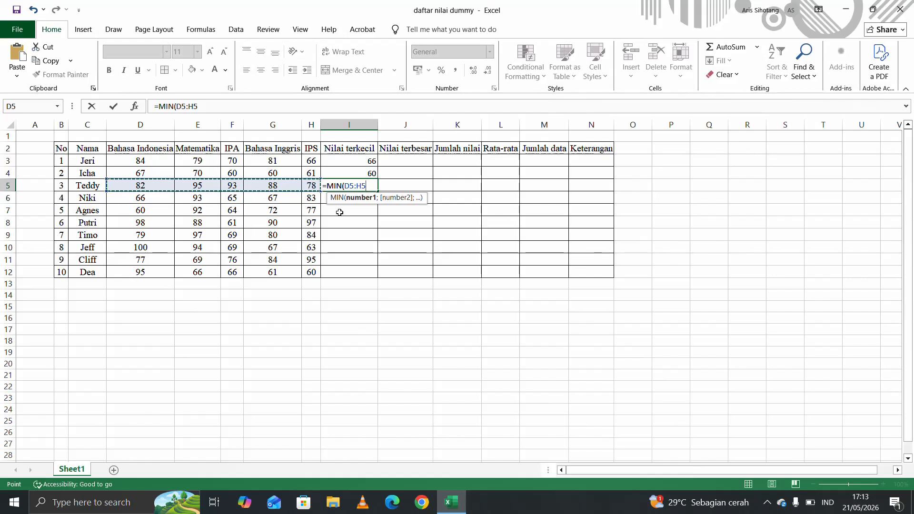
{"action": "key", "text": "Return"}
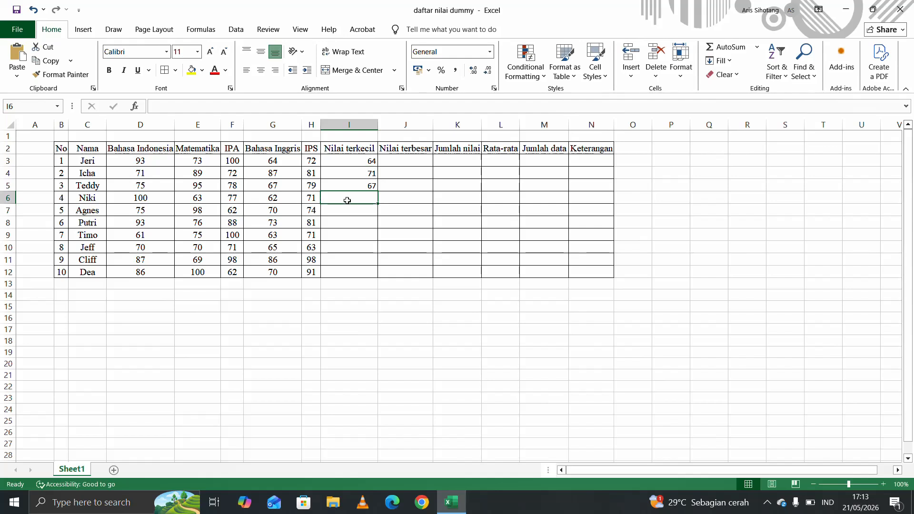
- Fill the MIN formula from I5 down through I12 for the remaining students
{"action": "left_click_drag", "start_coordinate": [347, 199], "coordinate": [355, 271]}
{"action": "left_click", "coordinate": [398, 194]}
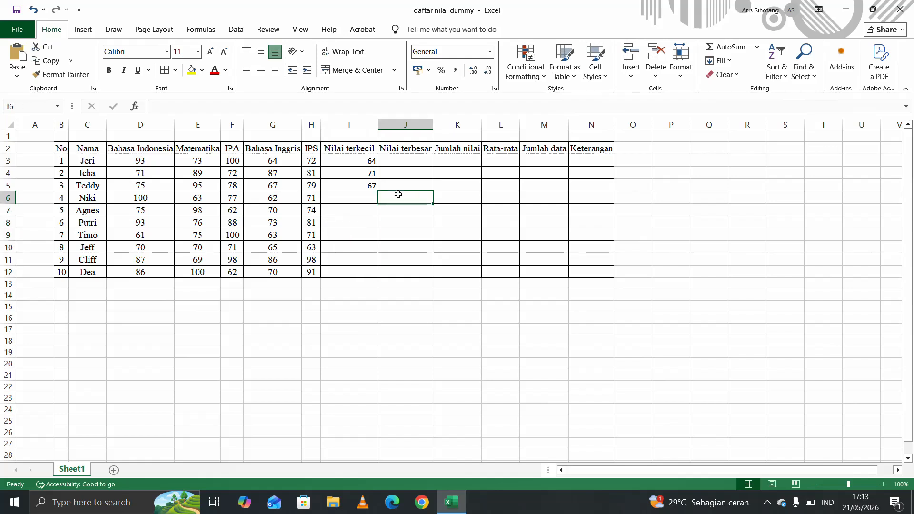
{"action": "left_click_drag", "start_coordinate": [362, 162], "coordinate": [359, 188]}
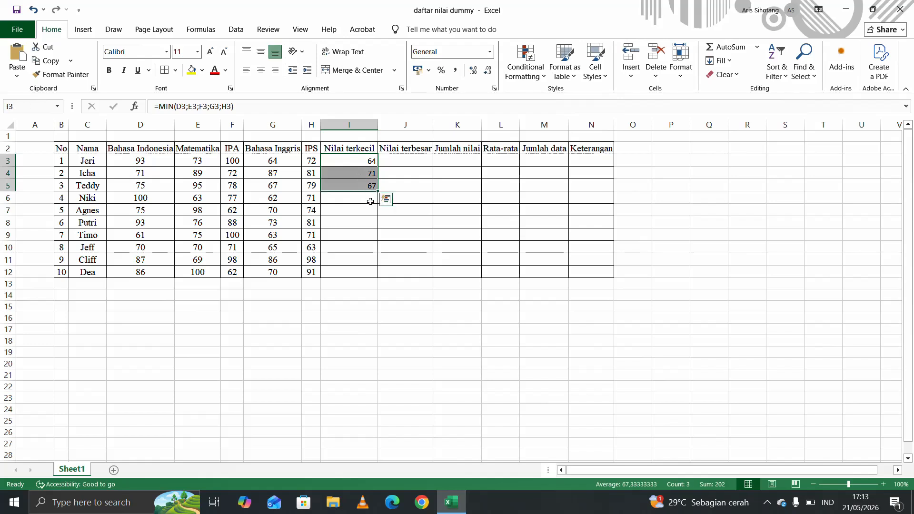
{"action": "left_click", "coordinate": [371, 202]}
{"action": "left_click", "coordinate": [371, 187]}
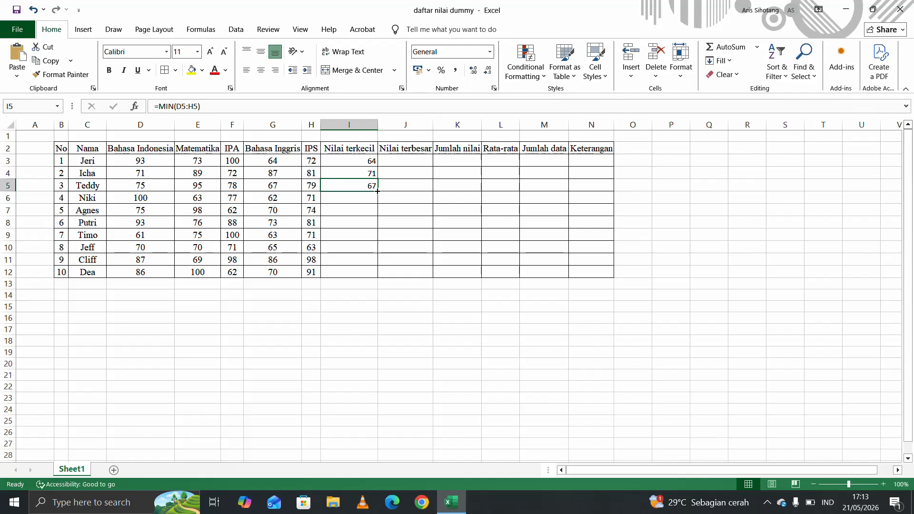
{"action": "left_click_drag", "start_coordinate": [377, 191], "coordinate": [367, 278]}
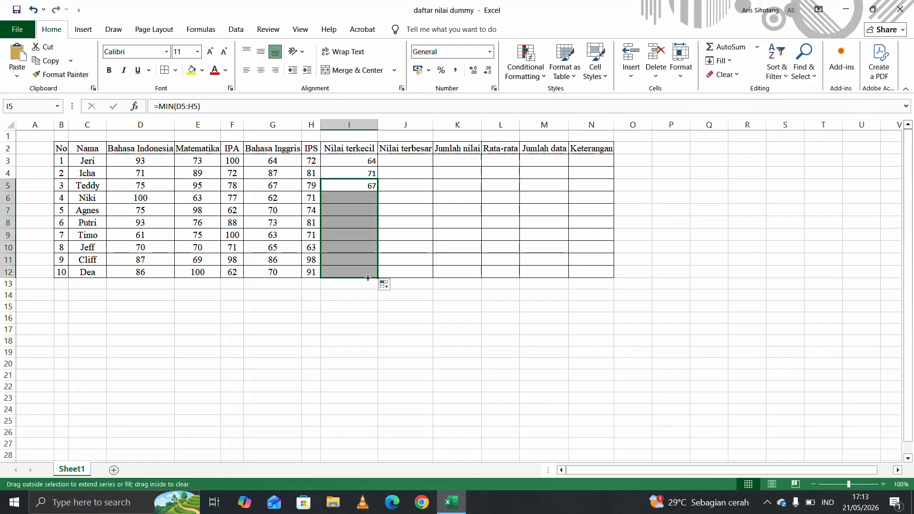
{"action": "left_click", "coordinate": [374, 318]}
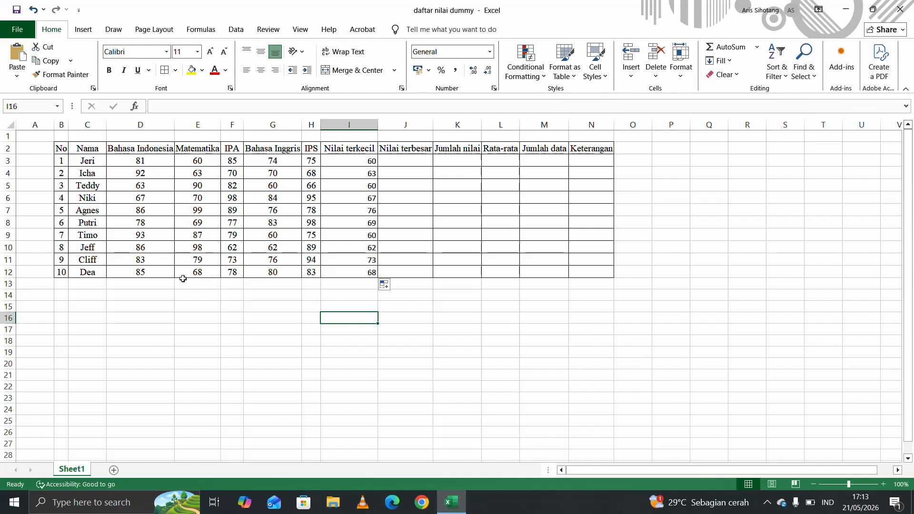
- Center the "Nilai terkecil" results in I3:I12 horizontally
{"action": "left_click_drag", "start_coordinate": [344, 162], "coordinate": [357, 271]}
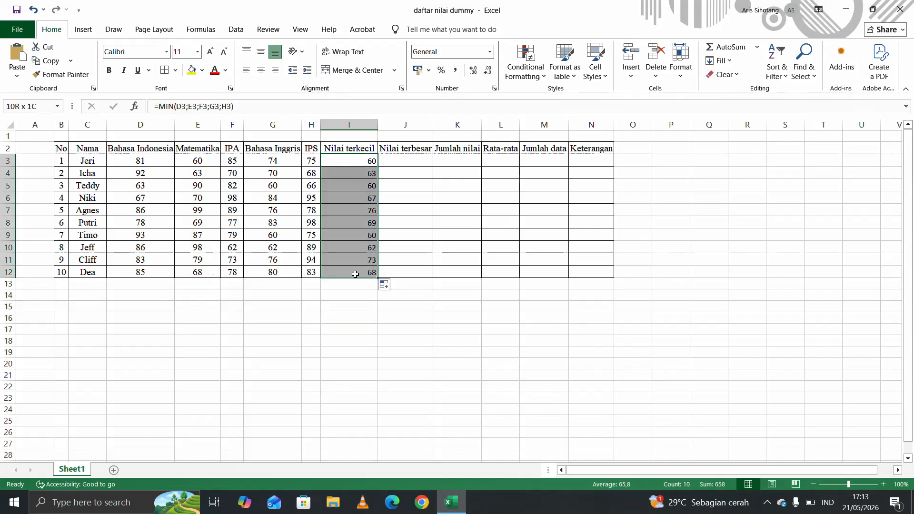
{"action": "left_click", "coordinate": [261, 70]}
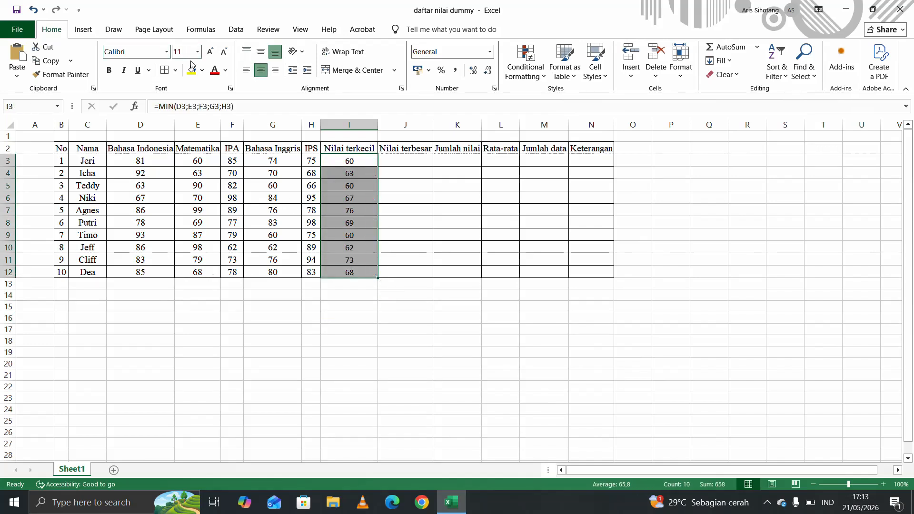
- Set the font of the "Nilai terkecil" results in I3:I12 to Times New Roman, size 12
{"action": "left_click", "coordinate": [166, 52]}
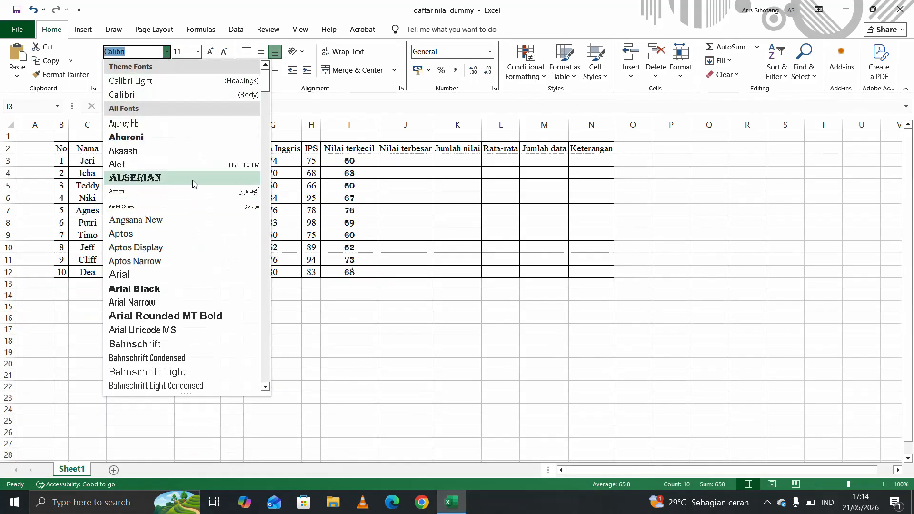
{"action": "type", "text": "Times New Roman"}
{"action": "key", "text": "Return"}
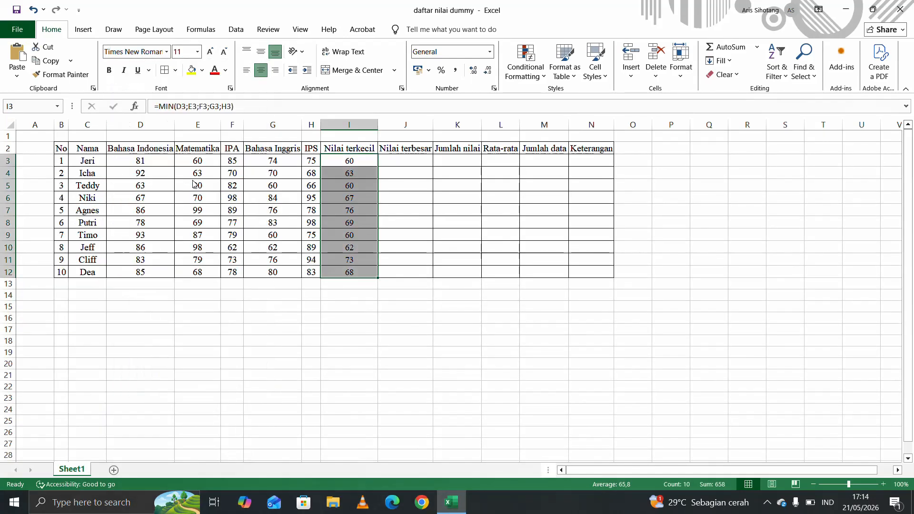
{"action": "left_click", "coordinate": [197, 52]}
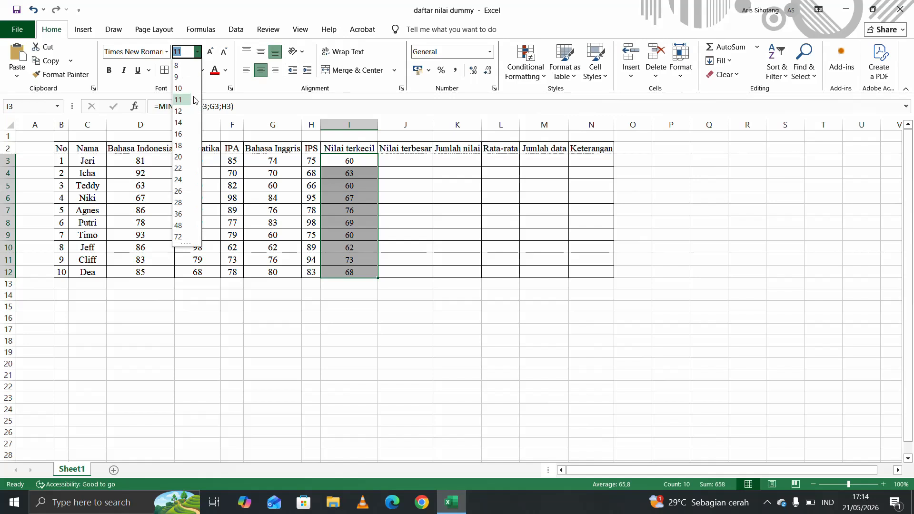
{"action": "left_click", "coordinate": [184, 115]}
- Format the empty result cells J3:N12 in Times New Roman, size 12, centered horizontally
{"action": "left_click_drag", "start_coordinate": [403, 164], "coordinate": [594, 266]}
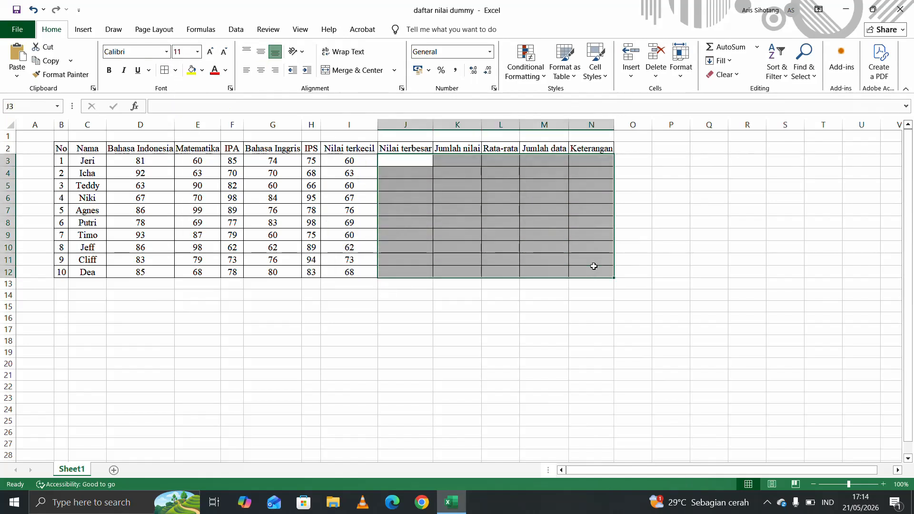
{"action": "left_click", "coordinate": [166, 52]}
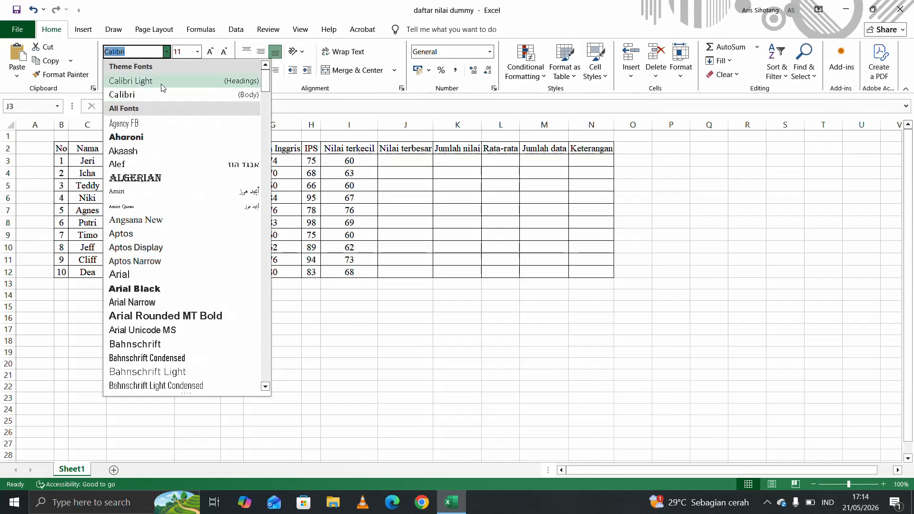
{"action": "type", "text": "Times New Roman"}
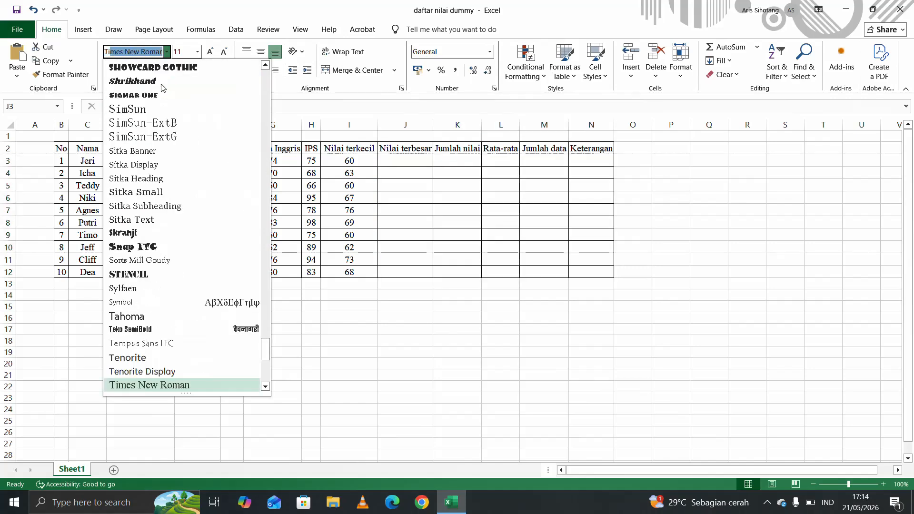
{"action": "key", "text": "Return"}
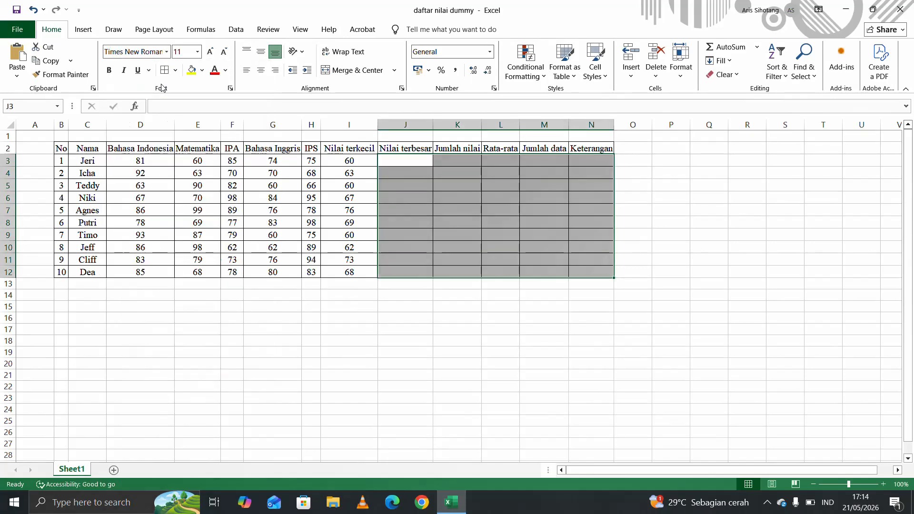
{"action": "left_click", "coordinate": [197, 52]}
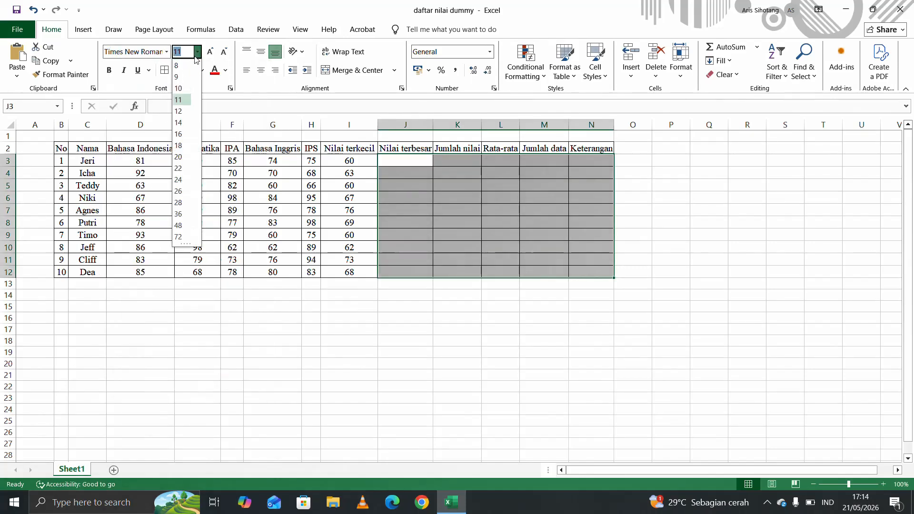
{"action": "left_click", "coordinate": [181, 111]}
{"action": "left_click", "coordinate": [260, 71]}
{"action": "left_click", "coordinate": [391, 196]}
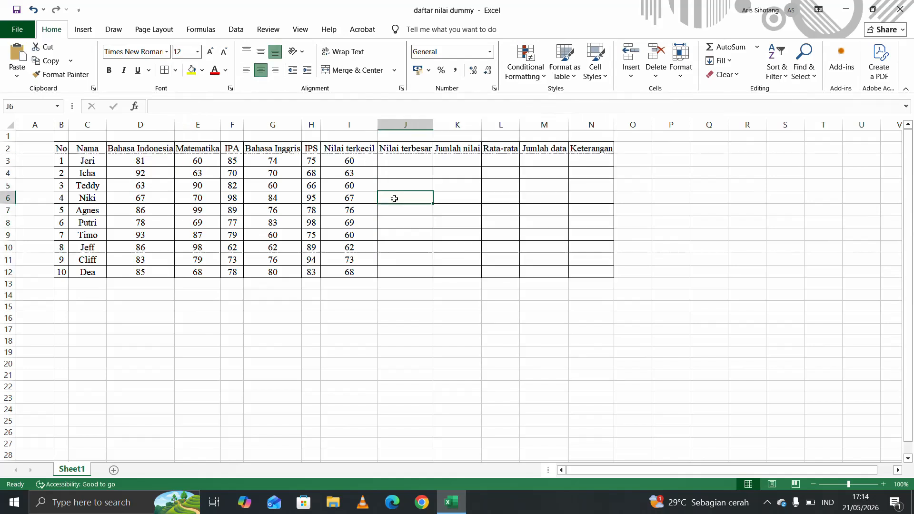
- Enter the formula =MAX(D3;E3;F3:G3;G3;H3) in J3 for the first student's largest score
{"action": "left_click", "coordinate": [342, 162]}
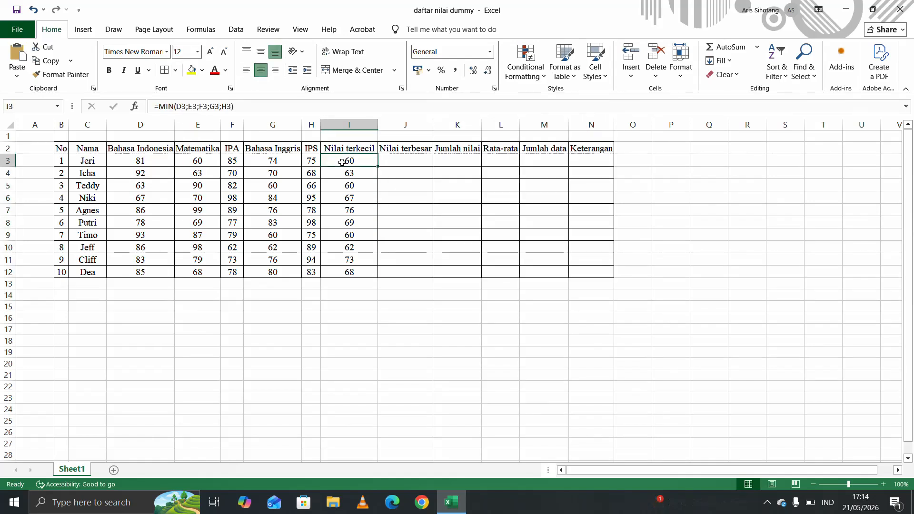
{"action": "left_click", "coordinate": [392, 160]}
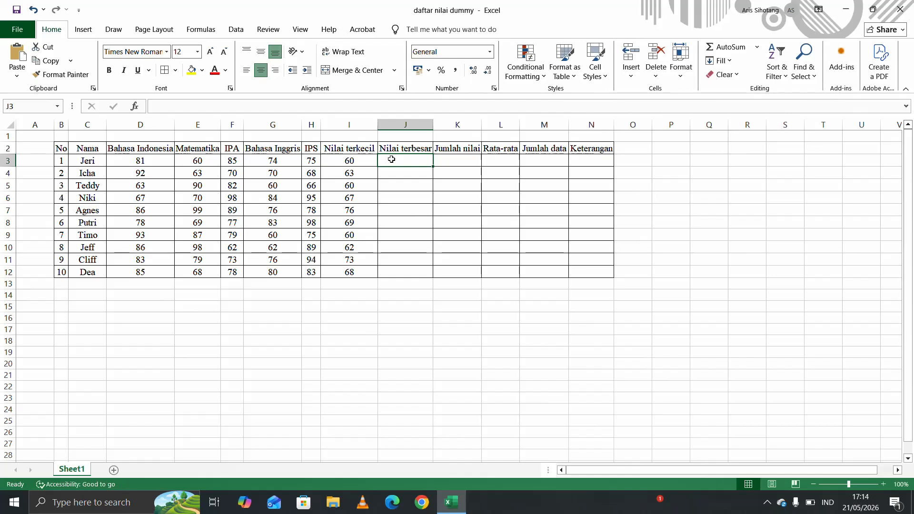
{"action": "type", "text": "=m"}
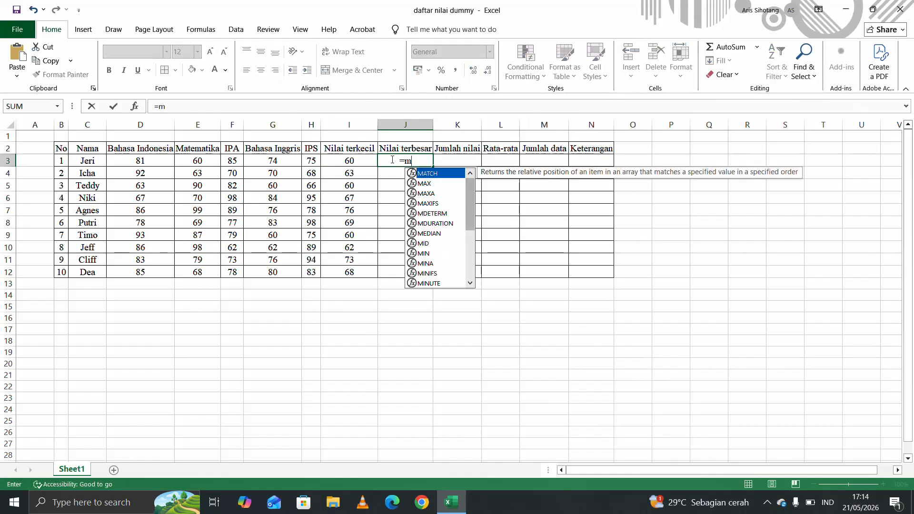
{"action": "key", "text": "Down"}
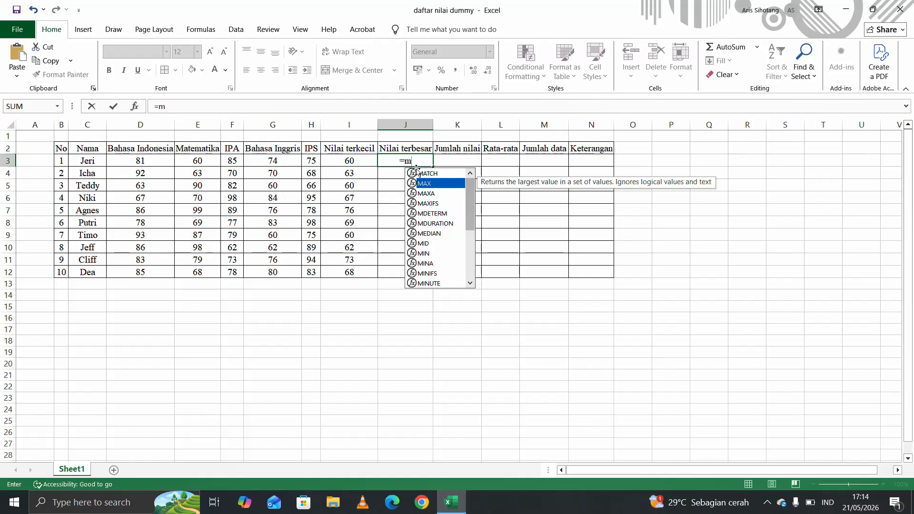
{"action": "double_click", "coordinate": [431, 187]}
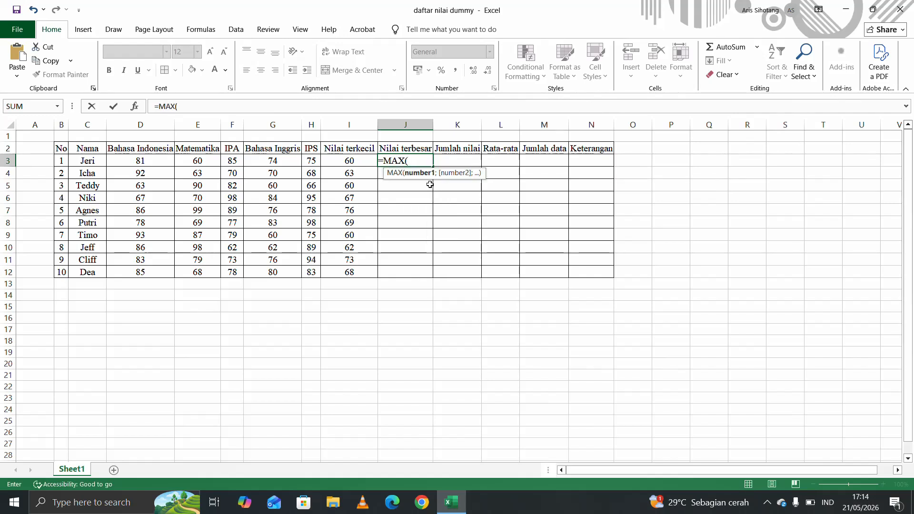
{"action": "left_click", "coordinate": [146, 162]}
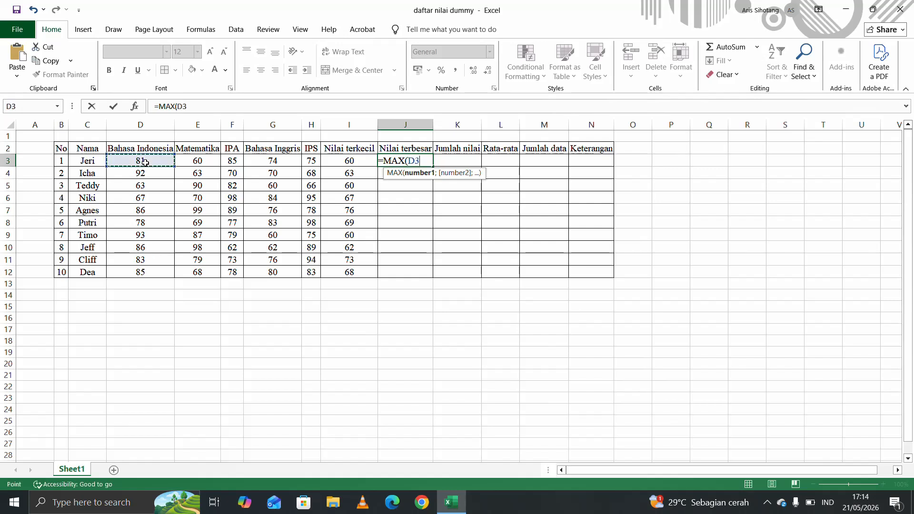
{"action": "type", "text": ";"}
{"action": "left_click", "coordinate": [198, 161]}
{"action": "type", "text": ";"}
{"action": "left_click_drag", "start_coordinate": [233, 161], "coordinate": [272, 161]}
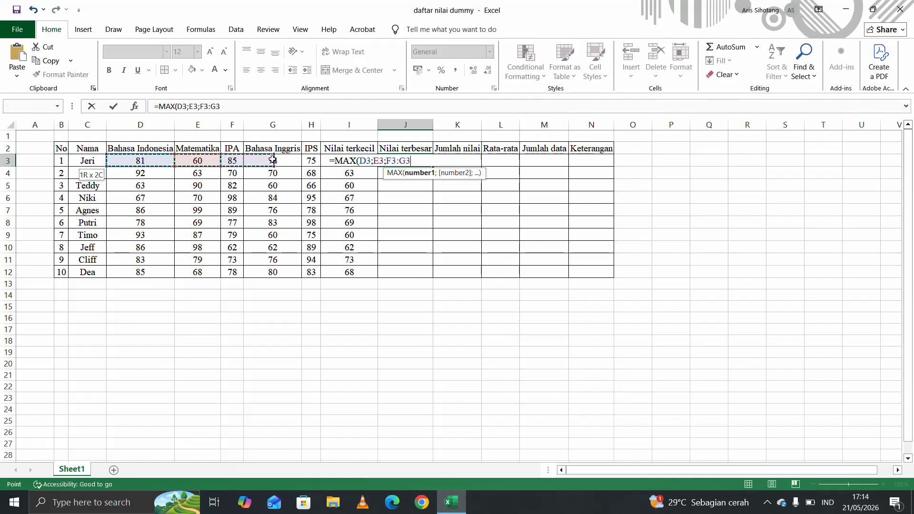
{"action": "type", "text": ";"}
{"action": "left_click", "coordinate": [276, 161]}
{"action": "type", "text": ";"}
{"action": "left_click", "coordinate": [309, 162]}
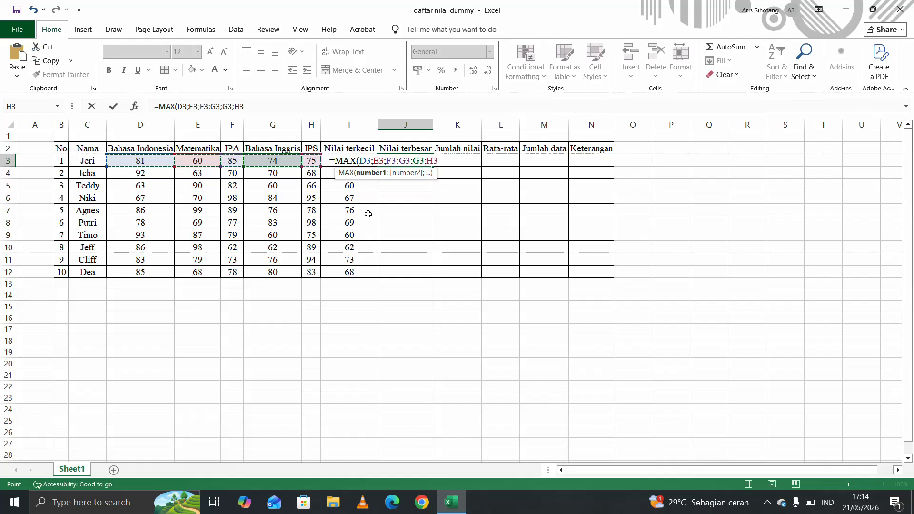
{"action": "key", "text": "Return"}
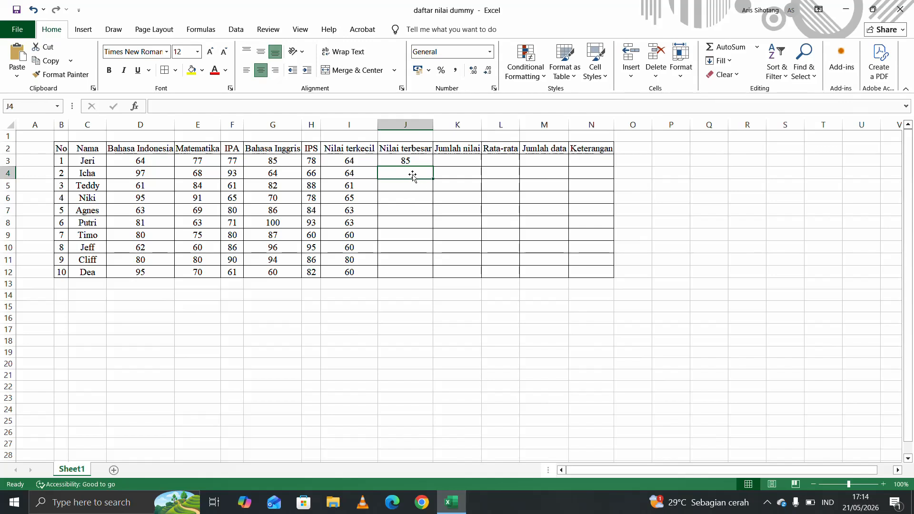
- Enter the formula =MAX(D4:H4) in J4 and fill the J3:J4 formulas down through J12
{"action": "type", "text": "="}
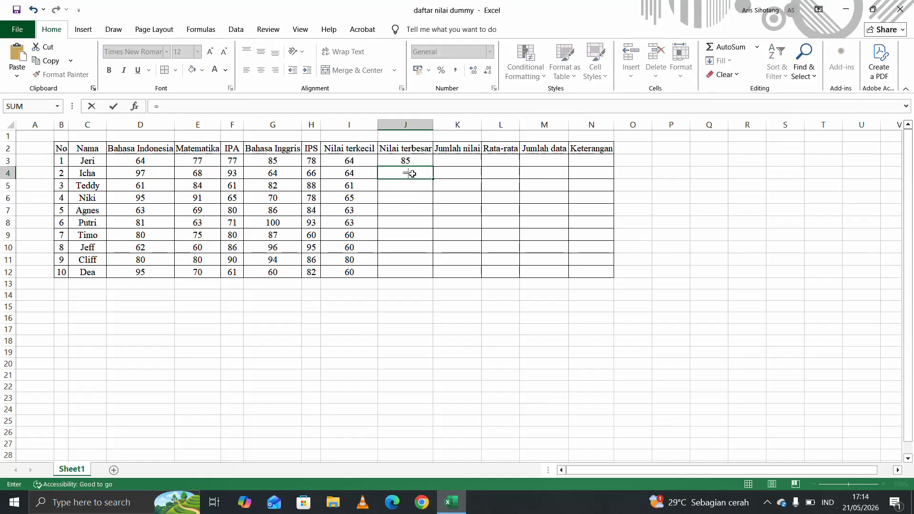
{"action": "type", "text": "m"}
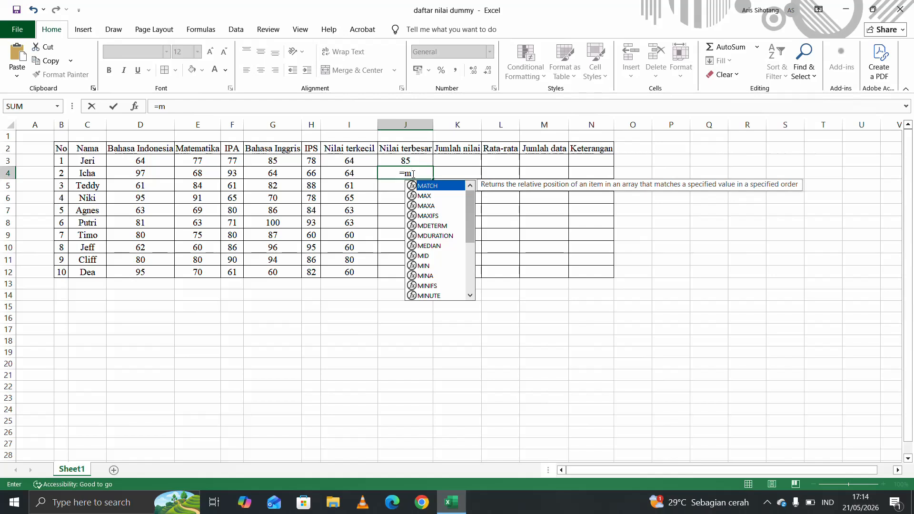
{"action": "double_click", "coordinate": [424, 196]}
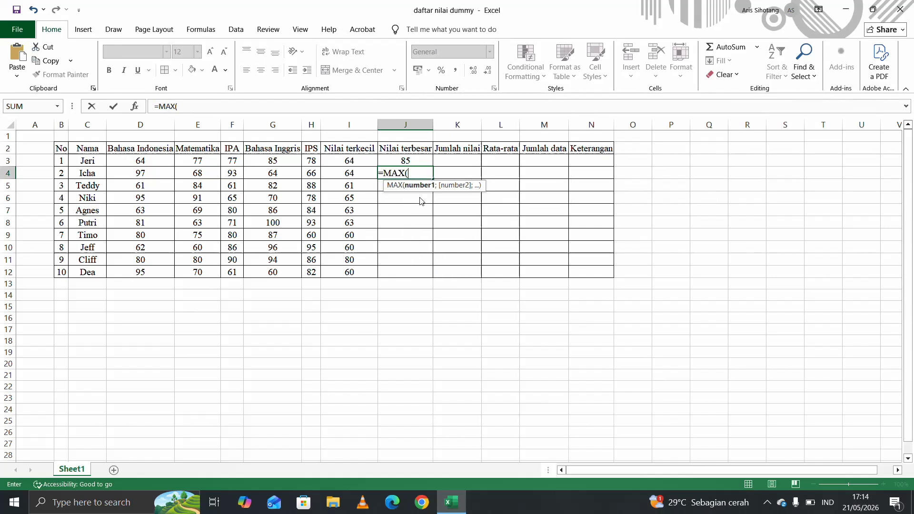
{"action": "left_click", "coordinate": [144, 173]}
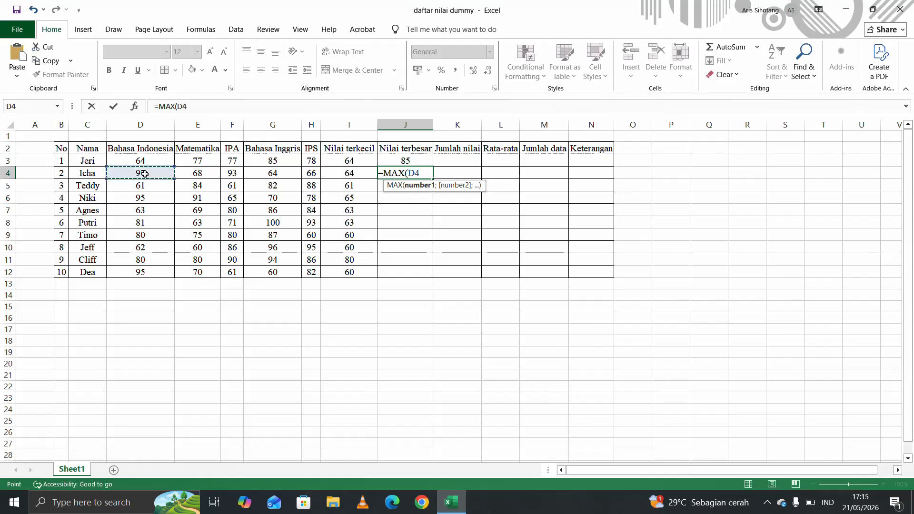
{"action": "left_click_drag", "start_coordinate": [144, 173], "coordinate": [309, 175]}
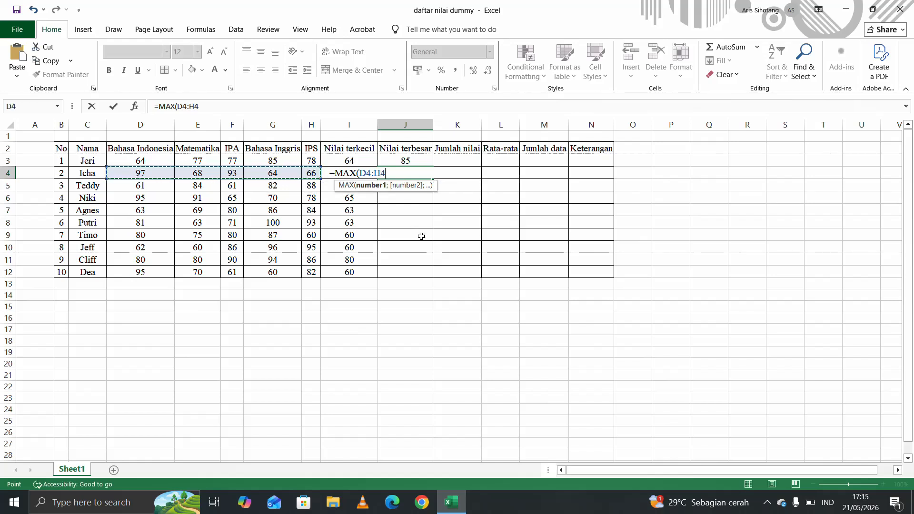
{"action": "type", "text": ")"}
{"action": "key", "text": "Return"}
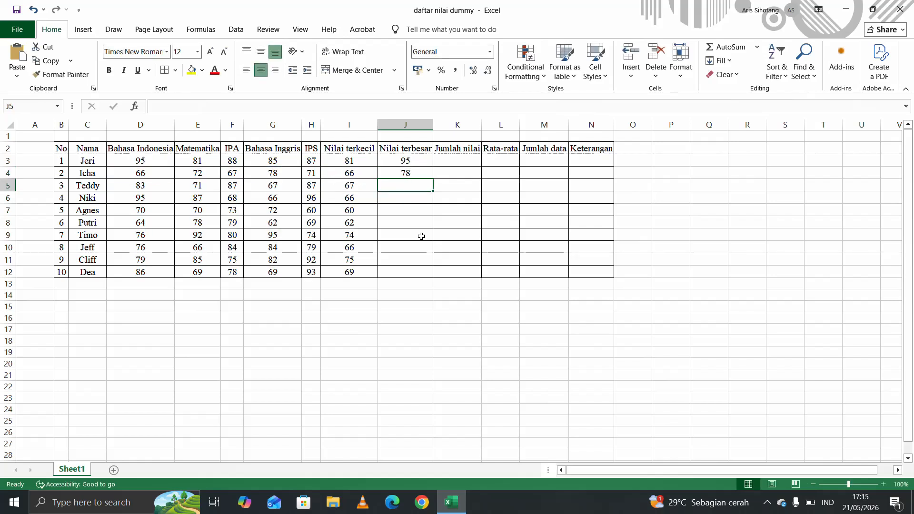
{"action": "left_click_drag", "start_coordinate": [415, 161], "coordinate": [431, 276]}
{"action": "left_click", "coordinate": [443, 198]}
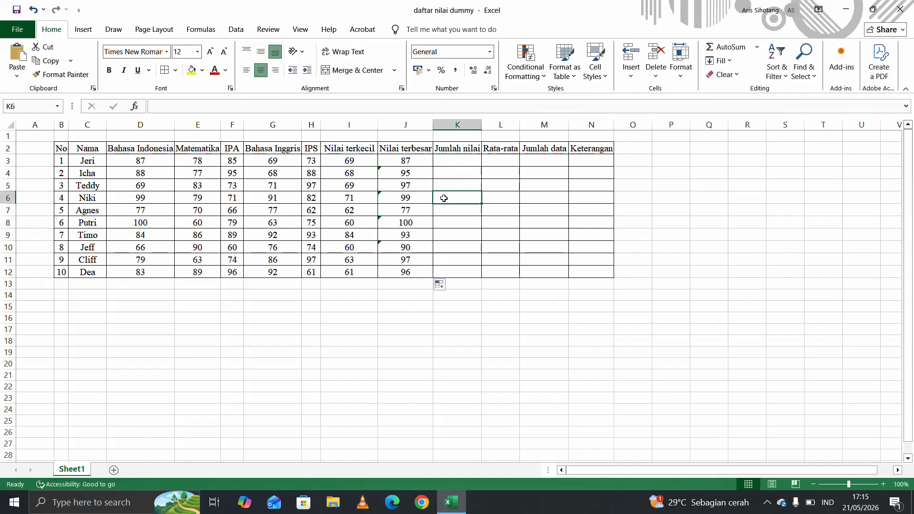
- Enter the formula =SUM(D3;E3;F3;G3;H3) in K3 for the first student's total score
{"action": "left_click", "coordinate": [459, 159]}
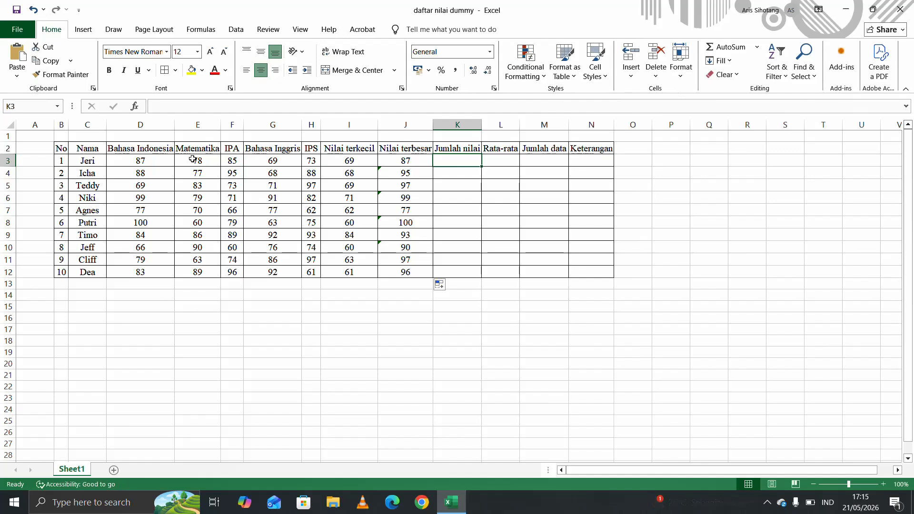
{"action": "left_click_drag", "start_coordinate": [149, 161], "coordinate": [345, 161]}
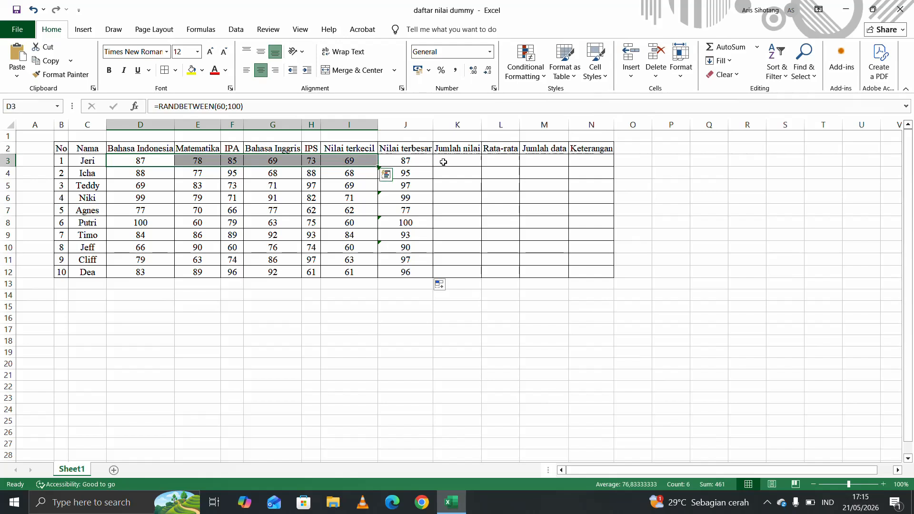
{"action": "left_click", "coordinate": [444, 162]}
{"action": "type", "text": "-"}
{"action": "key", "text": "BackSpace"}
{"action": "type", "text": "=s"}
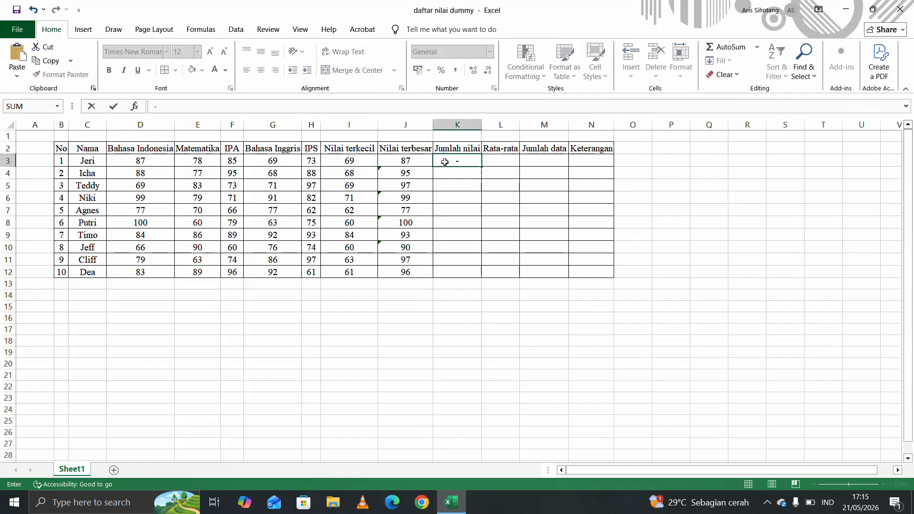
{"action": "type", "text": "um"}
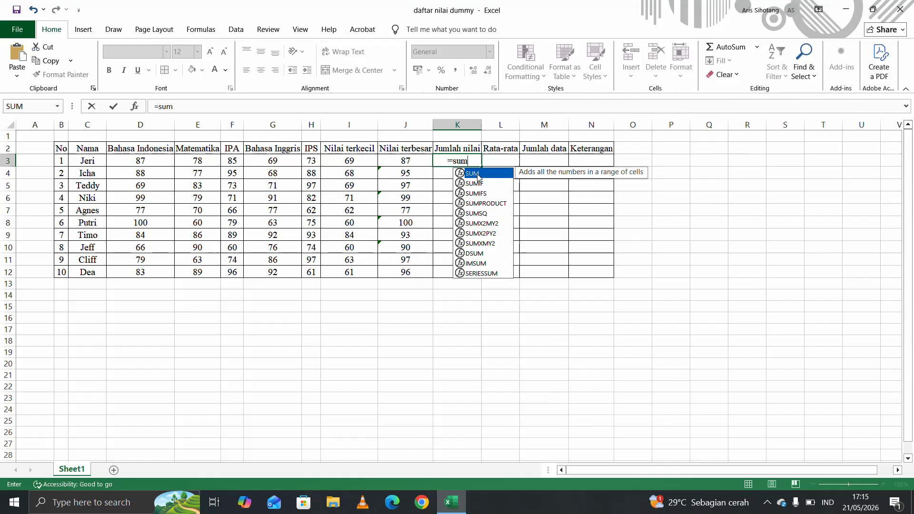
{"action": "double_click", "coordinate": [471, 173]}
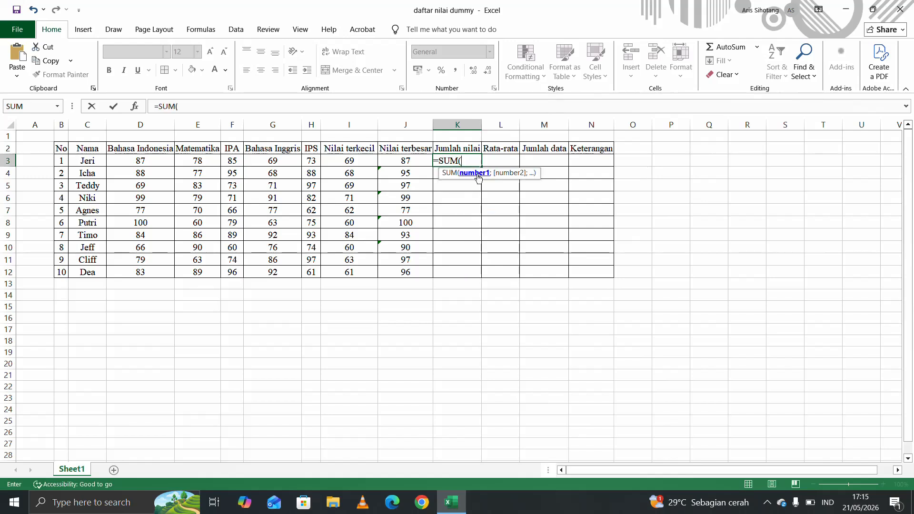
{"action": "left_click", "coordinate": [128, 162]}
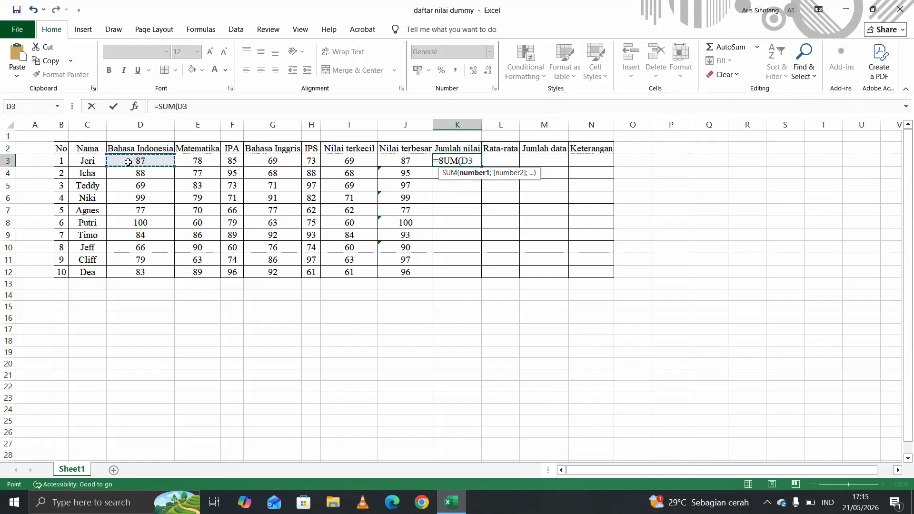
{"action": "type", "text": ";"}
{"action": "left_click", "coordinate": [198, 161]}
{"action": "type", "text": ";"}
{"action": "left_click", "coordinate": [232, 161]}
{"action": "type", "text": ";"}
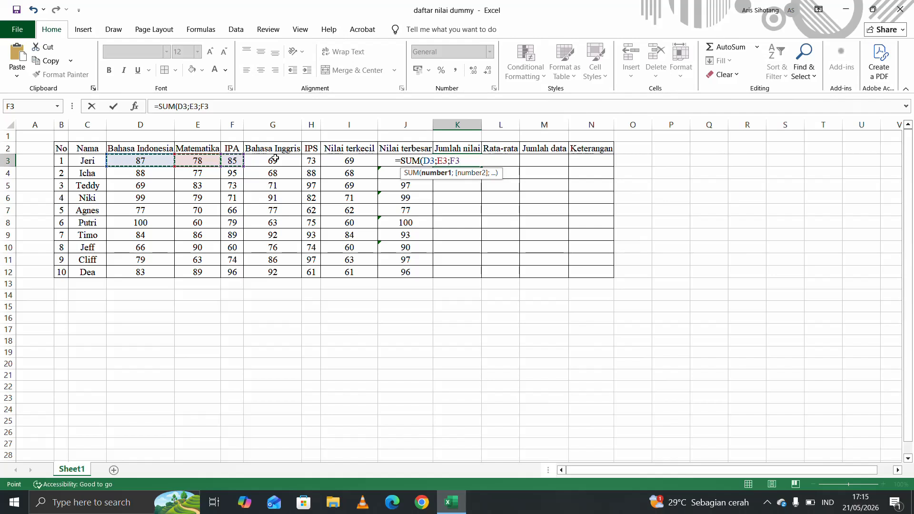
{"action": "left_click", "coordinate": [273, 161]}
{"action": "type", "text": ";"}
{"action": "left_click", "coordinate": [313, 163]}
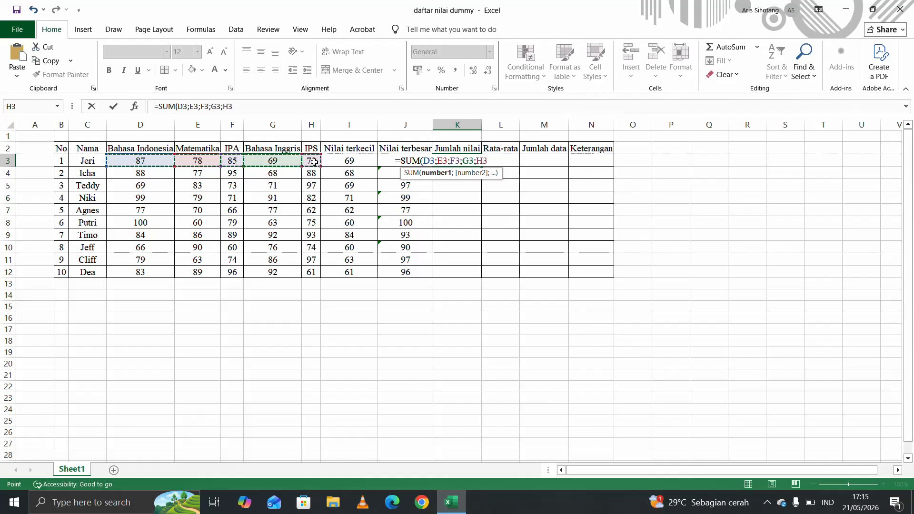
{"action": "type", "text": ")"}
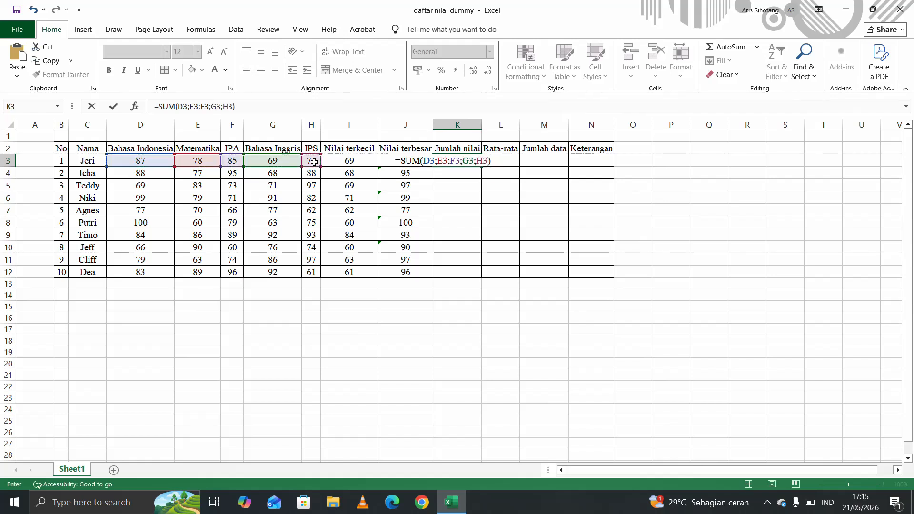
{"action": "key", "text": "Return"}
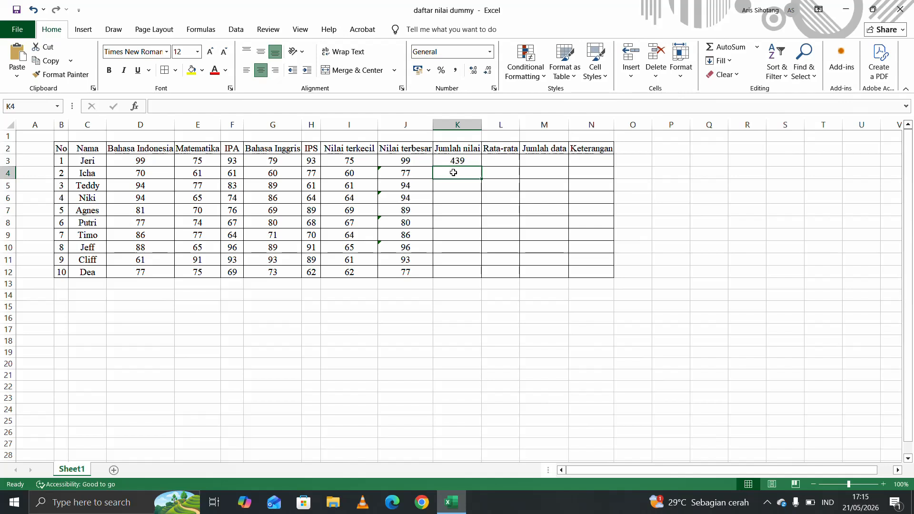
- Enter the formula =SUM(D4:H4) in K4 for the second student's total score
{"action": "type", "text": "="}
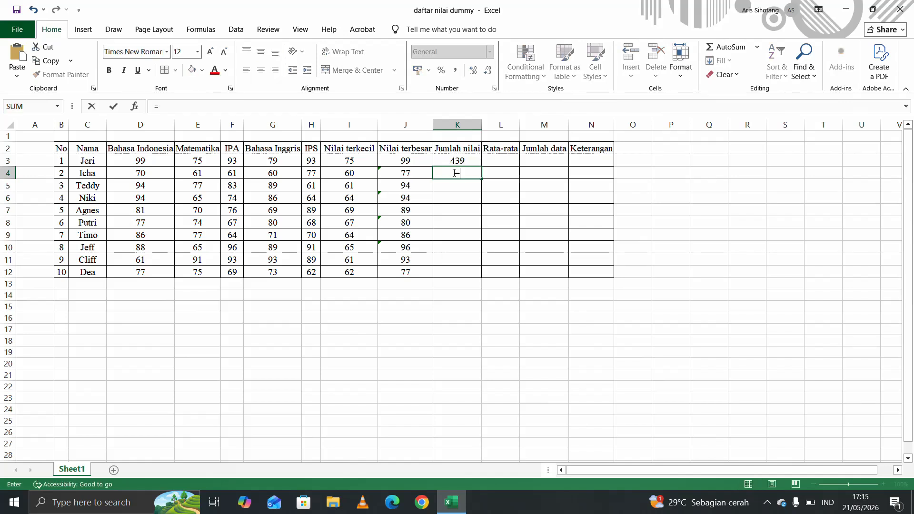
{"action": "type", "text": "su"}
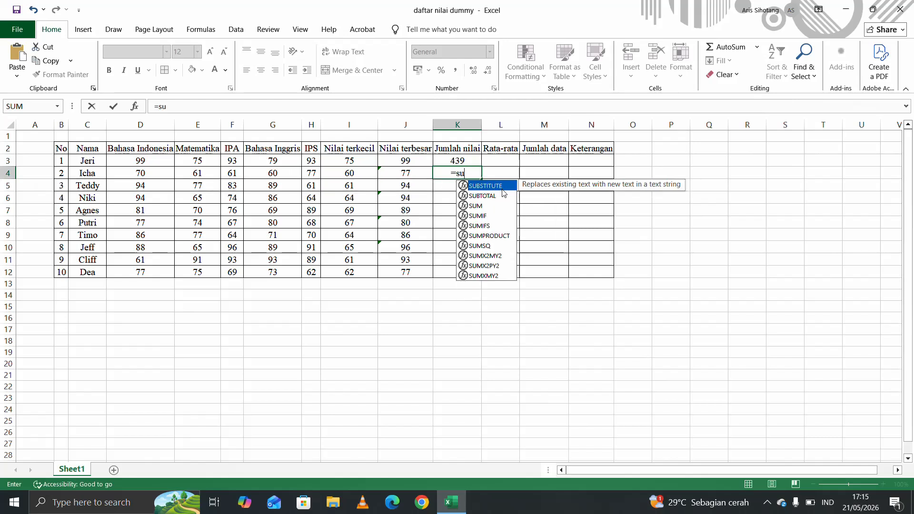
{"action": "left_click", "coordinate": [479, 208]}
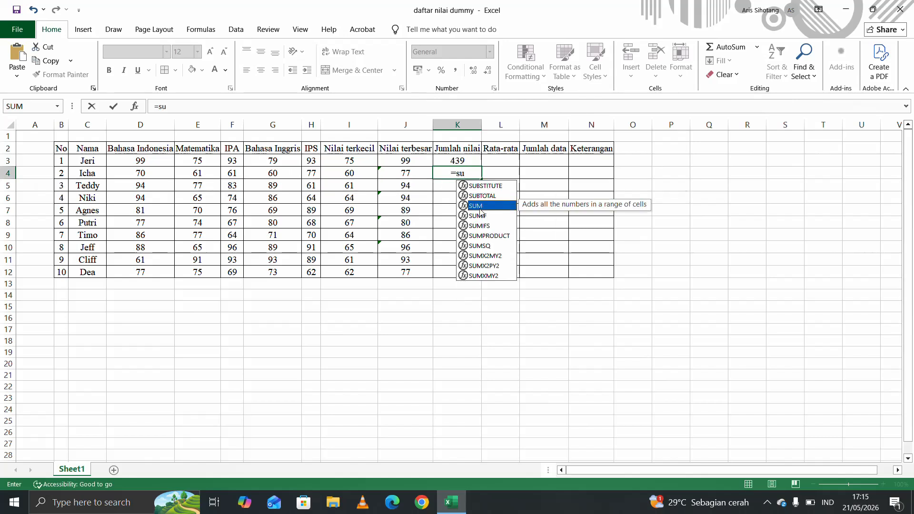
{"action": "double_click", "coordinate": [480, 210]}
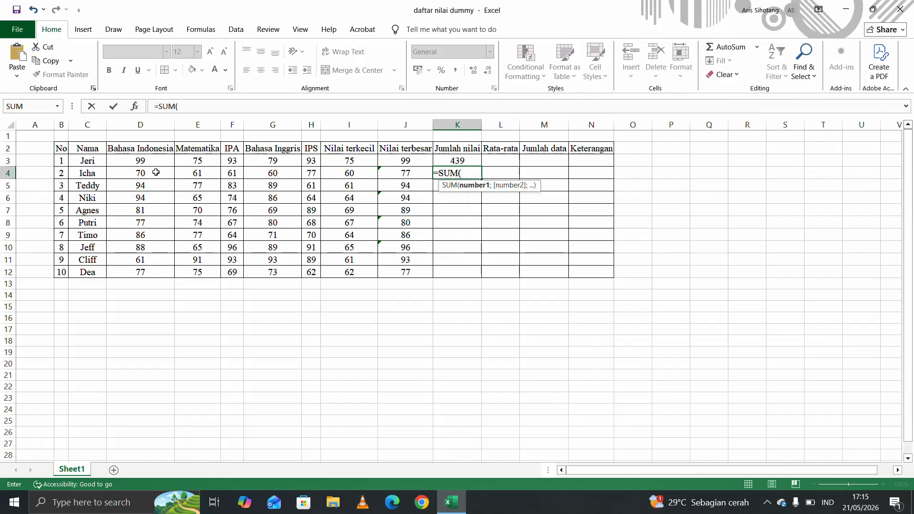
{"action": "left_click_drag", "start_coordinate": [144, 175], "coordinate": [310, 174]}
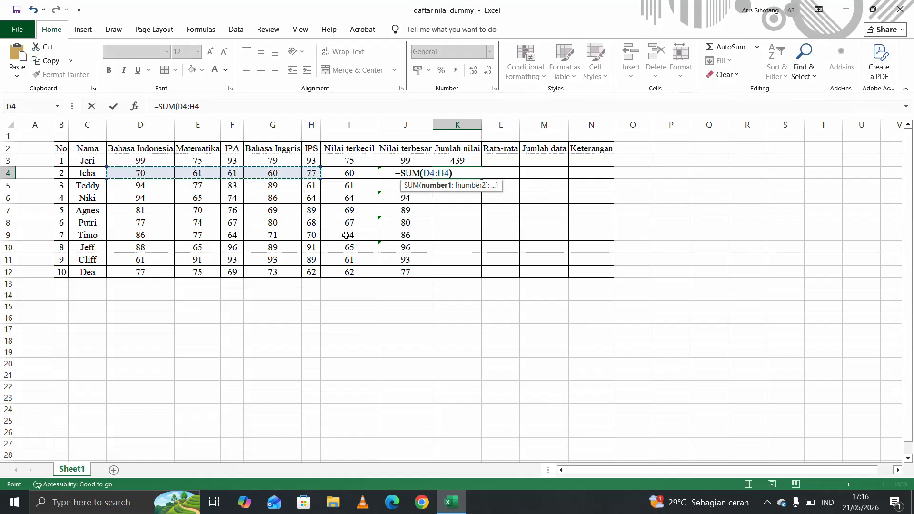
{"action": "key", "text": "Return"}
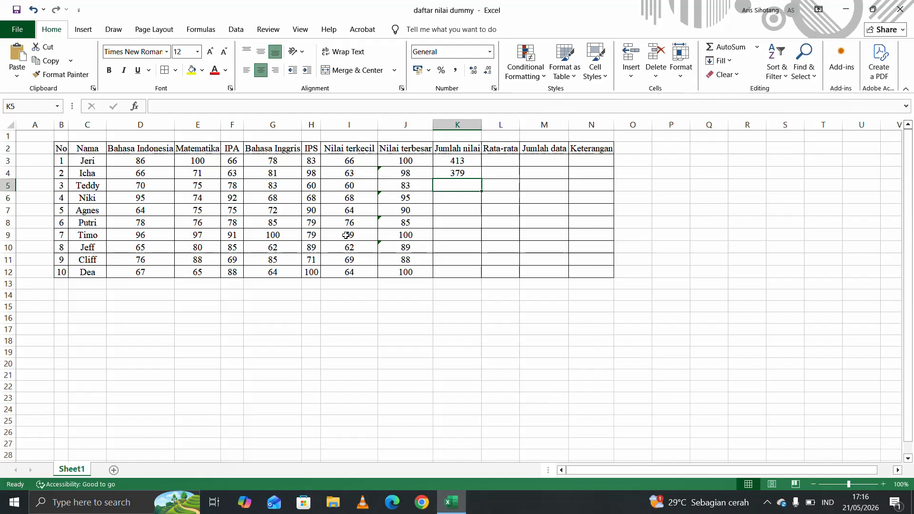
- Fill the SUM formula from K4 down through K12 for the remaining students
{"action": "left_click", "coordinate": [465, 173]}
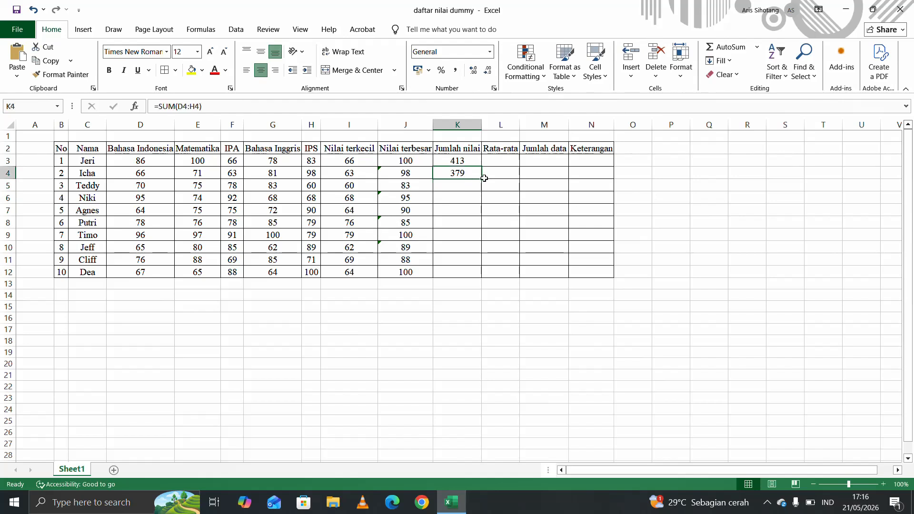
{"action": "left_click_drag", "start_coordinate": [483, 179], "coordinate": [481, 198]}
{"action": "left_click_drag", "start_coordinate": [478, 264], "coordinate": [480, 274]}
{"action": "left_click", "coordinate": [458, 312]}
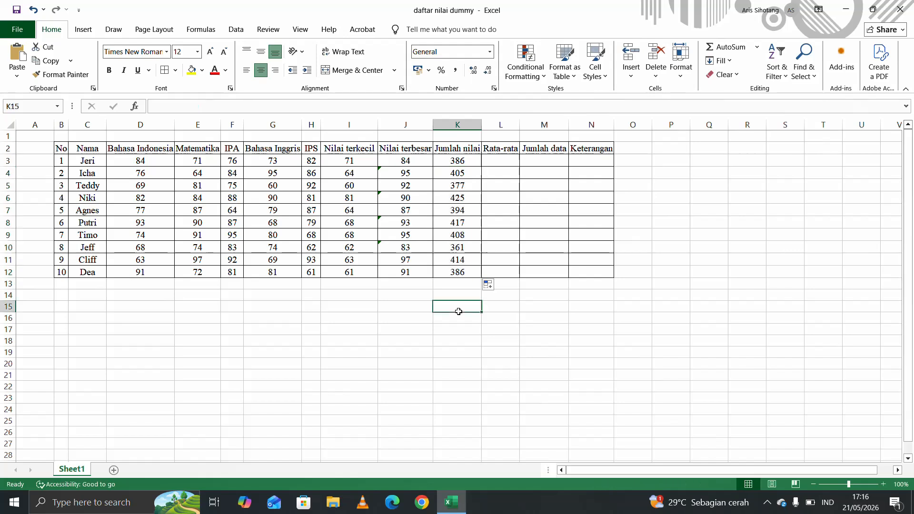
- Enter the formula =AVERAGE(D3;E3;F3;G3;H3) in L3 for the first student's average score
{"action": "left_click", "coordinate": [500, 163]}
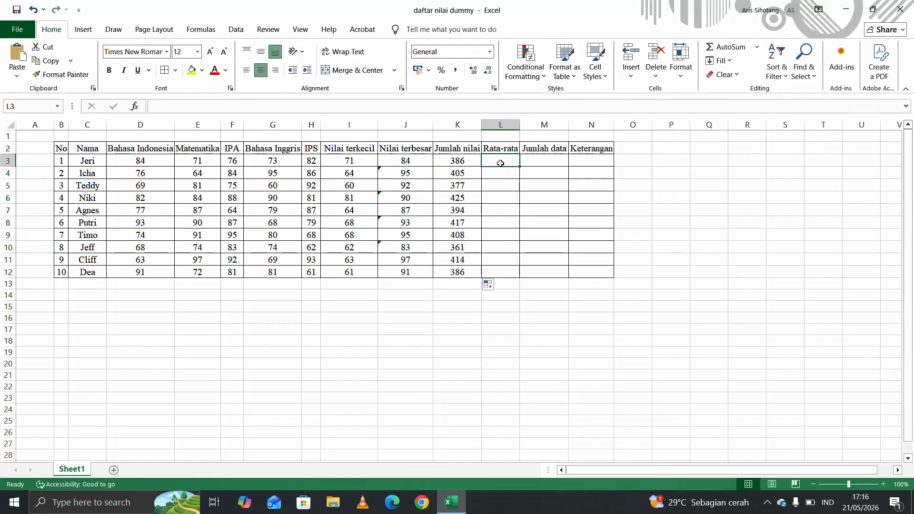
{"action": "type", "text": "="}
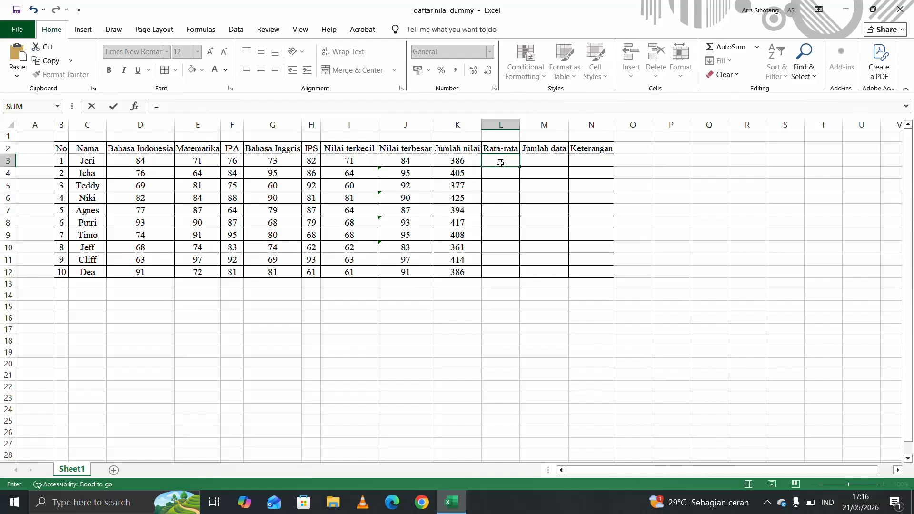
{"action": "type", "text": "av"}
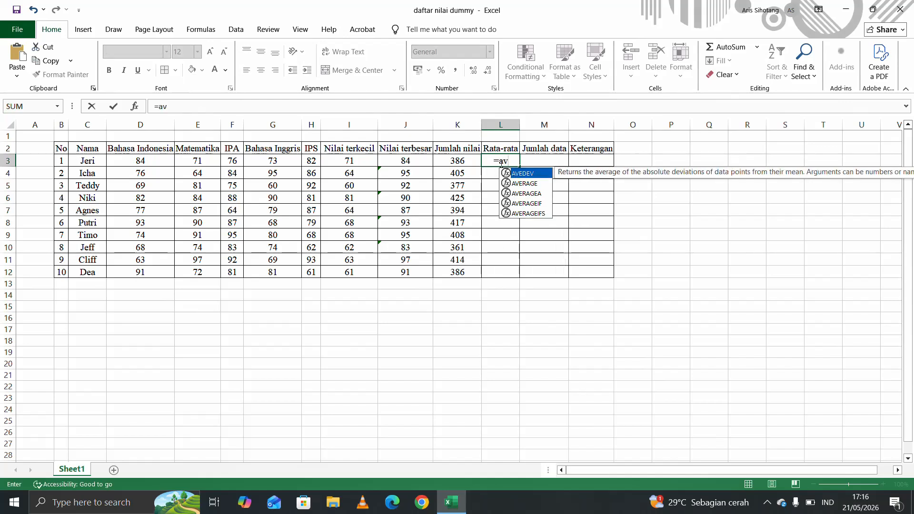
{"action": "left_click", "coordinate": [526, 184]}
{"action": "double_click", "coordinate": [526, 184]}
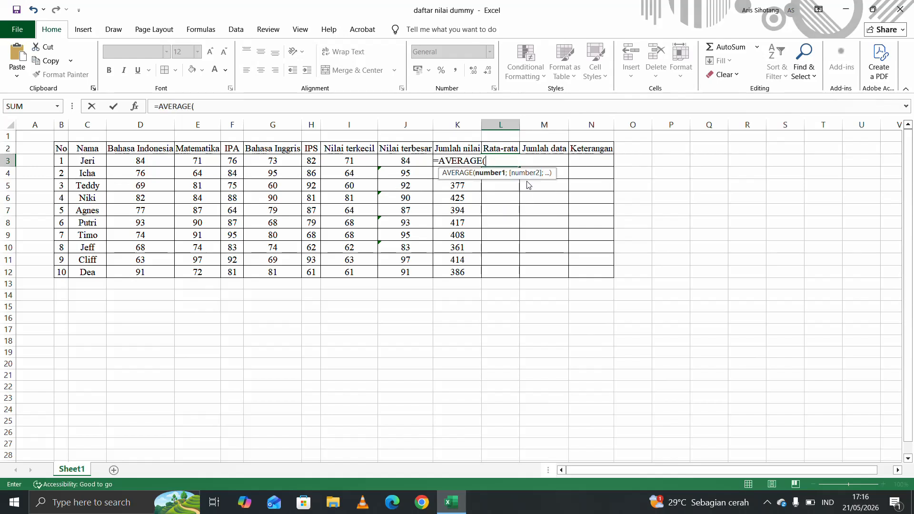
{"action": "left_click", "coordinate": [149, 165]}
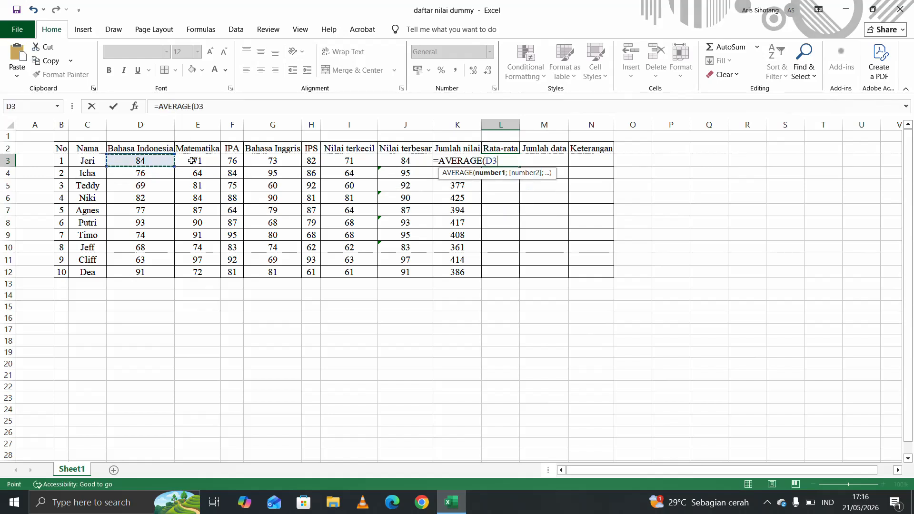
{"action": "type", "text": ";"}
{"action": "left_click", "coordinate": [198, 162]}
{"action": "type", "text": ";"}
{"action": "left_click", "coordinate": [230, 162]}
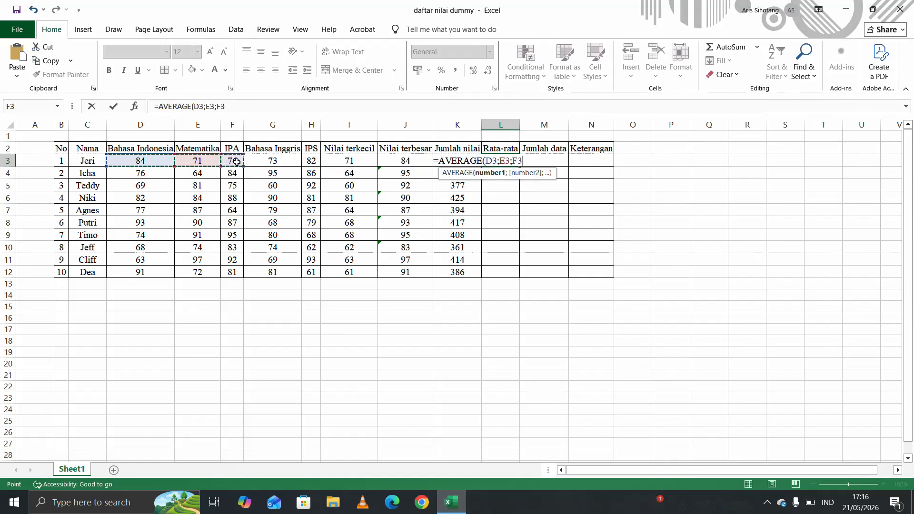
{"action": "type", "text": ";"}
{"action": "left_click", "coordinate": [269, 163]}
{"action": "type", "text": ";"}
{"action": "left_click", "coordinate": [312, 161]}
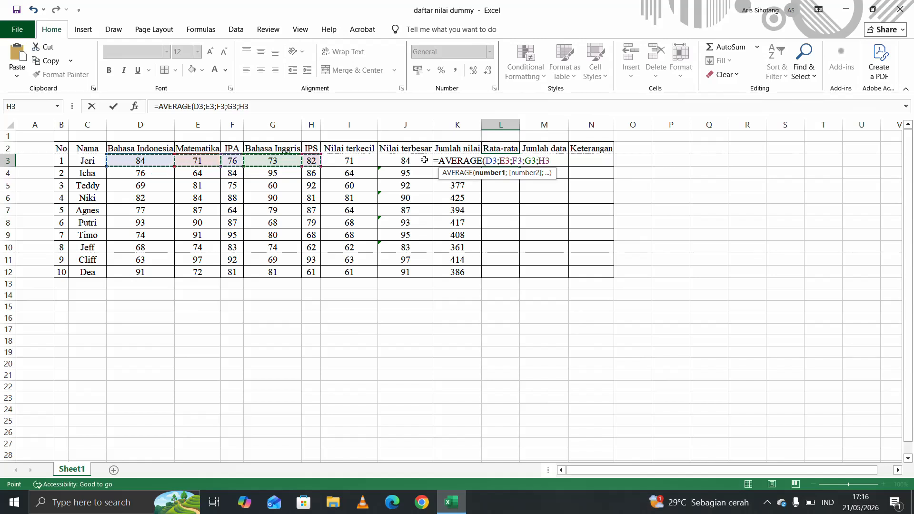
{"action": "type", "text": ")"}
{"action": "key", "text": "Return"}
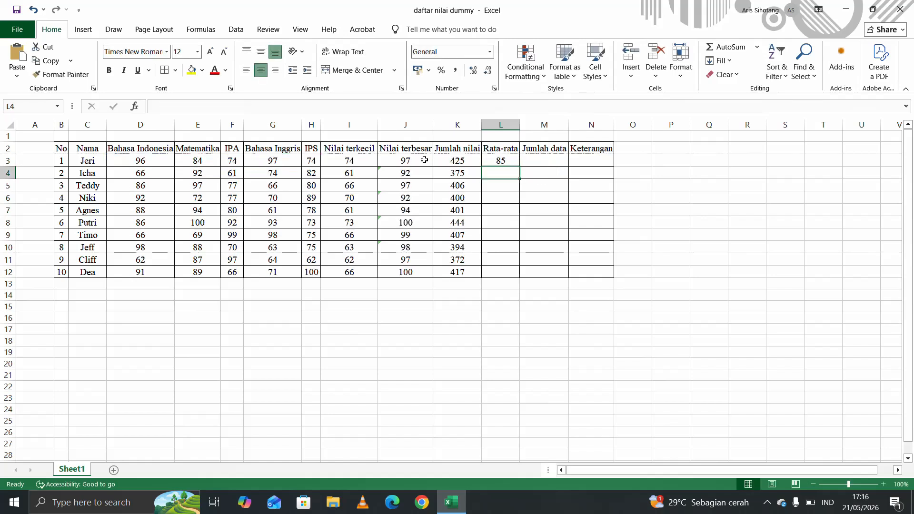
- Enter the formula =AVERAGE(D4:H4) in L4 for the second student's average score
{"action": "left_click", "coordinate": [500, 163]}
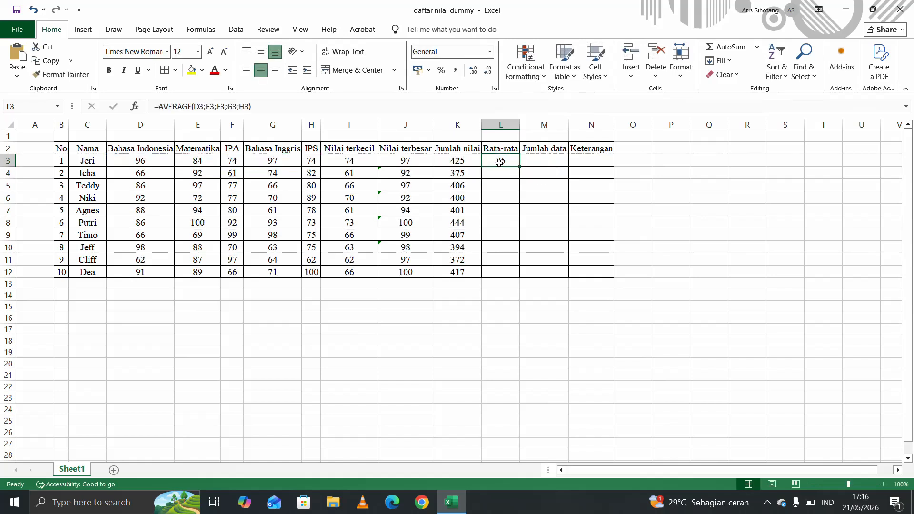
{"action": "left_click", "coordinate": [497, 176]}
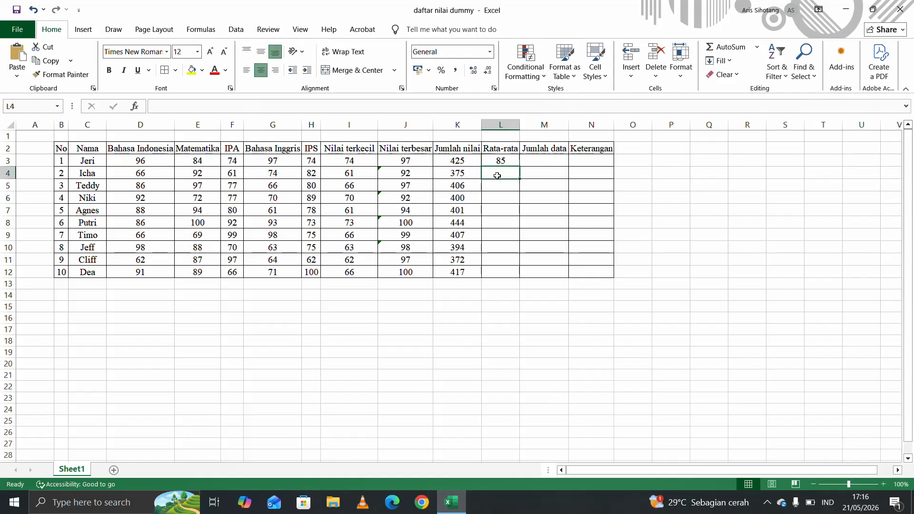
{"action": "type", "text": "=av"}
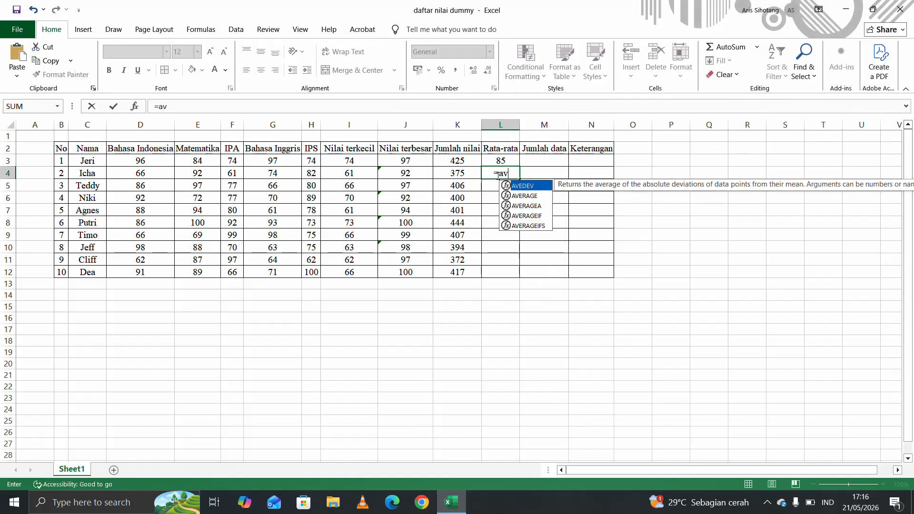
{"action": "left_click", "coordinate": [524, 197]}
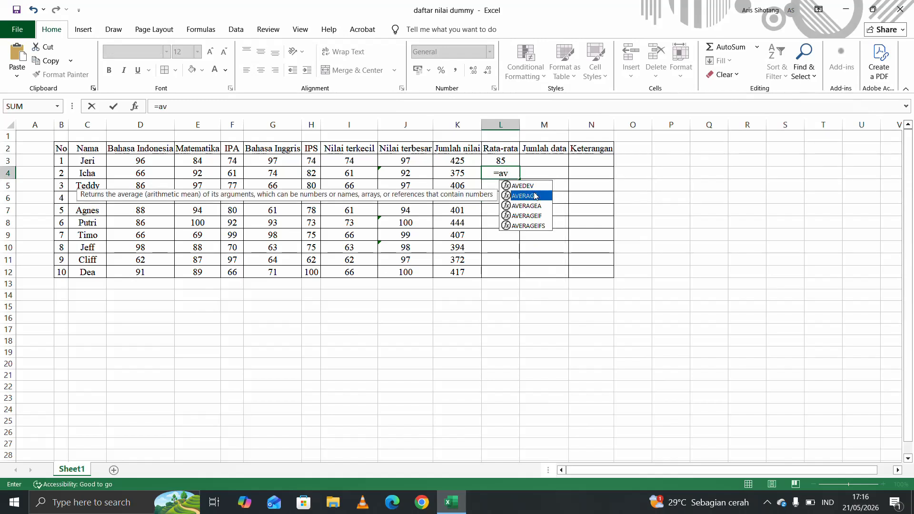
{"action": "double_click", "coordinate": [524, 197]}
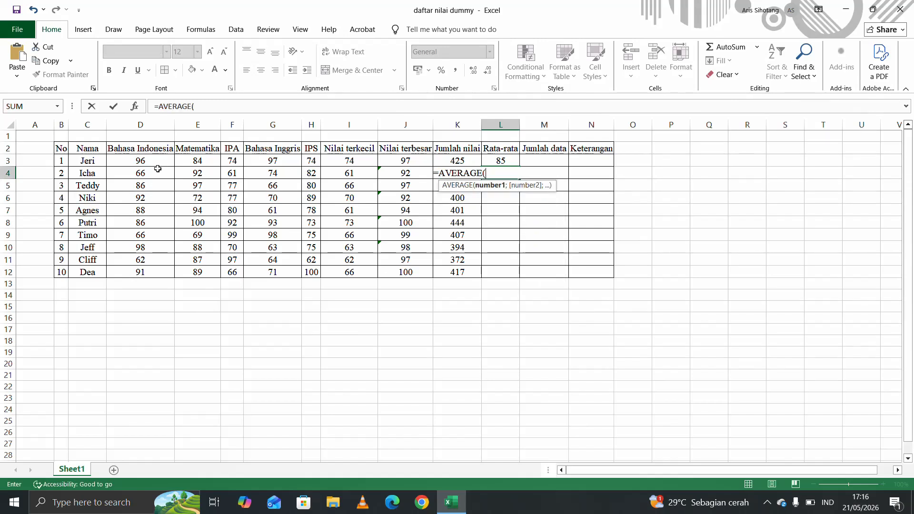
{"action": "left_click_drag", "start_coordinate": [142, 174], "coordinate": [313, 174]}
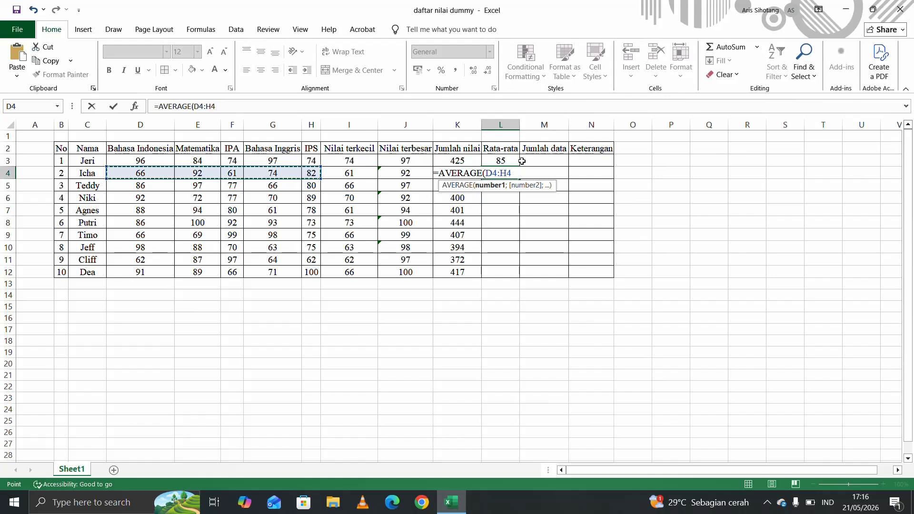
{"action": "type", "text": ")"}
{"action": "key", "text": "Return"}
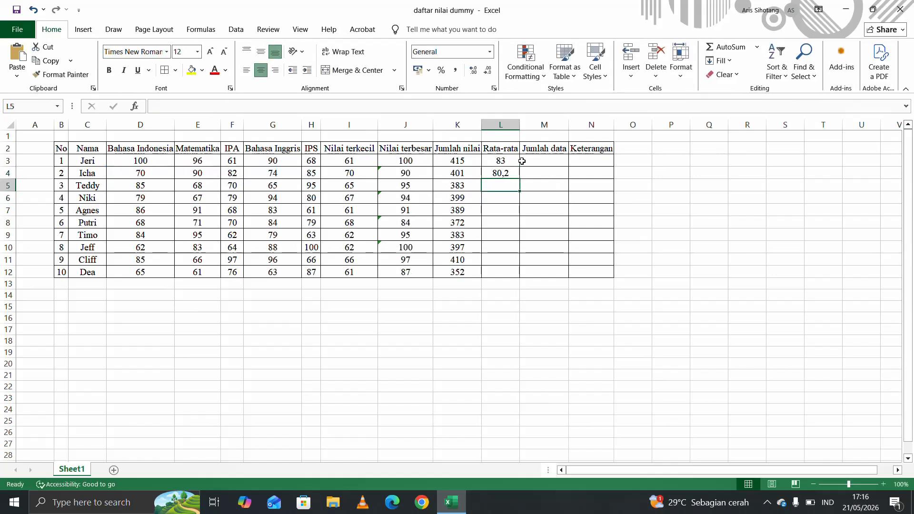
- Fill the AVERAGE formula from L4 down through L12 for the remaining students
{"action": "left_click", "coordinate": [501, 175]}
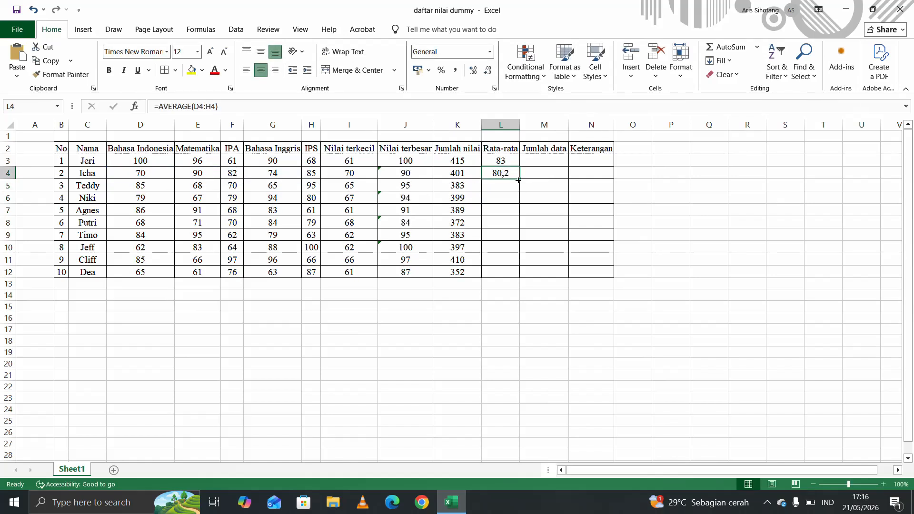
{"action": "left_click_drag", "start_coordinate": [518, 180], "coordinate": [512, 274]}
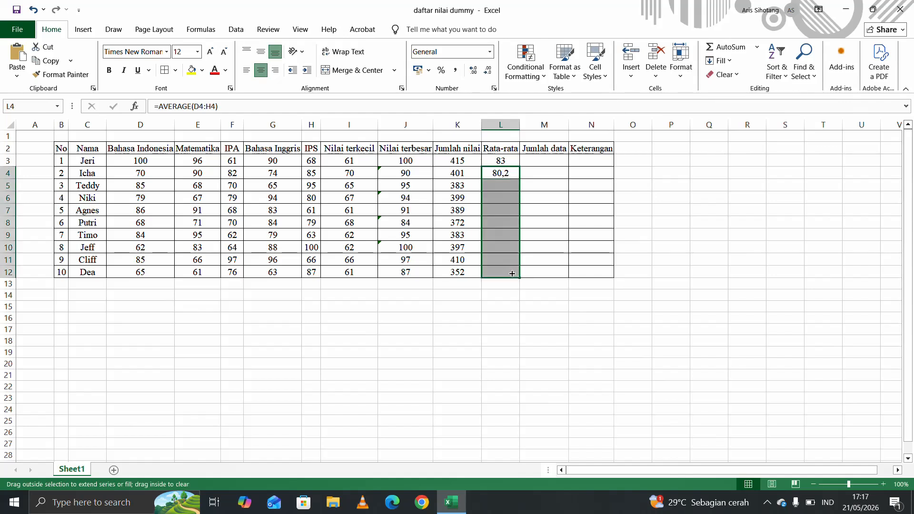
{"action": "left_click", "coordinate": [529, 210]}
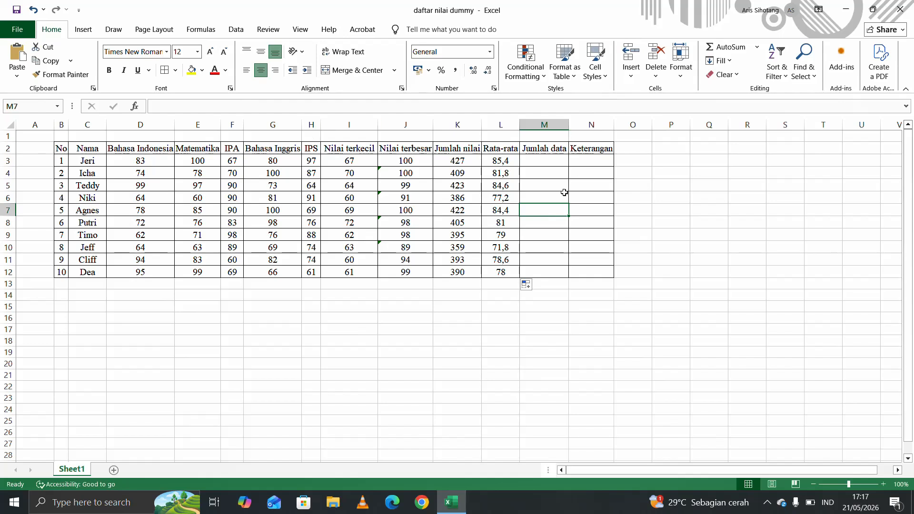
- Clear the Jumlah data heading in M2 and move the Keterangan heading from N2 into it
{"action": "left_click", "coordinate": [545, 159]}
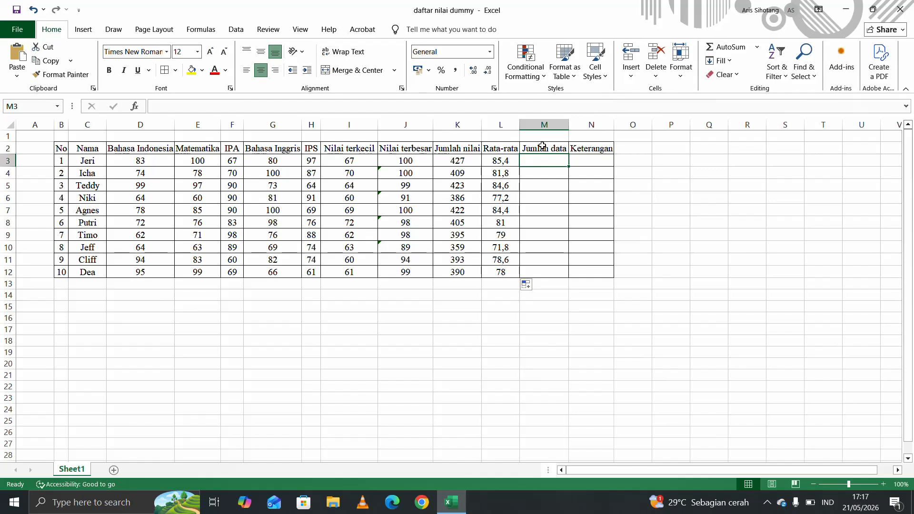
{"action": "left_click", "coordinate": [543, 150]}
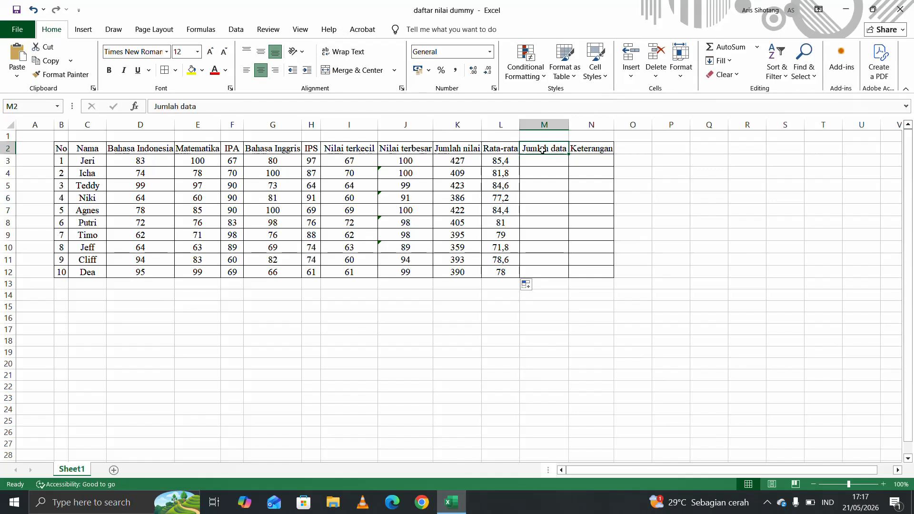
{"action": "key", "text": "BackSpace"}
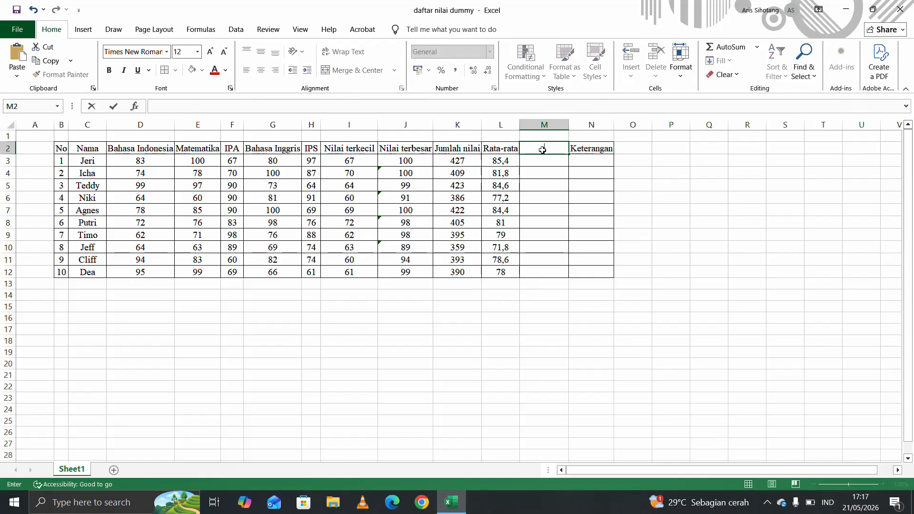
{"action": "left_click", "coordinate": [674, 243]}
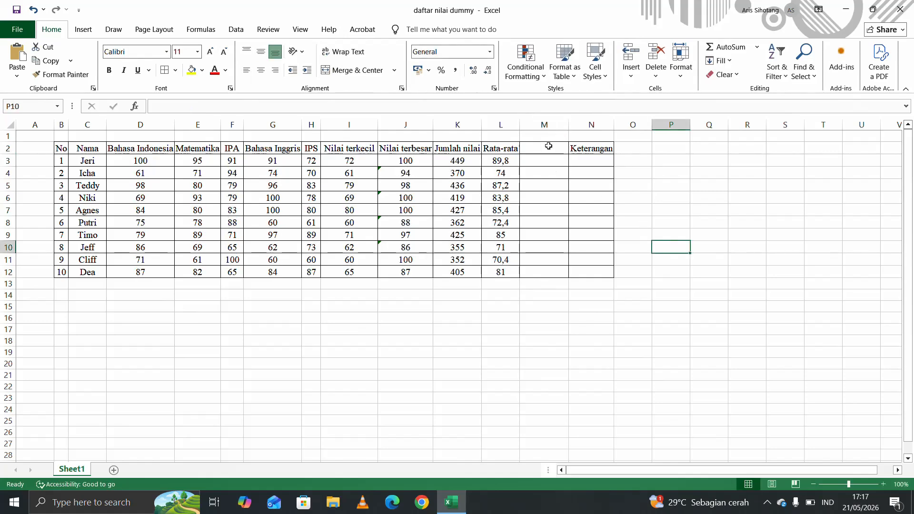
{"action": "left_click", "coordinate": [587, 148]}
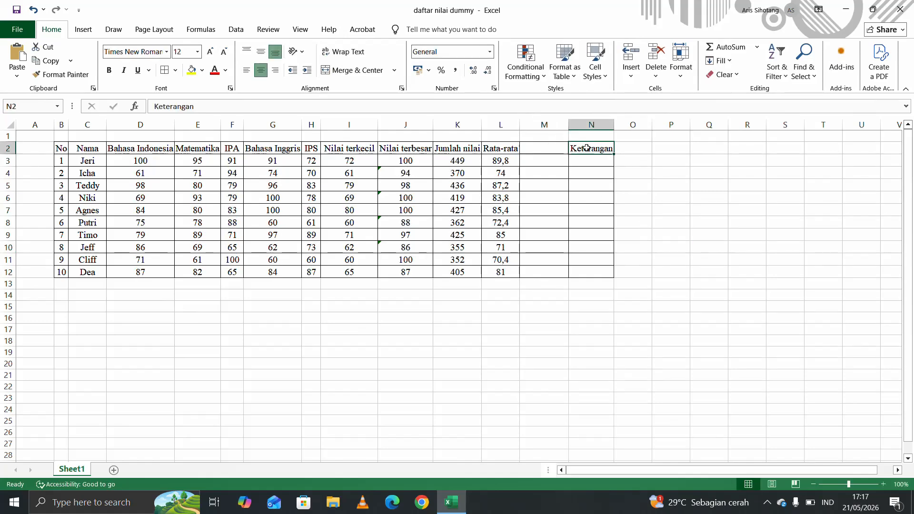
{"action": "key", "text": "ctrl+x"}
{"action": "left_click", "coordinate": [541, 149]}
{"action": "key", "text": "ctrl+v"}
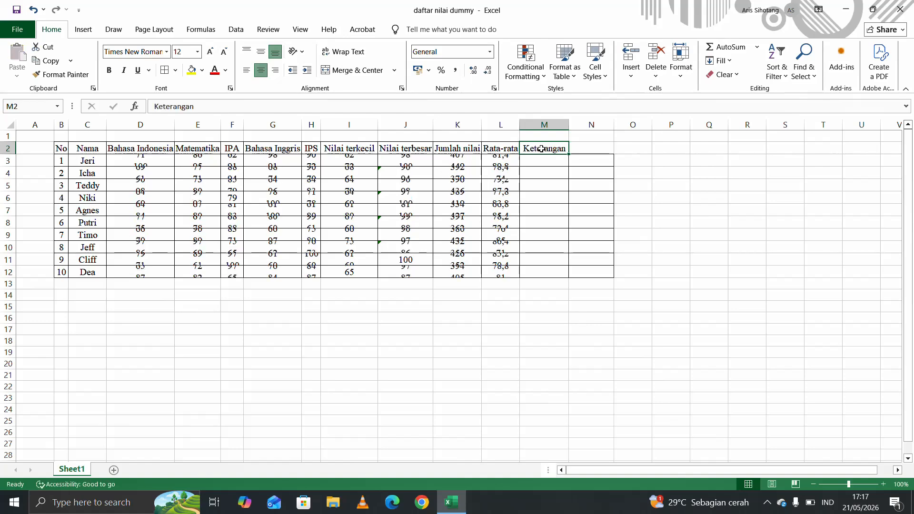
- Remove all borders from the unused cells N3:N12
{"action": "left_click_drag", "start_coordinate": [591, 163], "coordinate": [596, 272]}
{"action": "left_click", "coordinate": [176, 71]}
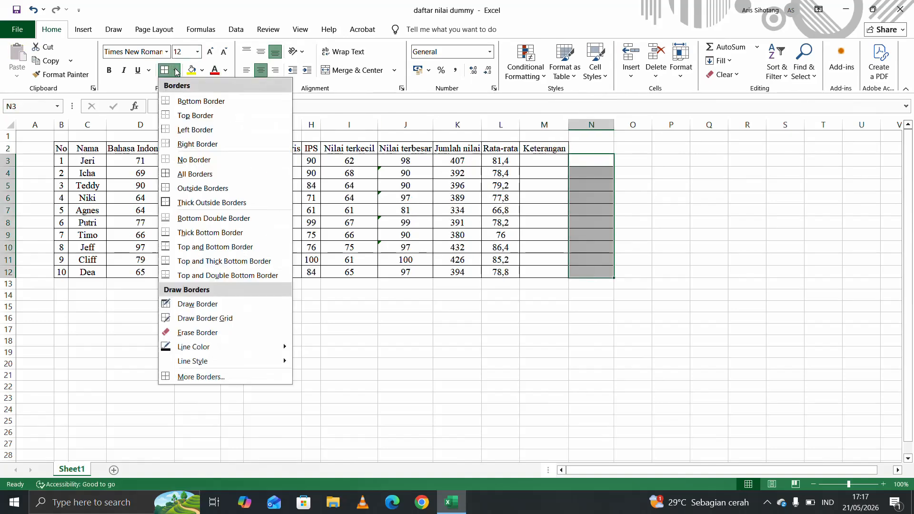
{"action": "left_click", "coordinate": [218, 161]}
- Apply all borders to the Keterangan column cells M2:M12
{"action": "left_click", "coordinate": [544, 260]}
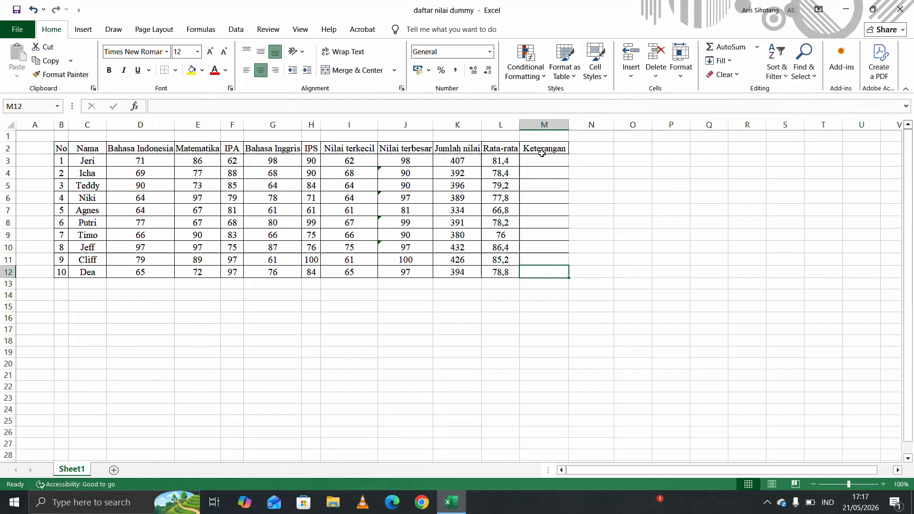
{"action": "left_click_drag", "start_coordinate": [544, 149], "coordinate": [547, 269]}
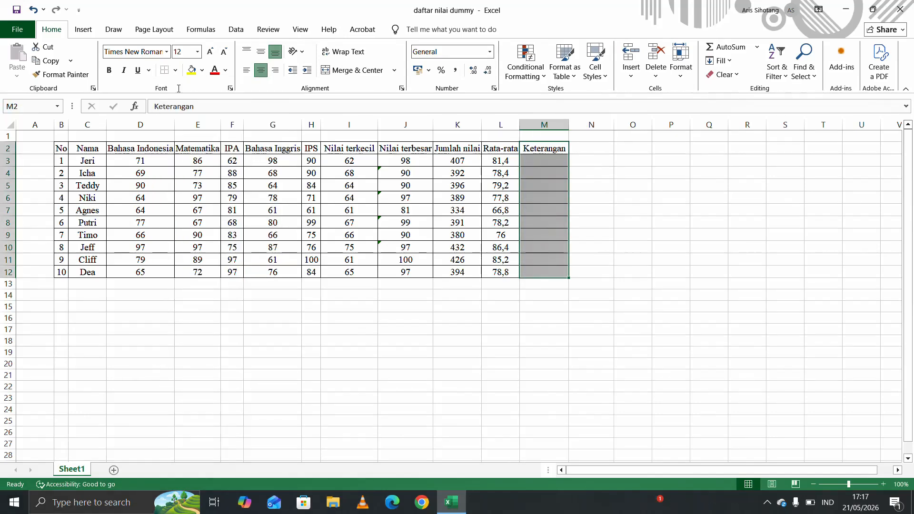
{"action": "left_click", "coordinate": [176, 70]}
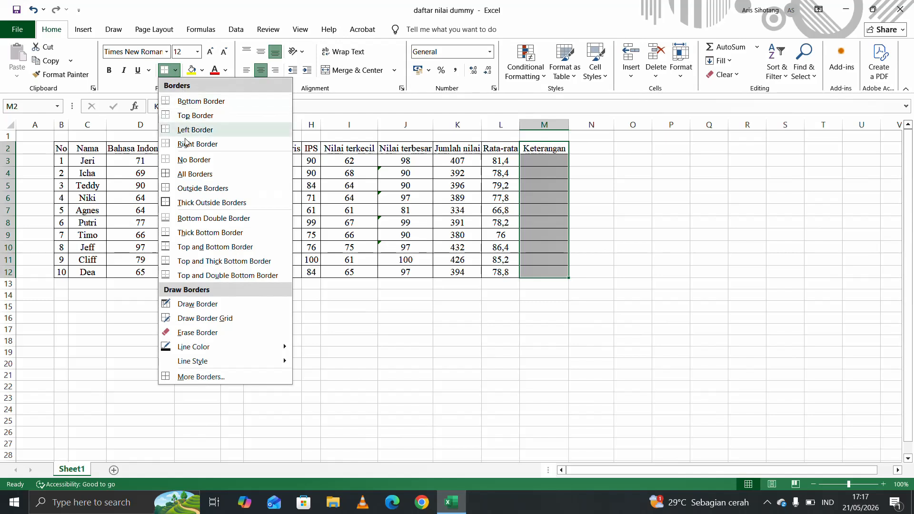
{"action": "left_click", "coordinate": [220, 175]}
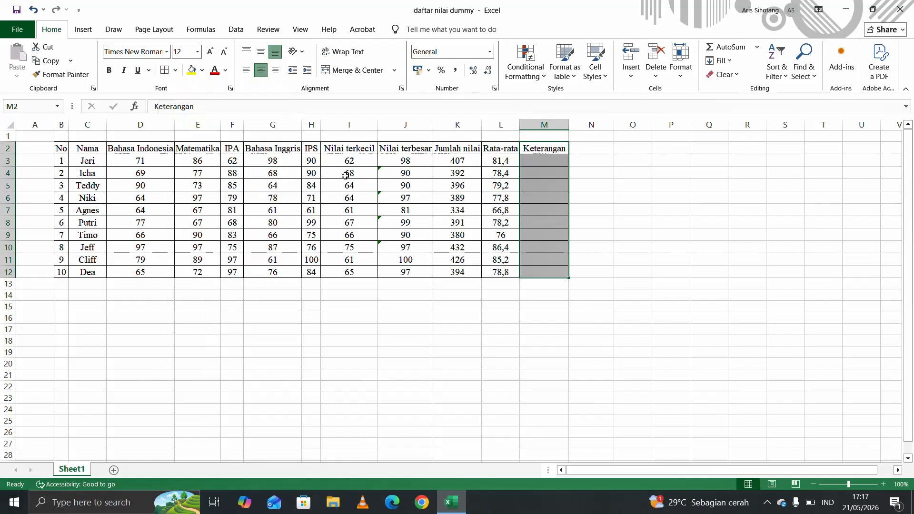
{"action": "left_click", "coordinate": [633, 207]}
- Enter the passing rule note "jika nilai >=70, lulus" in cell O3 beside the table
{"action": "left_click", "coordinate": [546, 163]}
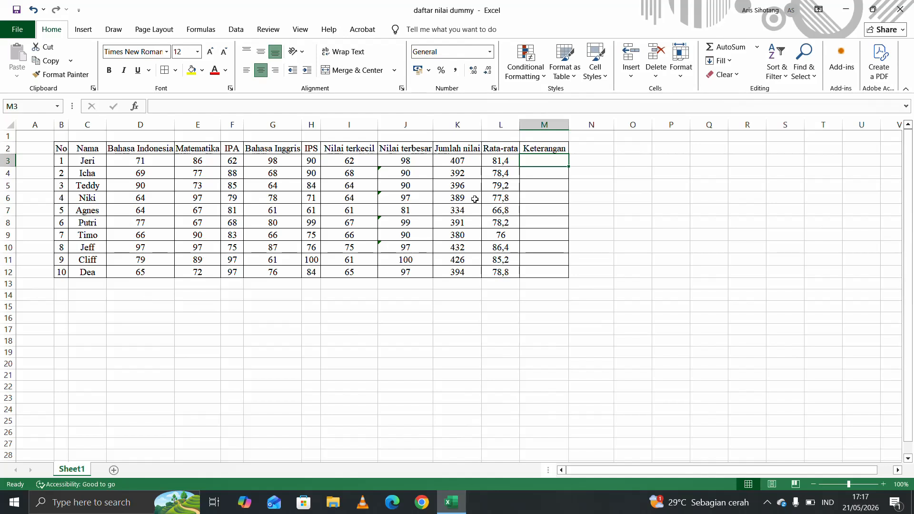
{"action": "left_click", "coordinate": [622, 163]}
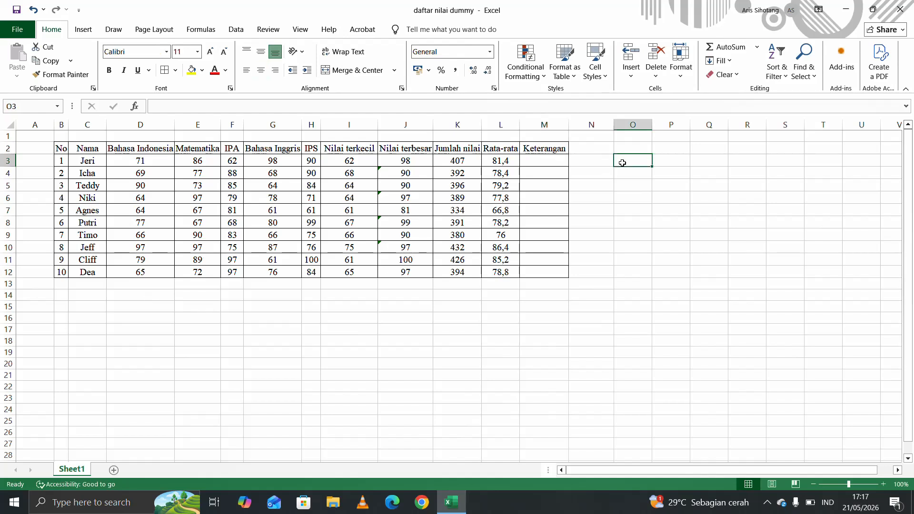
{"action": "type", "text": "jika"}
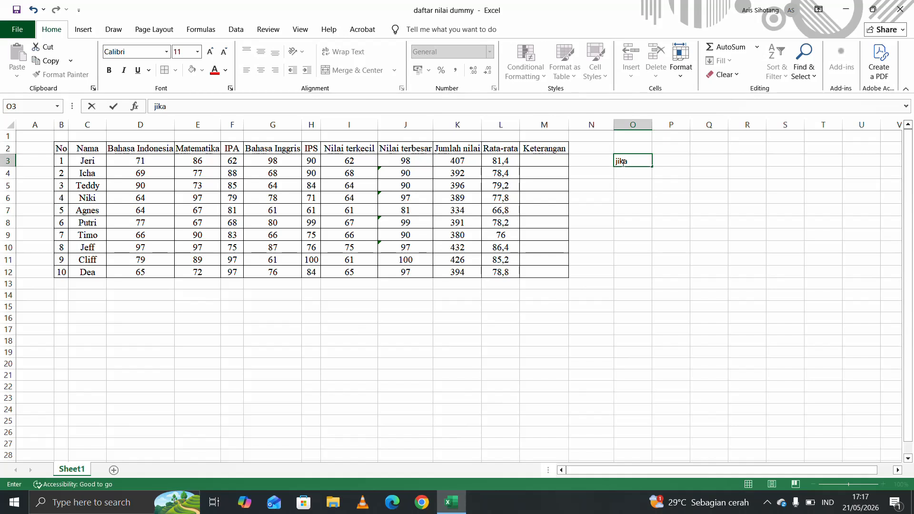
{"action": "type", "text": " nilai >=70, lulu"}
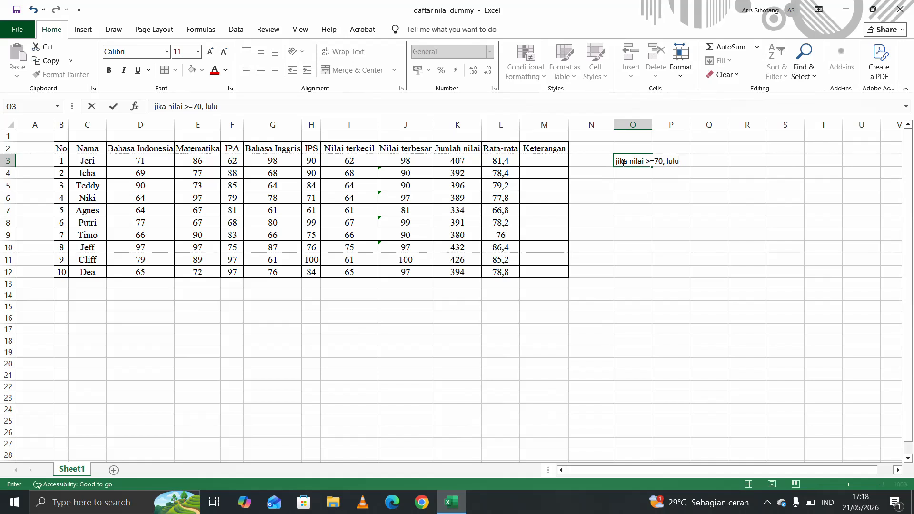
{"action": "type", "text": "s"}
{"action": "key", "text": "Return"}
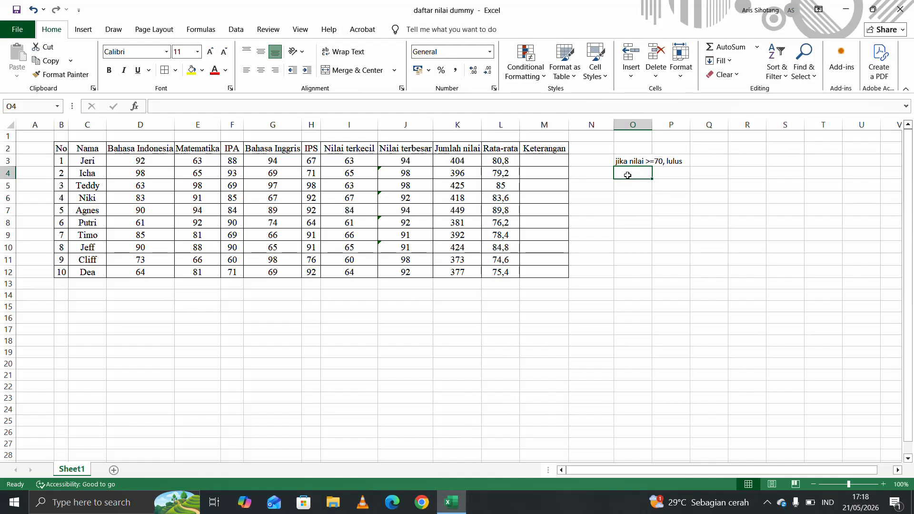
- Enter the start of the failing rule note, "jika nilai <70", in cell O4
{"action": "type", "text": "jika"}
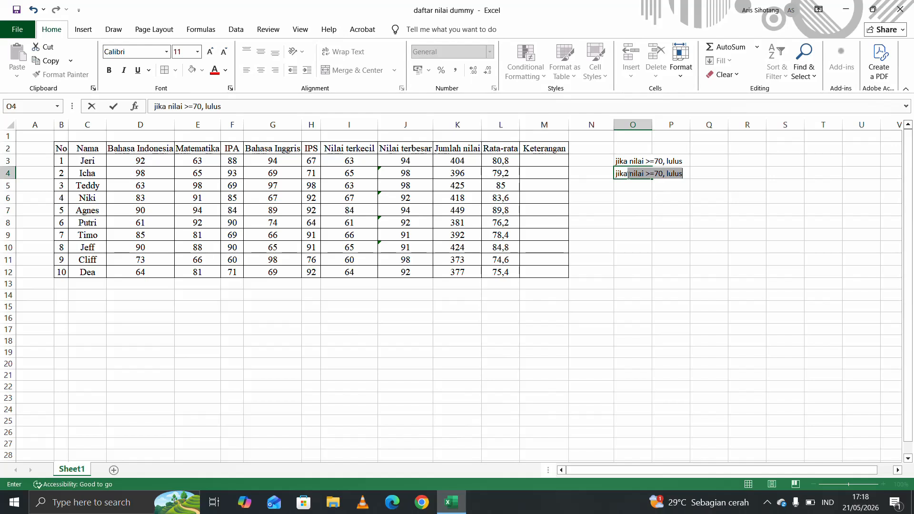
{"action": "type", "text": " nilai <"}
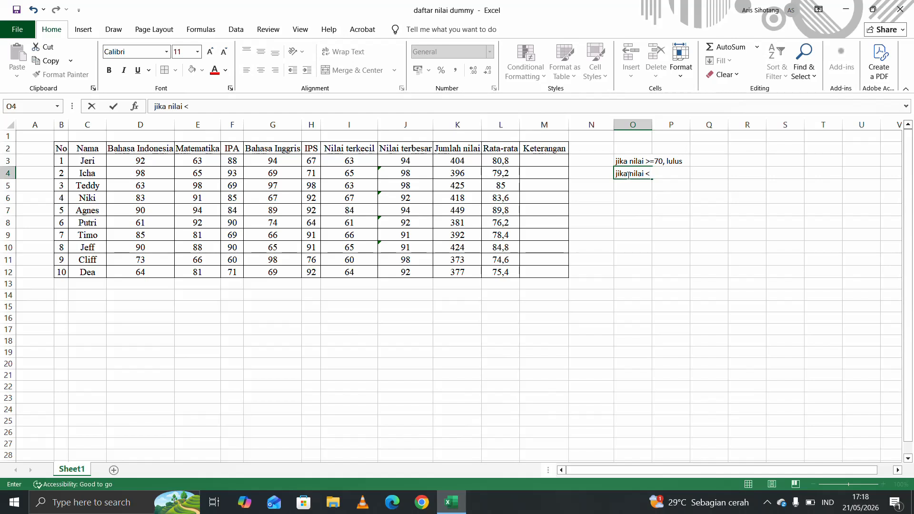
{"action": "type", "text": "70"}
{"action": "key", "text": "Left"}
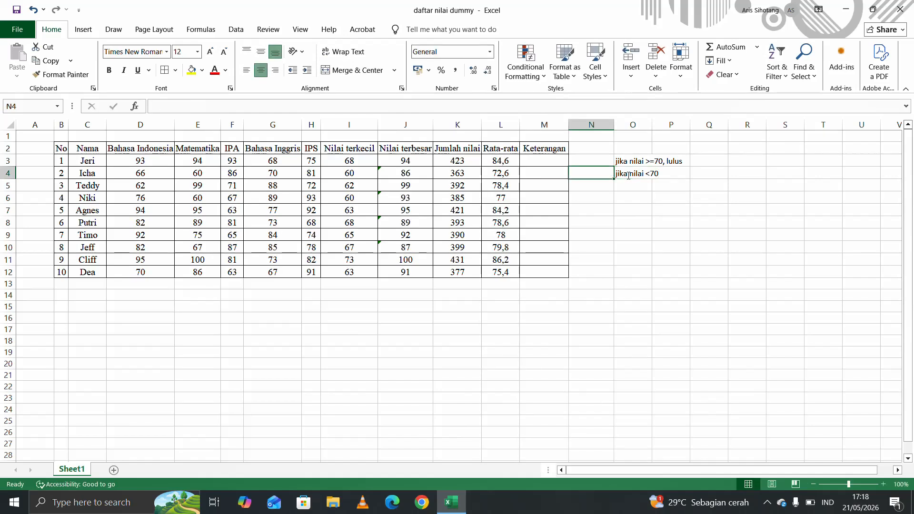
{"action": "key", "text": "Right"}
{"action": "key", "text": "Right"}
{"action": "left_click", "coordinate": [656, 157]}
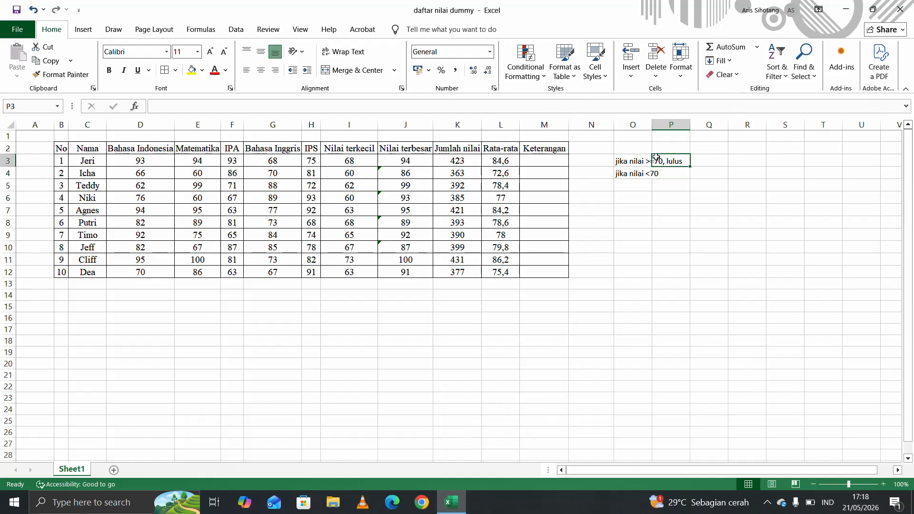
- Insert a space before 70 in the O3 note so it reads "jika nilai >= 70, lulus"
{"action": "left_click", "coordinate": [632, 163]}
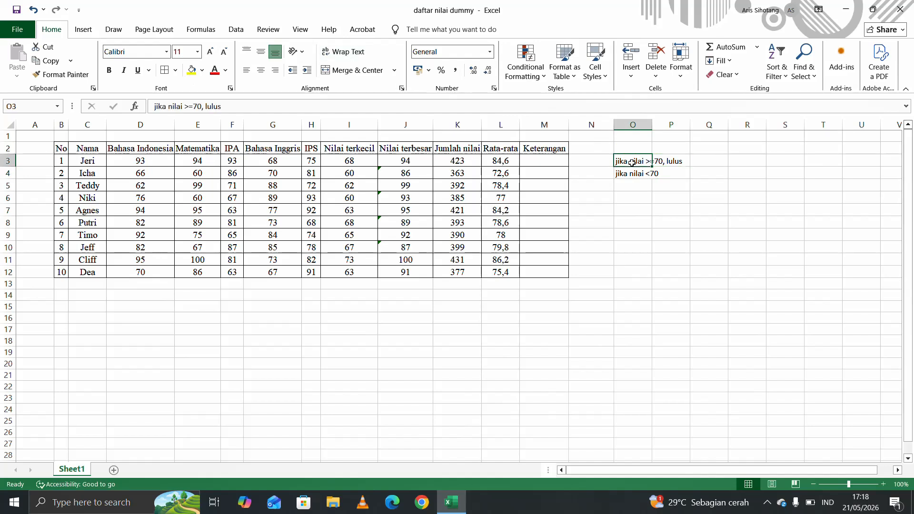
{"action": "left_click", "coordinate": [196, 106]}
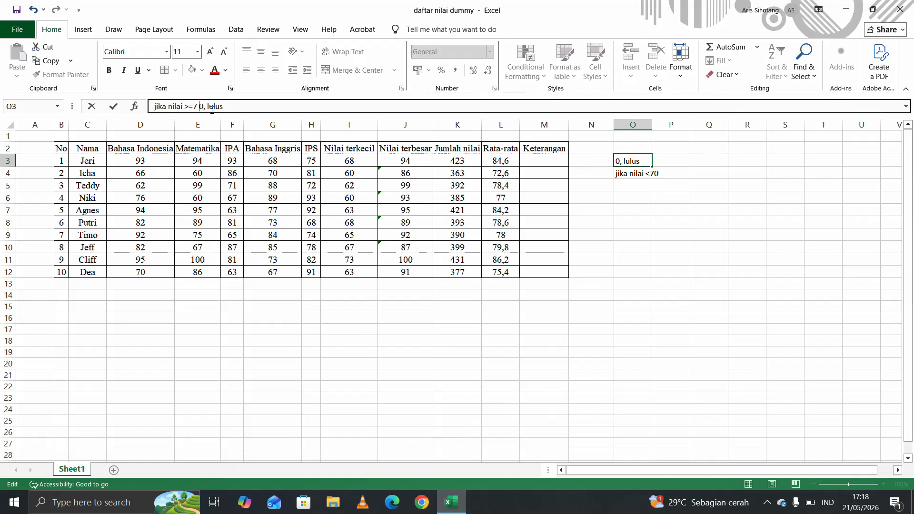
{"action": "key", "text": "Left"}
{"action": "key", "text": "Return"}
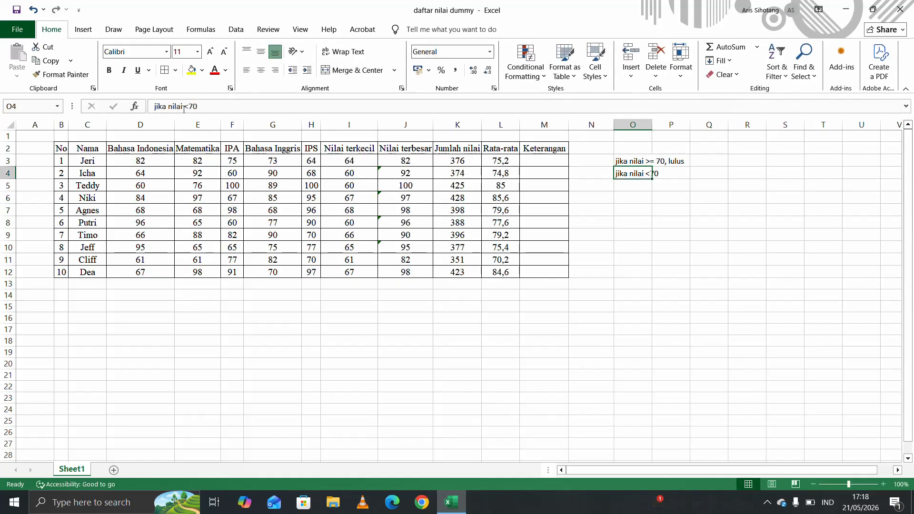
- Insert ". Tidak lulus" before 70 in the O4 note, making it "jika nilai < . Tidak lulus 70"
{"action": "left_click", "coordinate": [191, 107]}
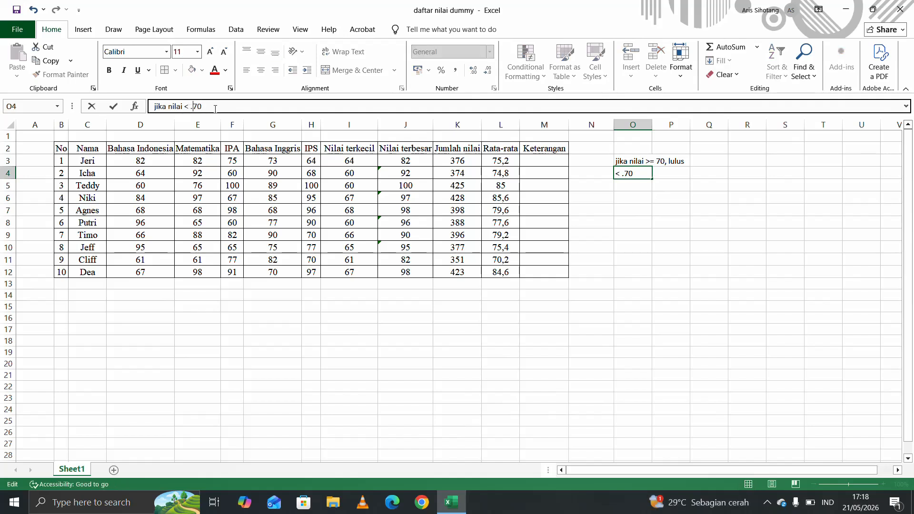
{"action": "type", "text": ". t"}
{"action": "type", "text": "idak "}
{"action": "type", "text": "lulu"}
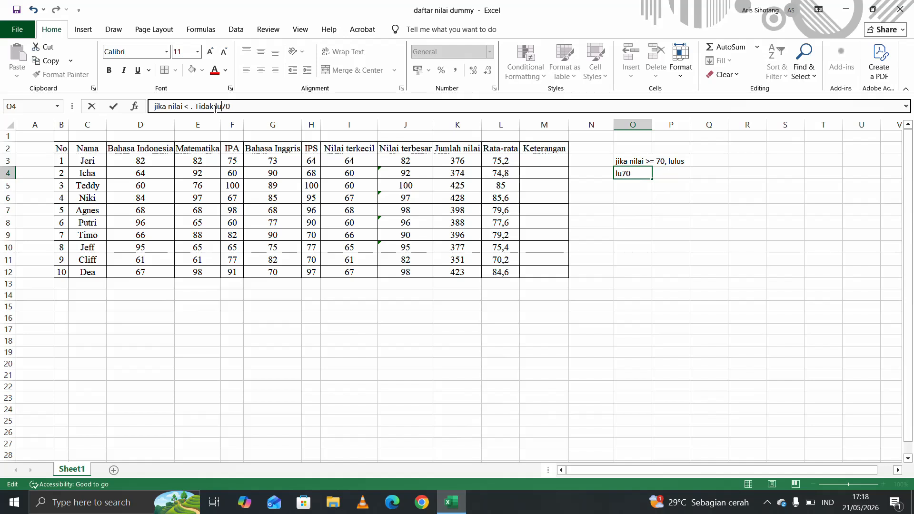
{"action": "type", "text": "s"}
{"action": "key", "text": "Return"}
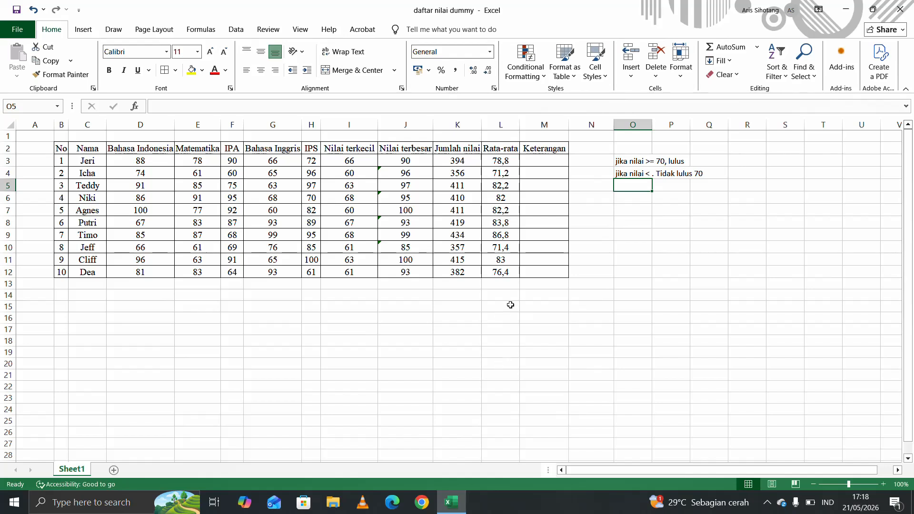
{"action": "left_click", "coordinate": [767, 502]}
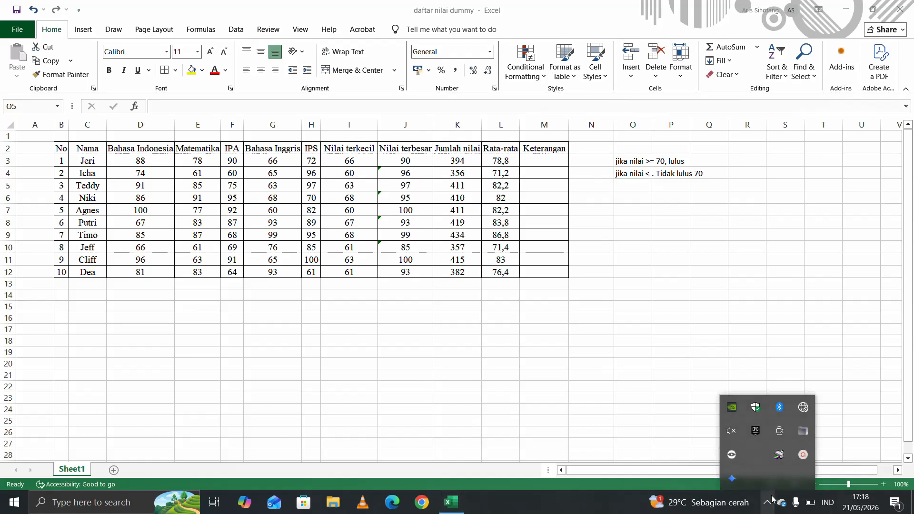
{"action": "left_click", "coordinate": [798, 447]}
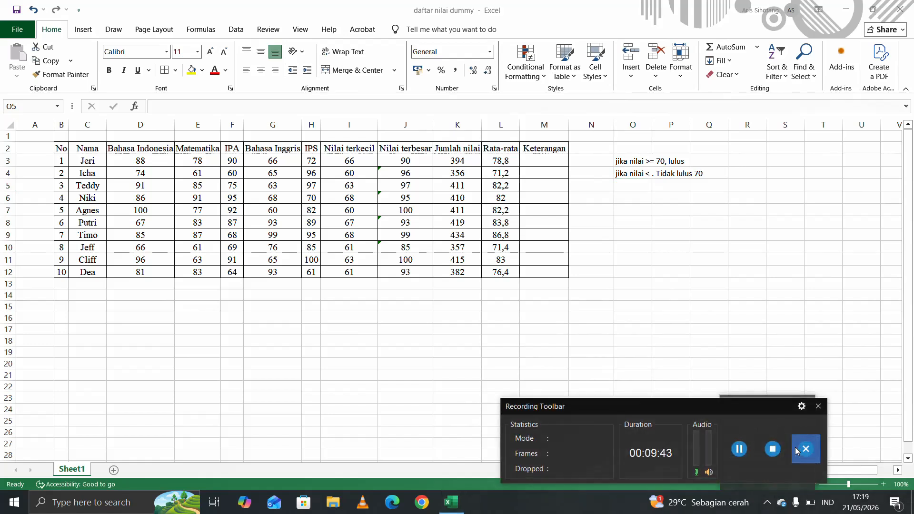
{"action": "left_click", "coordinate": [749, 451]}
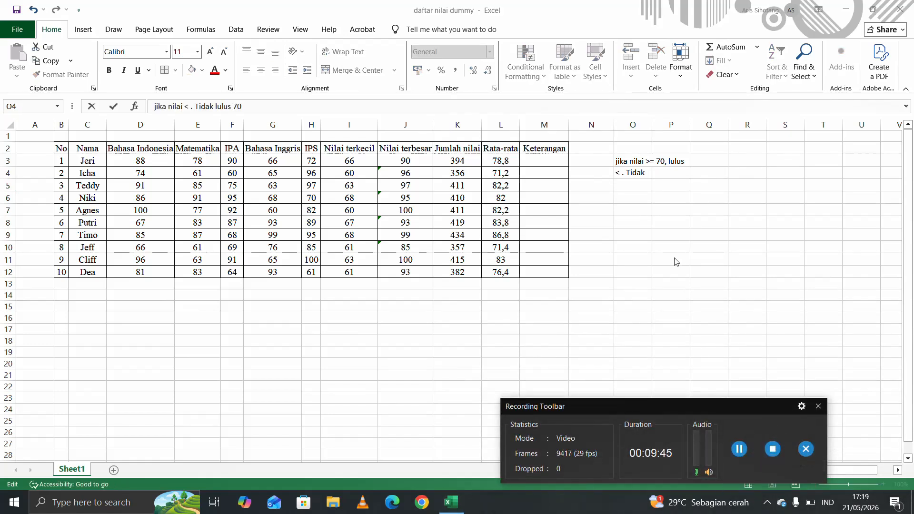
{"action": "left_click", "coordinate": [674, 258]}
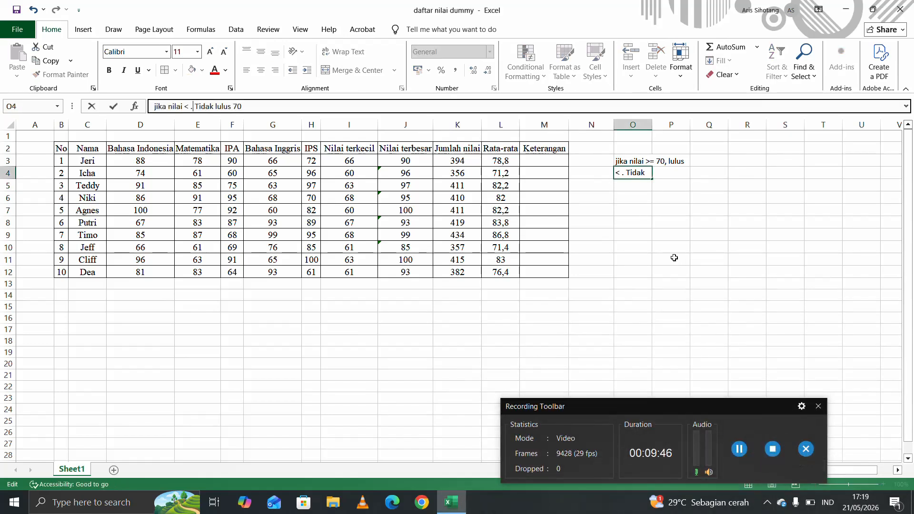
{"action": "left_click", "coordinate": [611, 185]}
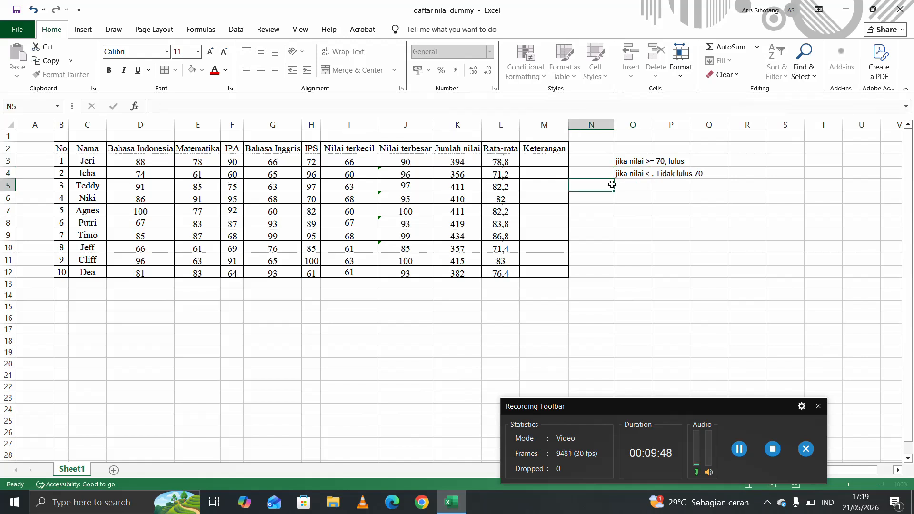
- Add "rata-rata" to the O3 note so it reads "jika nilai rata-rata >= 70, lulus"
{"action": "left_click", "coordinate": [650, 162]}
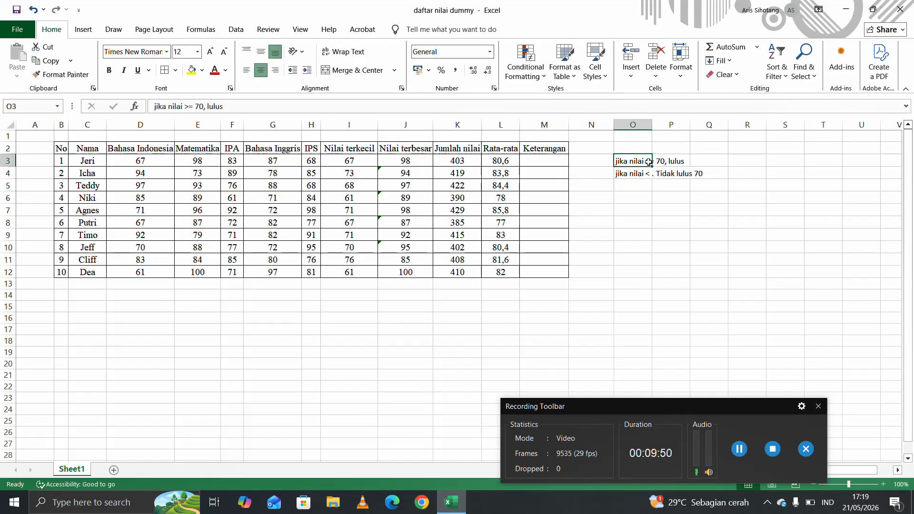
{"action": "left_click", "coordinate": [182, 107]}
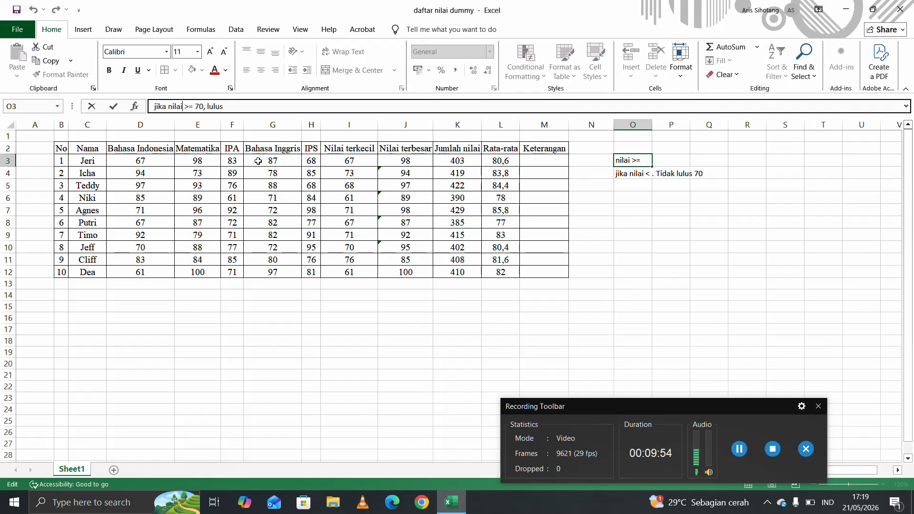
{"action": "type", "text": "rata"}
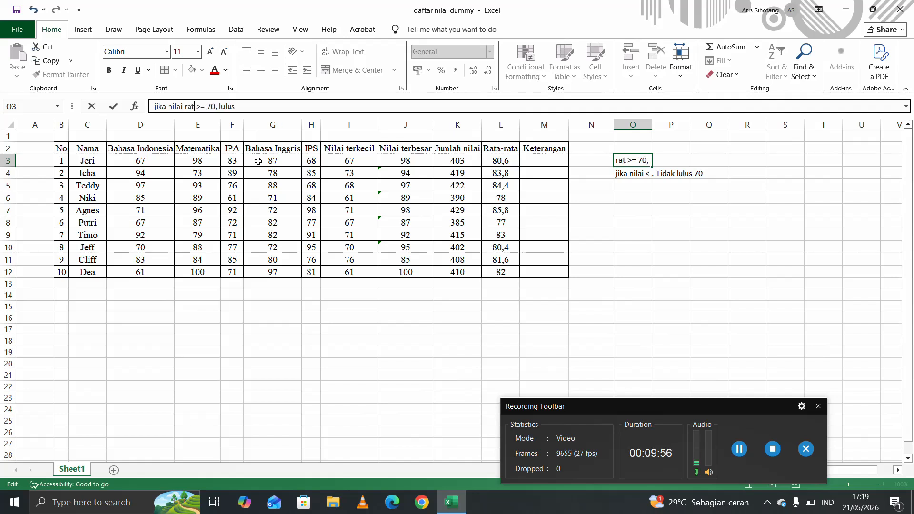
{"action": "type", "text": "-rata"}
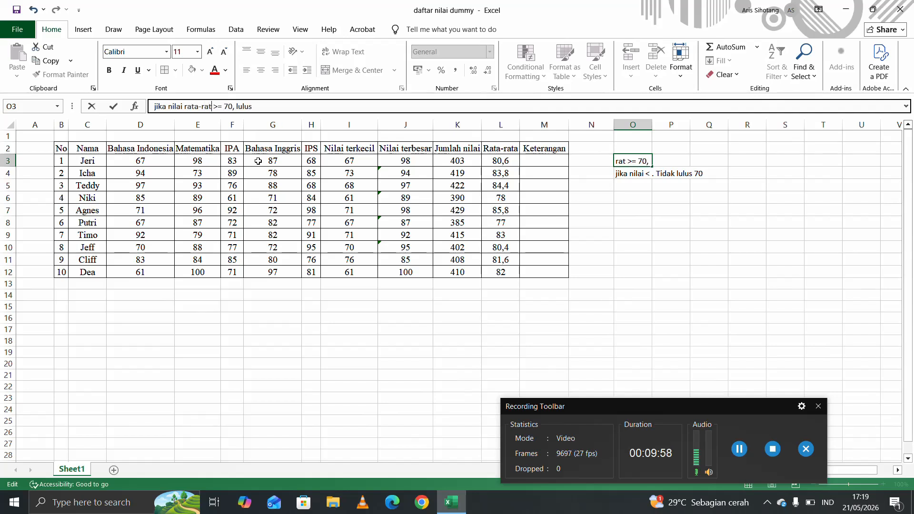
{"action": "key", "text": "Return"}
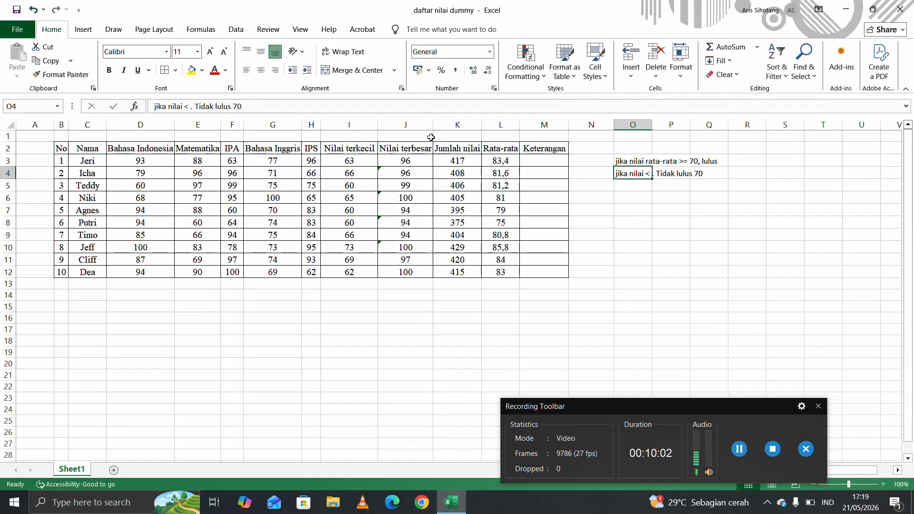
- Correct the O4 note to read "jika nilai rata-rata < 70 Tidak lulus", dropping the stray period and trailing 70
{"action": "left_click", "coordinate": [190, 109]}
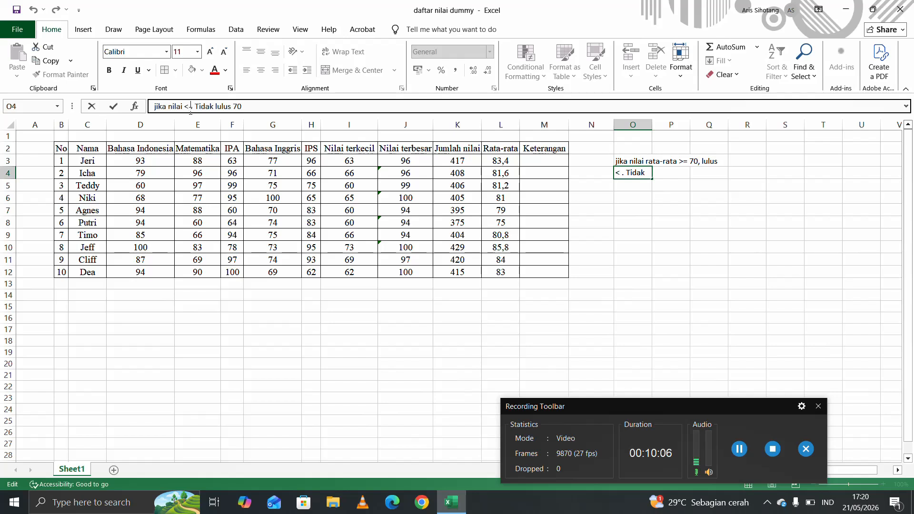
{"action": "key", "text": "BackSpace"}
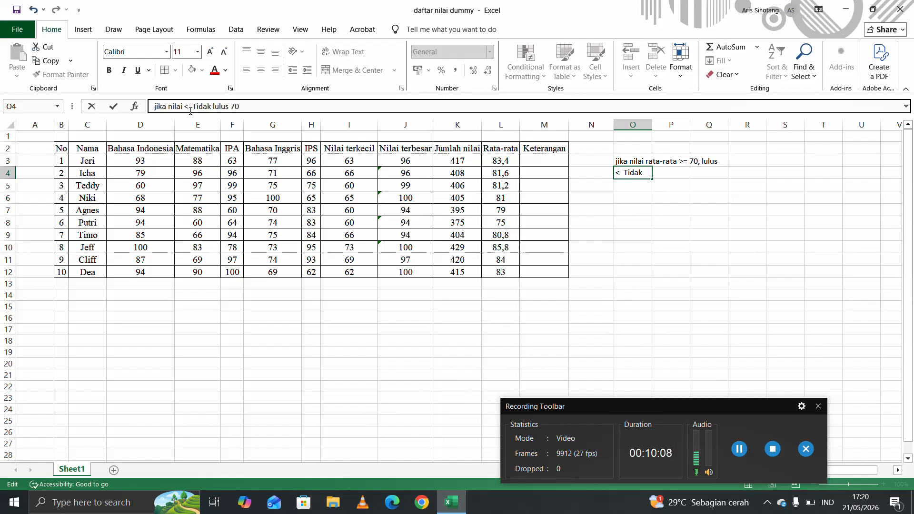
{"action": "type", "text": "70"}
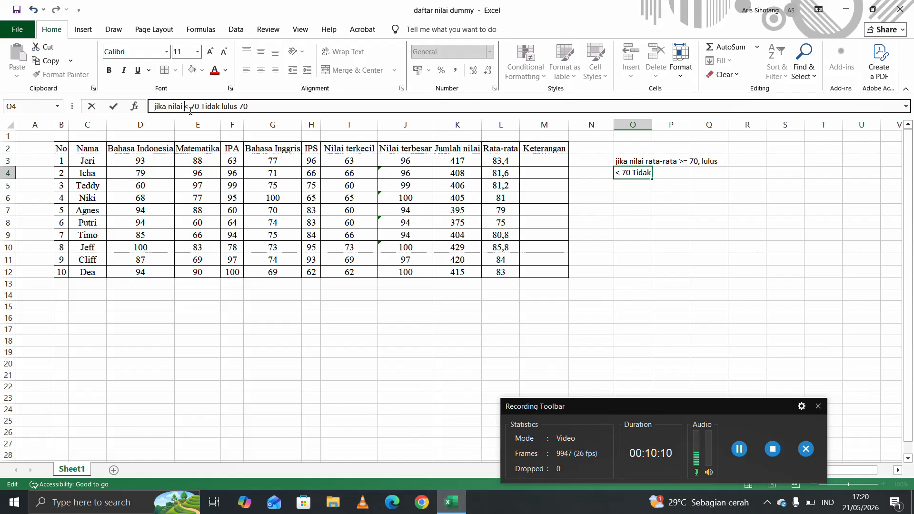
{"action": "key", "text": "Left"}
{"action": "key", "text": "Left"}
{"action": "key", "text": "Left"}
{"action": "key", "text": "Left"}
{"action": "type", "text": "r"}
{"action": "type", "text": "-rata"}
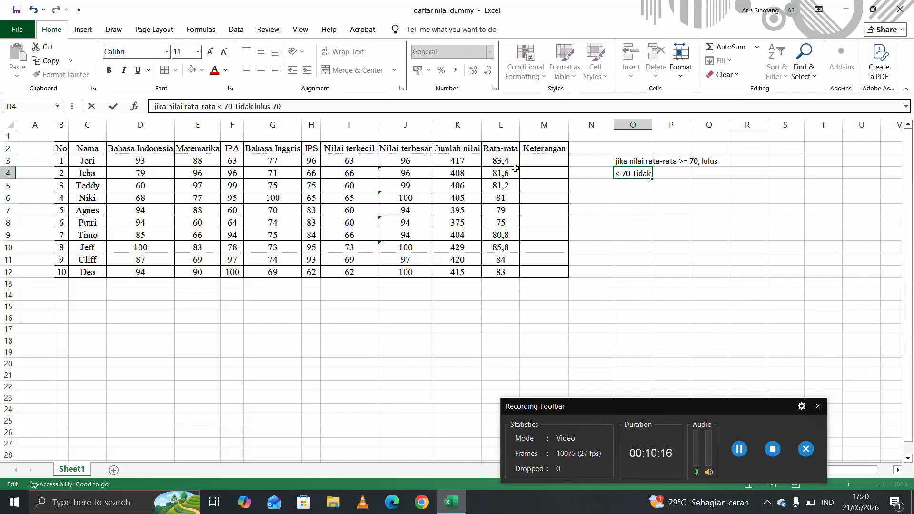
{"action": "left_click", "coordinate": [357, 108]}
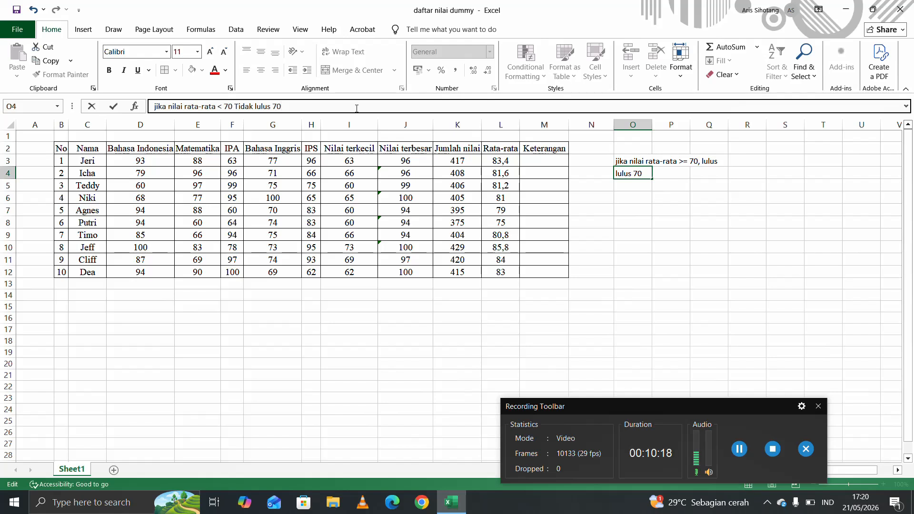
{"action": "key", "text": "BackSpace"}
{"action": "key", "text": "BackSpace"}
{"action": "key", "text": "Return"}
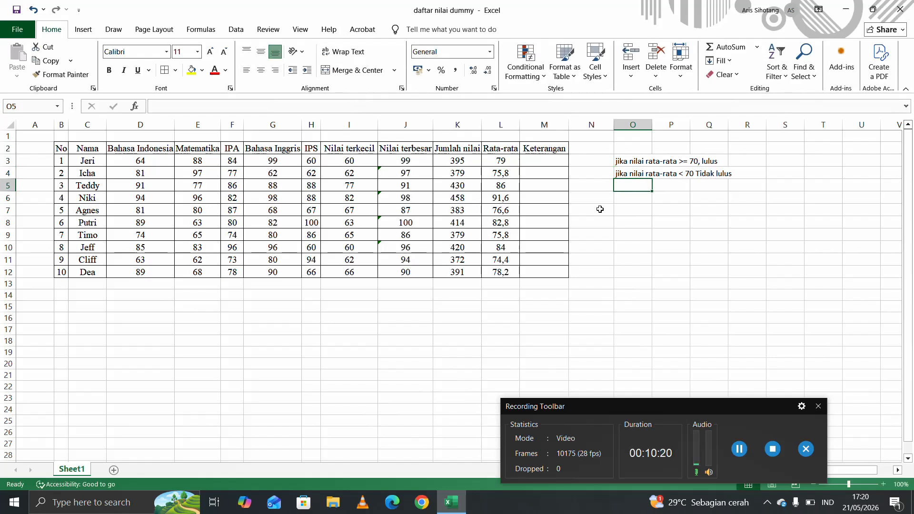
- Capitalize the last word of the O3 note so it reads "jika nilai rata-rata >= 70, Lulus"
{"action": "left_click", "coordinate": [701, 161]}
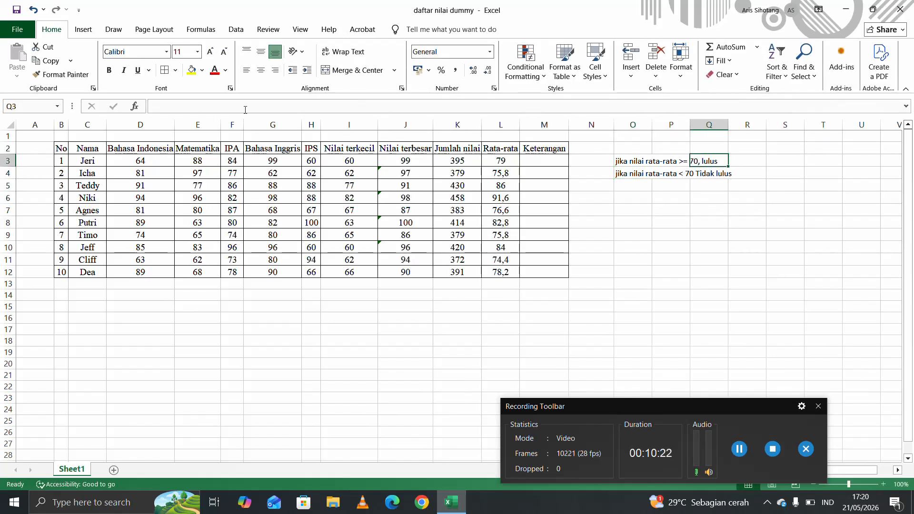
{"action": "left_click", "coordinate": [638, 162]}
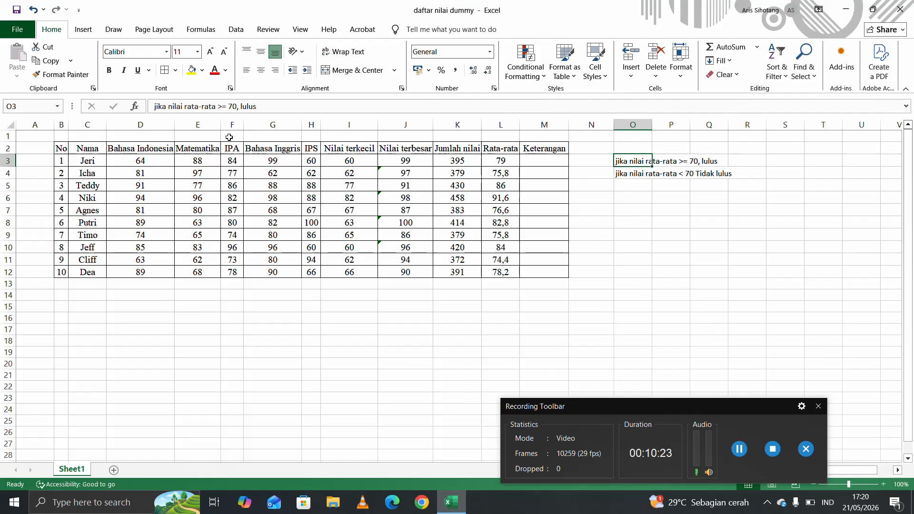
{"action": "left_click", "coordinate": [243, 107]}
{"action": "key", "text": "BackSpace"}
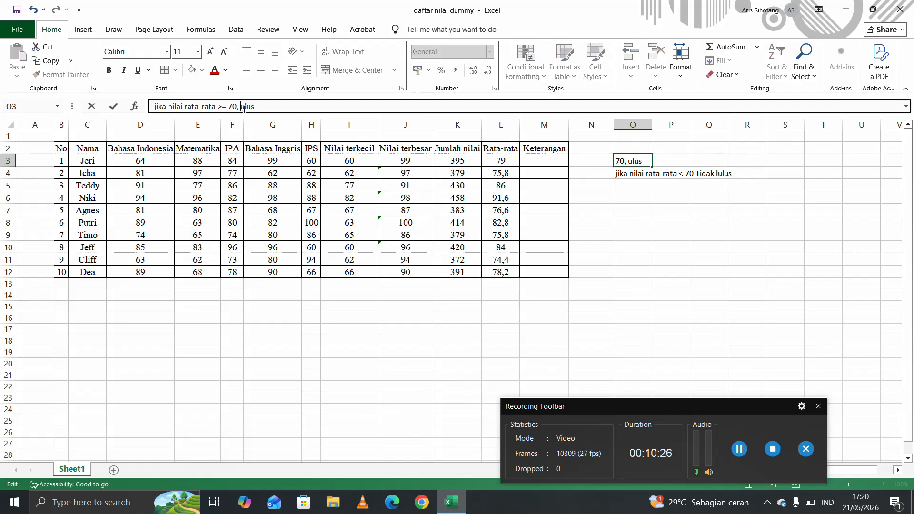
{"action": "type", "text": "L"}
{"action": "key", "text": "Return"}
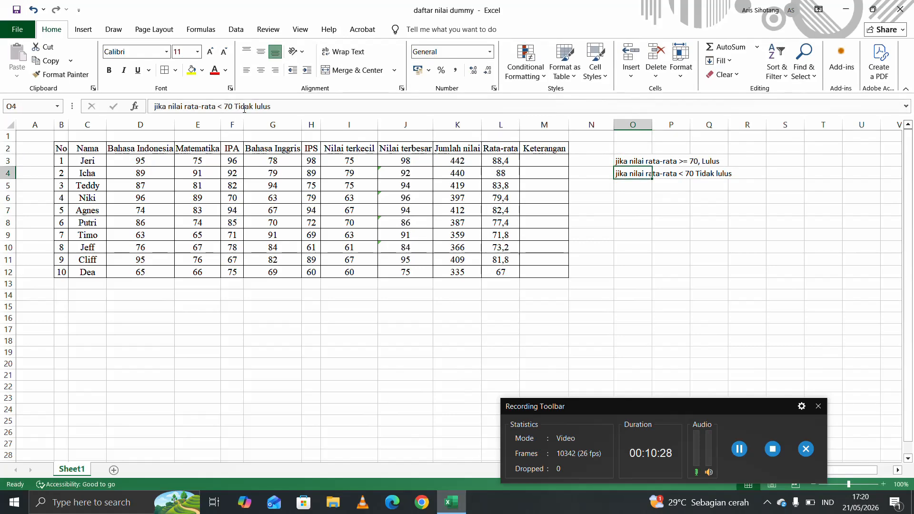
{"action": "left_click", "coordinate": [662, 223]}
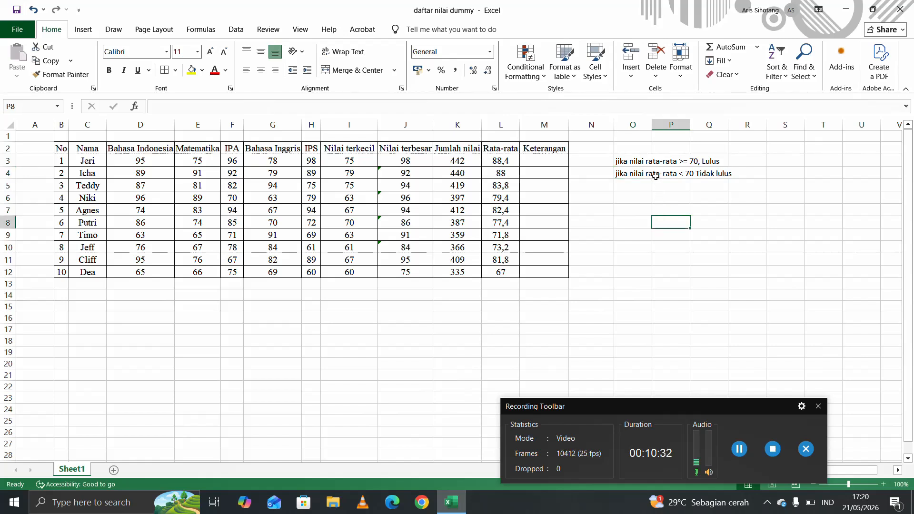
- Enter the formula =IF(L3<70;"Tidak lulus";"lulus") in M3 of the Keterangan column, accepting the automatic correction of the closing characters
{"action": "left_click", "coordinate": [547, 161]}
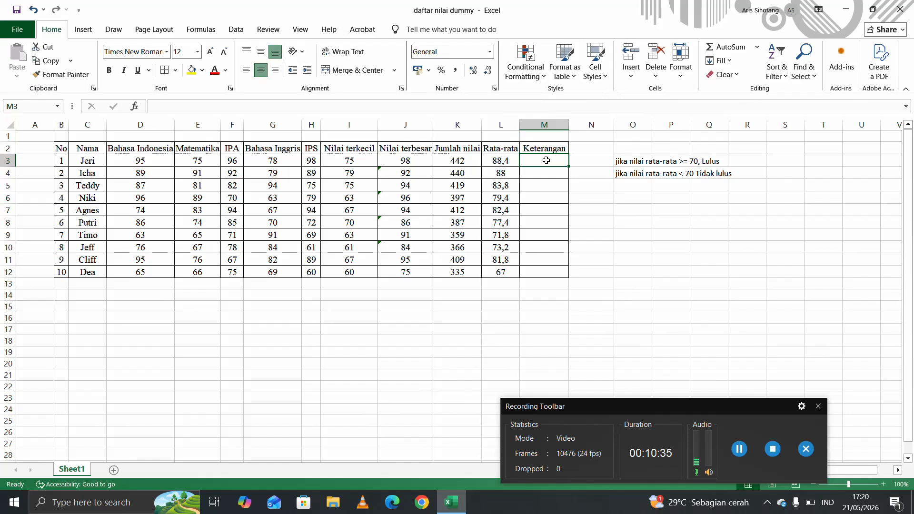
{"action": "type", "text": "="}
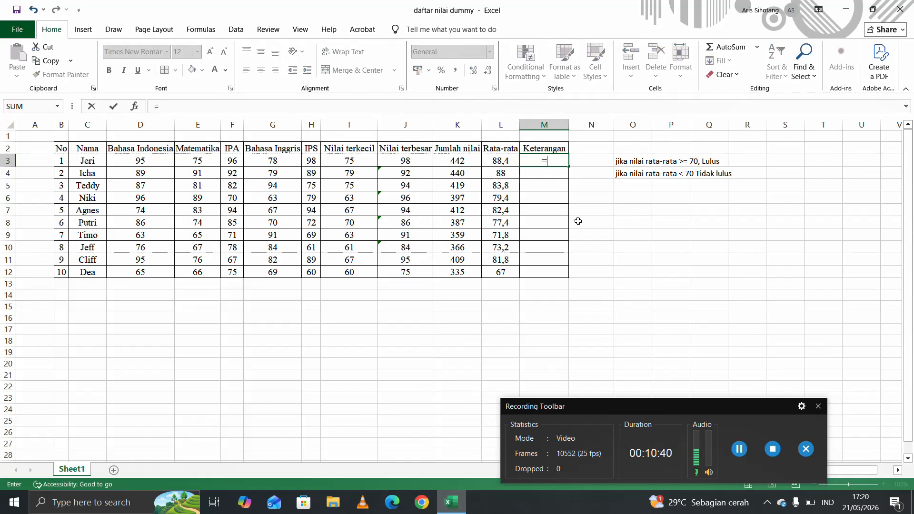
{"action": "type", "text": "if"}
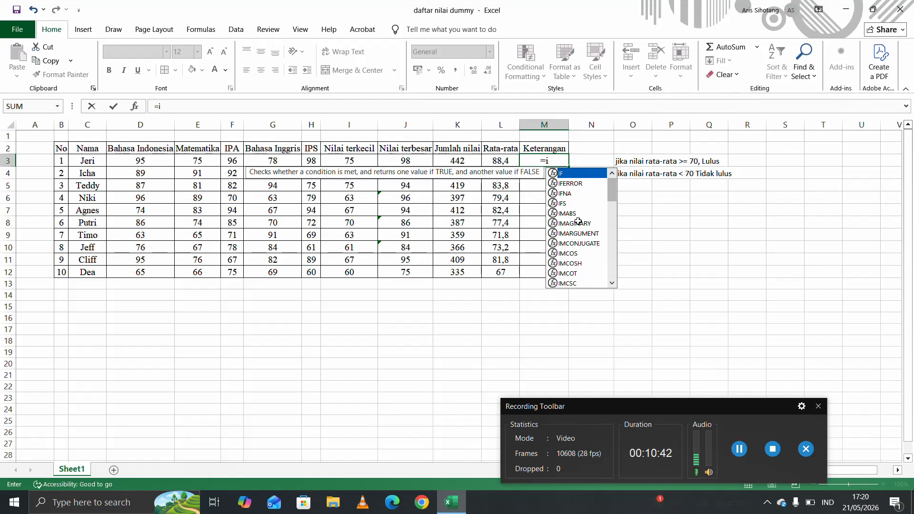
{"action": "double_click", "coordinate": [563, 174]}
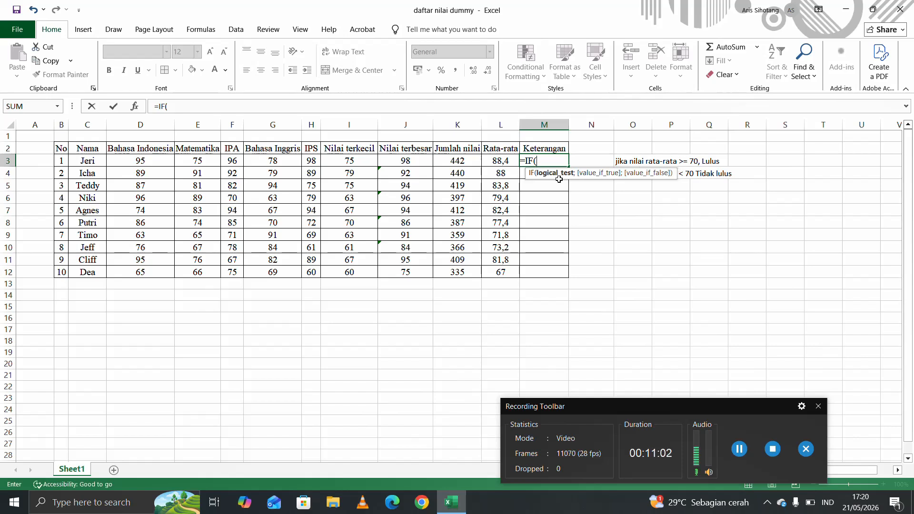
{"action": "left_click", "coordinate": [500, 162]}
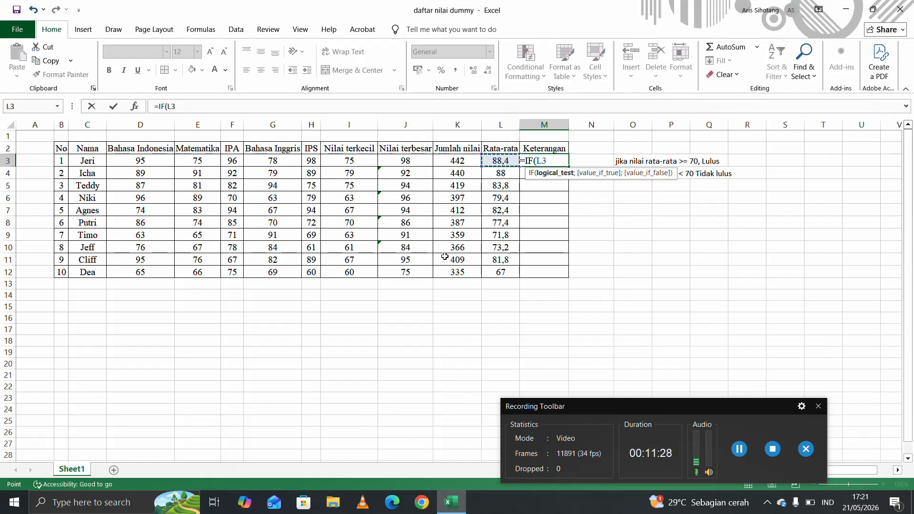
{"action": "type", "text": "<70"}
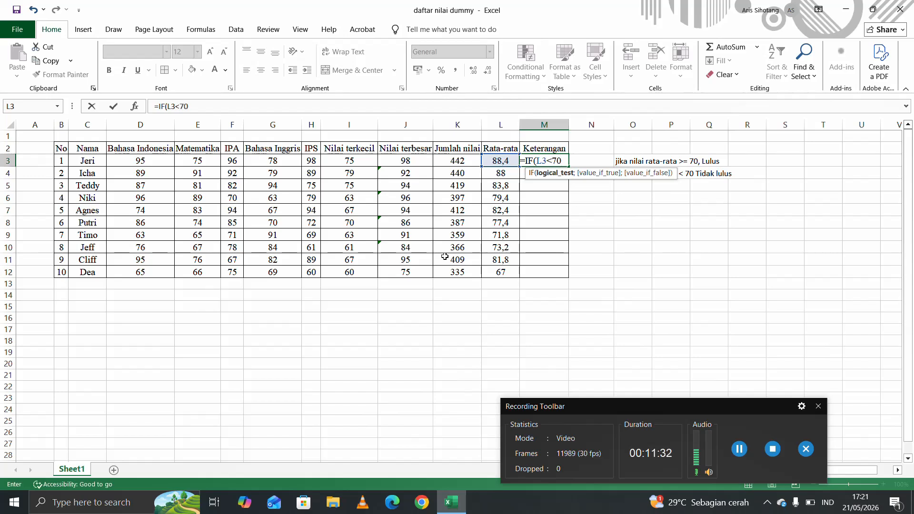
{"action": "type", "text": ";"}
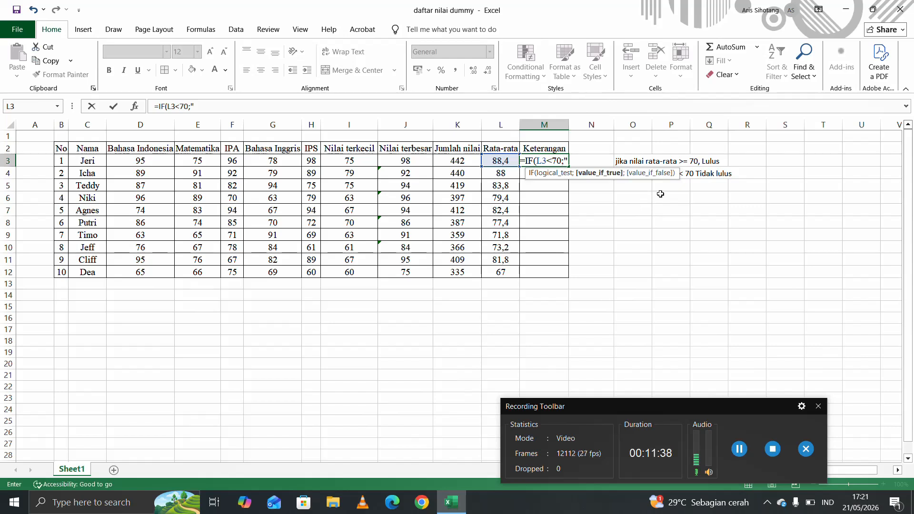
{"action": "type", "text": "T"}
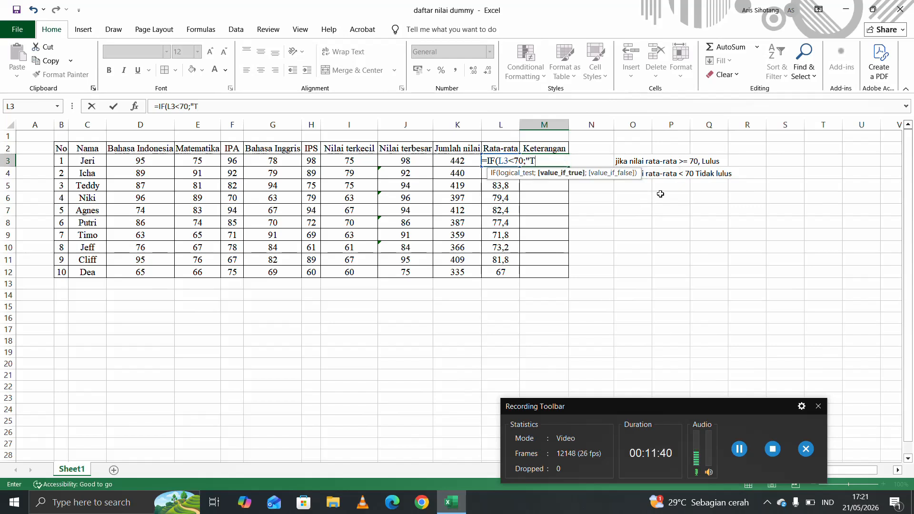
{"action": "type", "text": "idak lulus"}
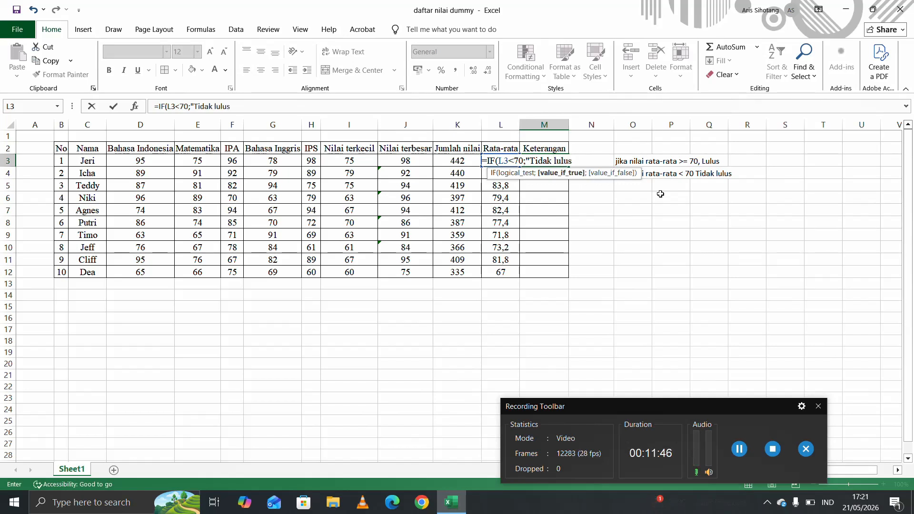
{"action": "type", "text": "\";"}
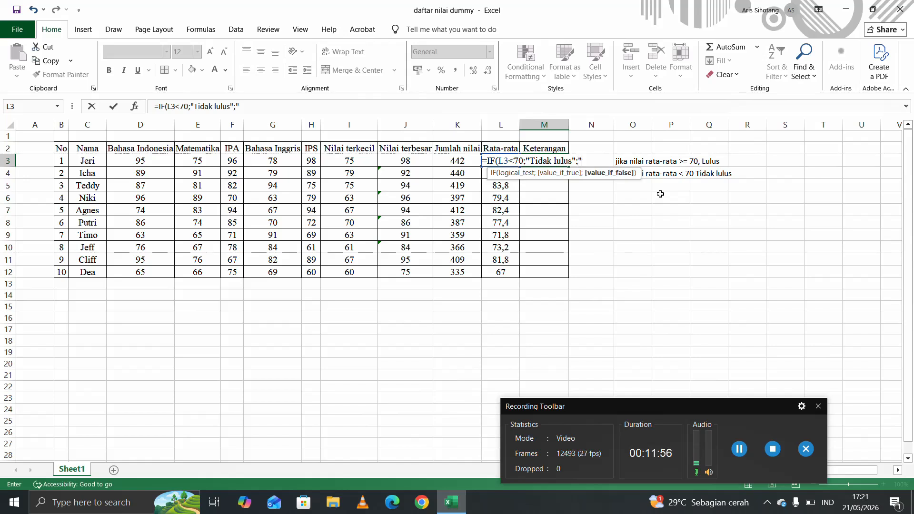
{"action": "type", "text": "lus"}
{"action": "key", "text": "Return"}
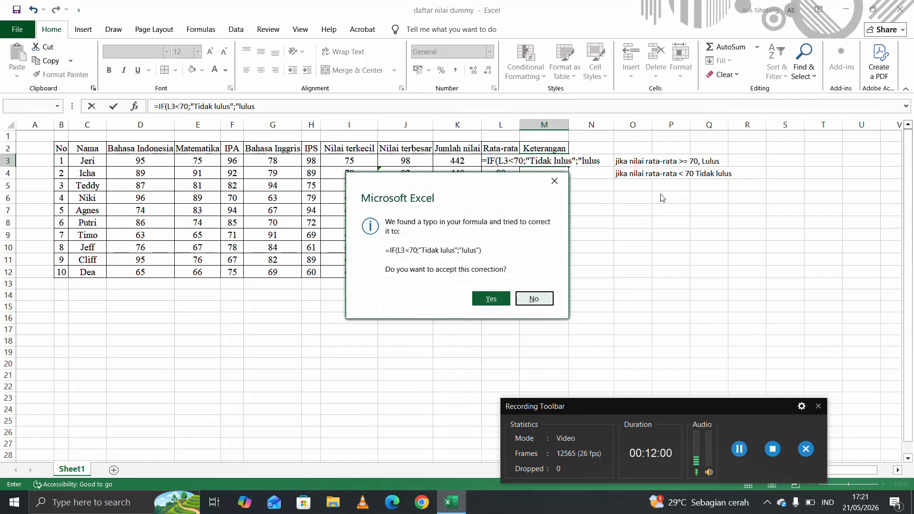
{"action": "left_click", "coordinate": [496, 299]}
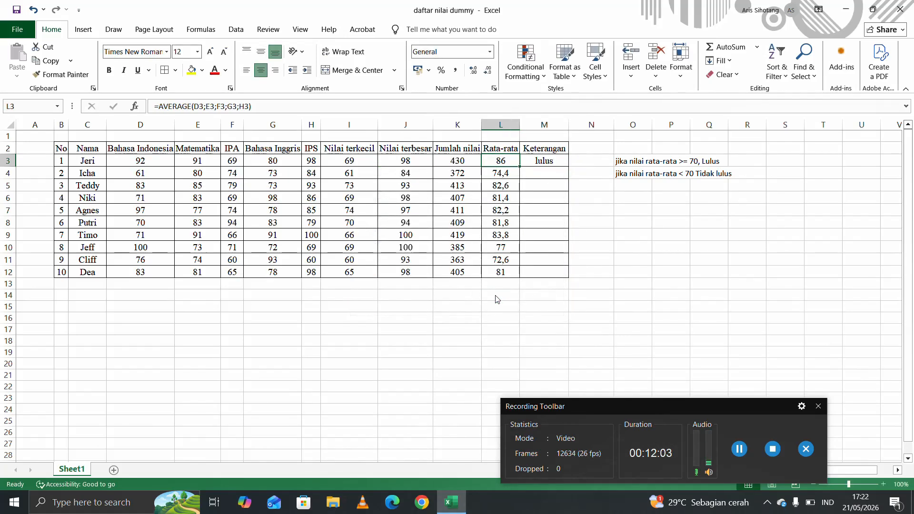
- Capitalize the false result in the M3 formula so it returns "Lulus"
{"action": "left_click", "coordinate": [549, 163]}
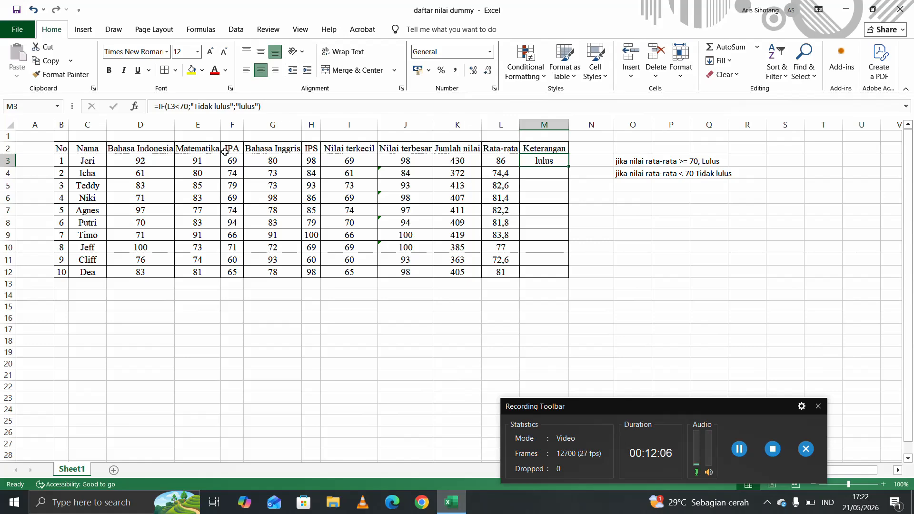
{"action": "left_click", "coordinate": [241, 106]}
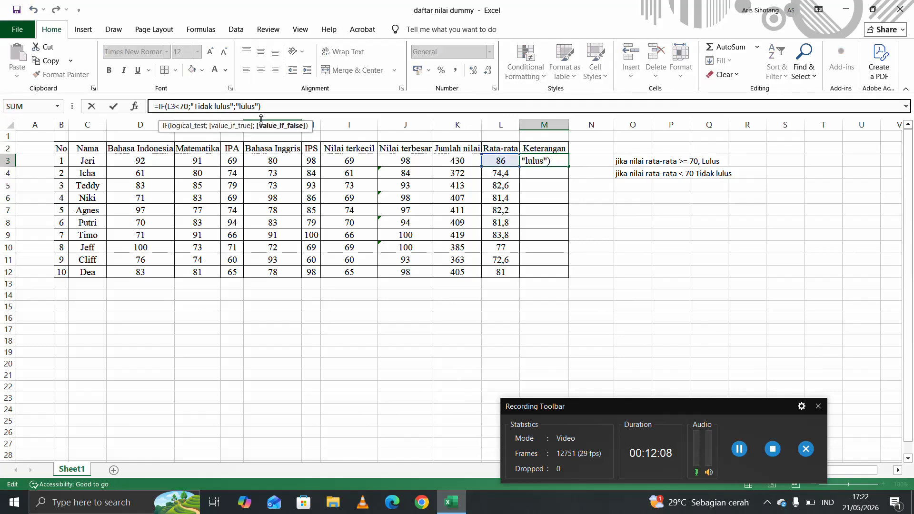
{"action": "key", "text": "BackSpace"}
{"action": "type", "text": "L"}
{"action": "key", "text": "Return"}
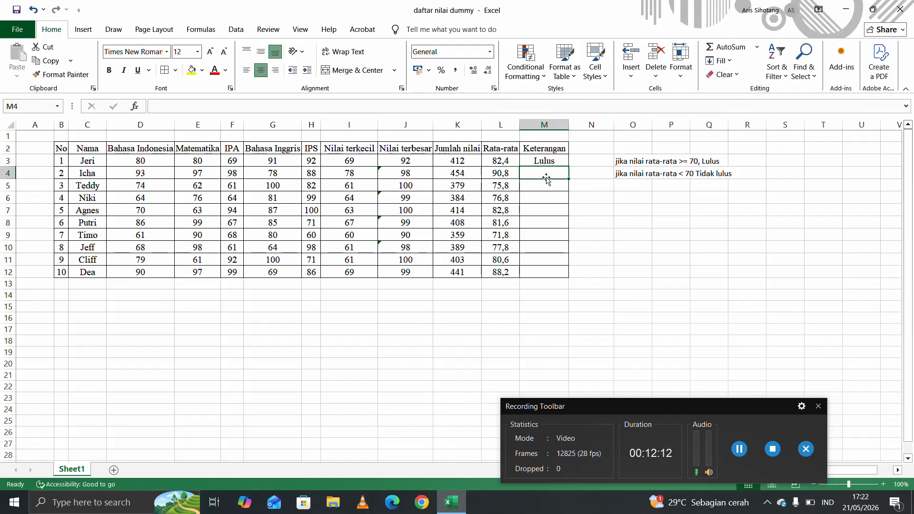
- Enter an IF formula in M4 that tests L4<70 with an empty text as its true result
{"action": "left_click", "coordinate": [542, 160]}
{"action": "left_click", "coordinate": [545, 169]}
{"action": "type", "text": "="}
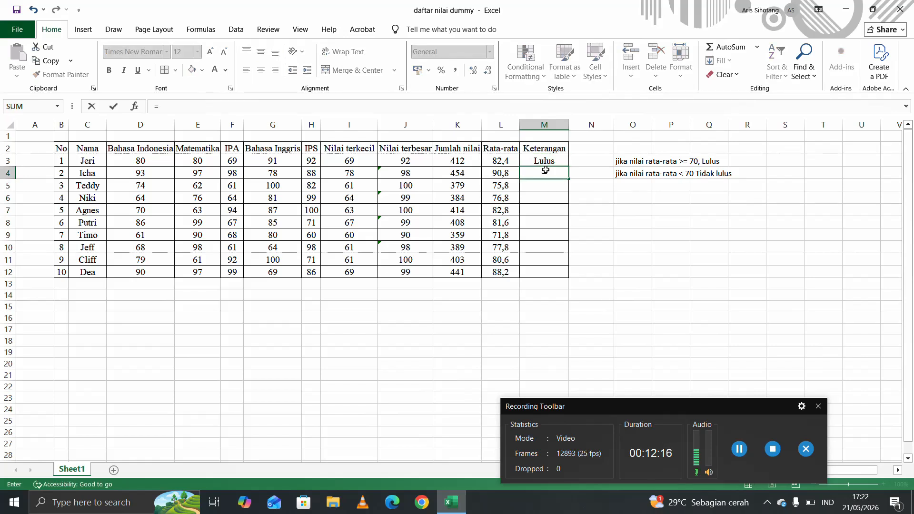
{"action": "type", "text": "if"}
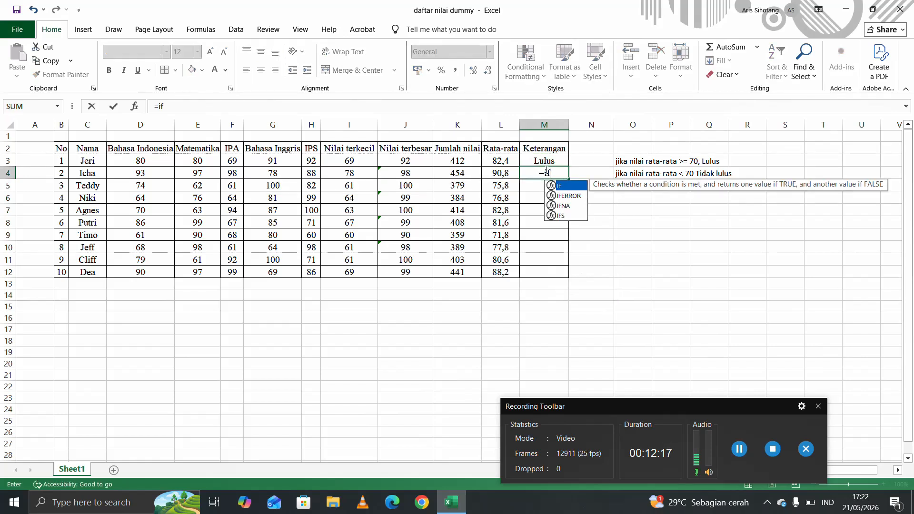
{"action": "double_click", "coordinate": [574, 186]}
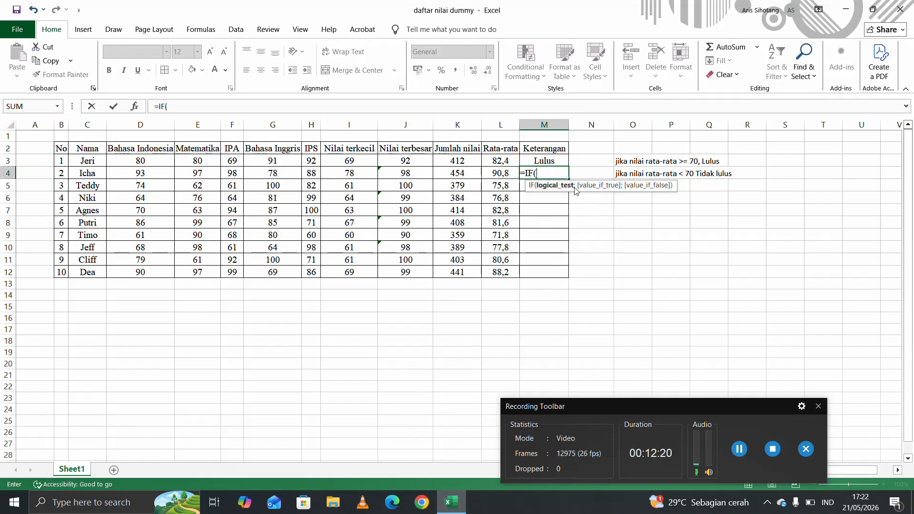
{"action": "left_click", "coordinate": [500, 174]}
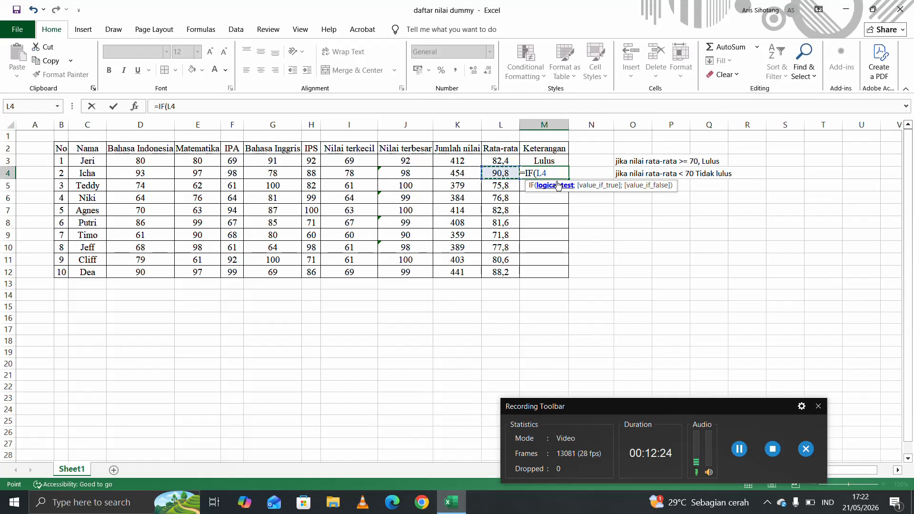
{"action": "type", "text": "<70"}
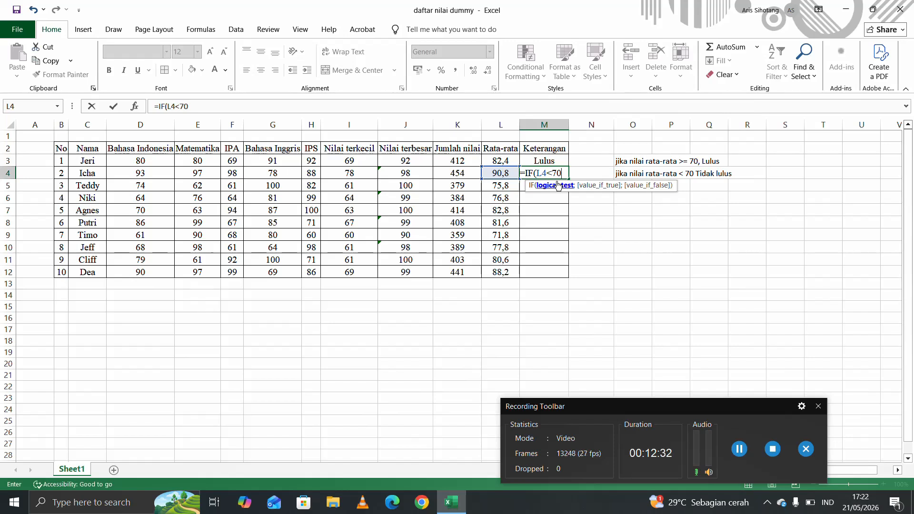
{"action": "type", "text": ";"}
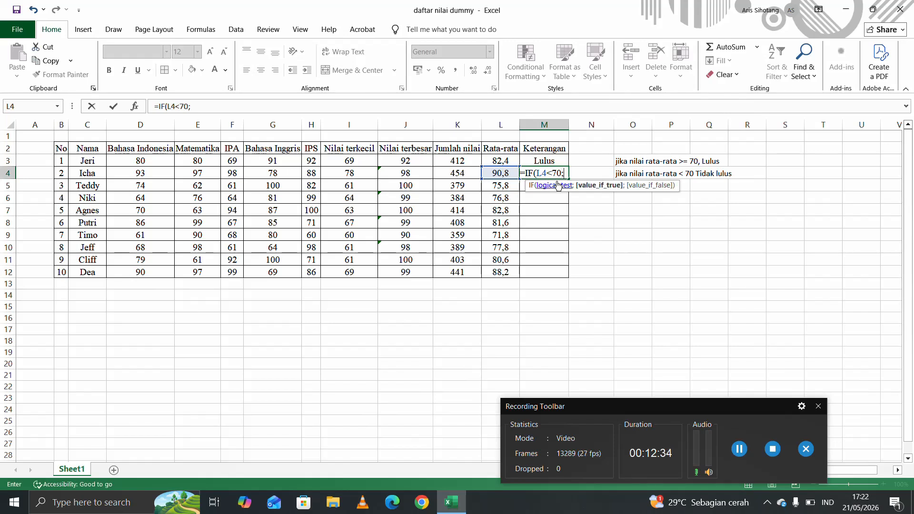
{"action": "type", "text": "\"\""}
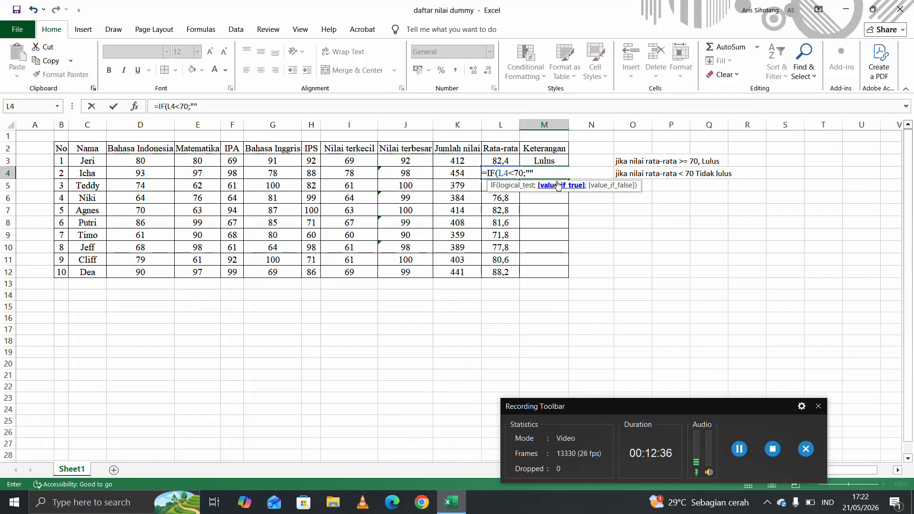
{"action": "key", "text": "Return"}
- Complete the M4 formula as =IF(L4<70;"Tidak lulus";"Lulus"), replacing the empty true result
{"action": "left_click", "coordinate": [547, 175]}
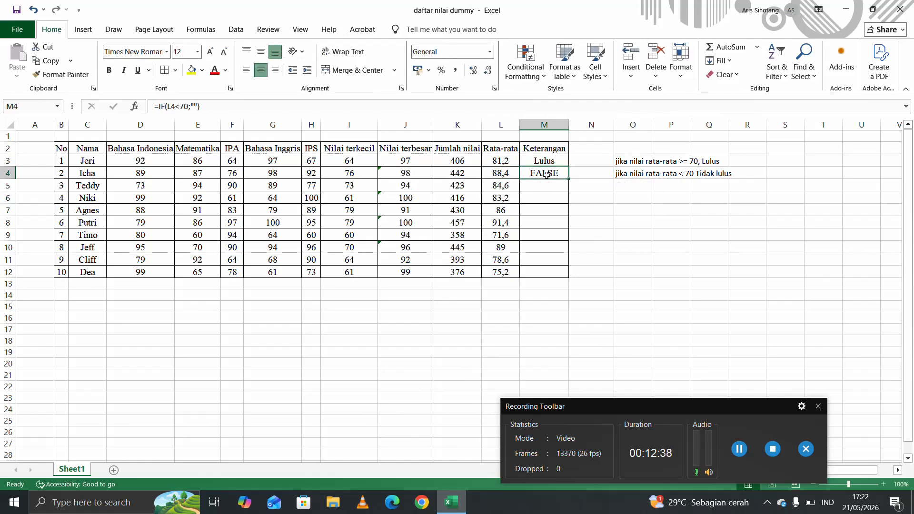
{"action": "left_click", "coordinate": [194, 107]}
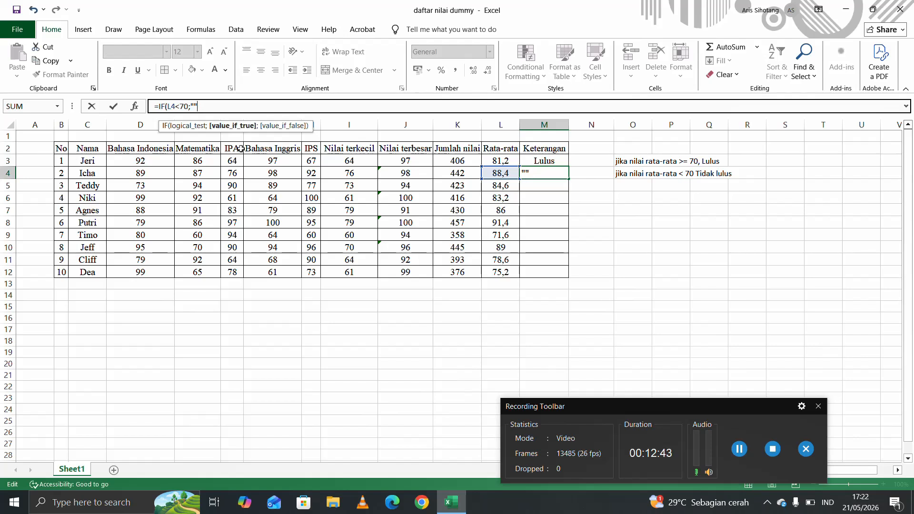
{"action": "key", "text": "BackSpace"}
{"action": "key", "text": "BackSpace"}
{"action": "key", "text": "BackSpace"}
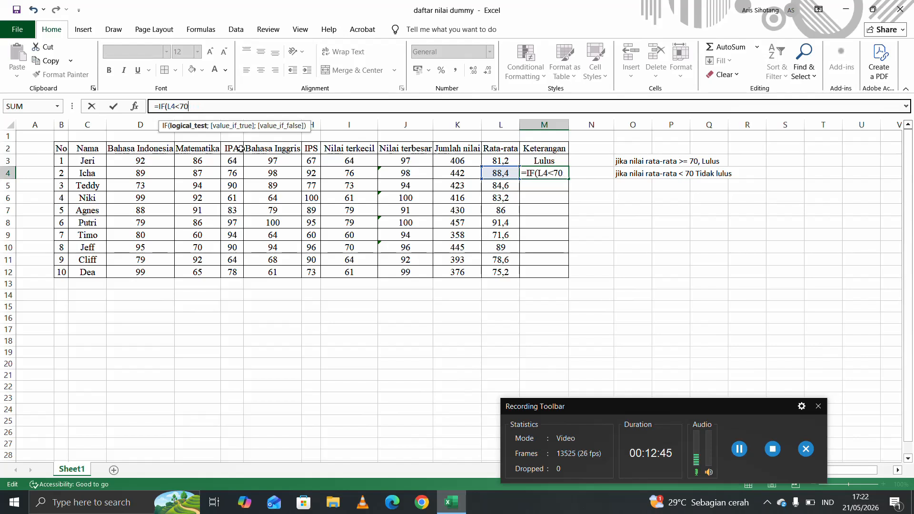
{"action": "type", "text": ";\""}
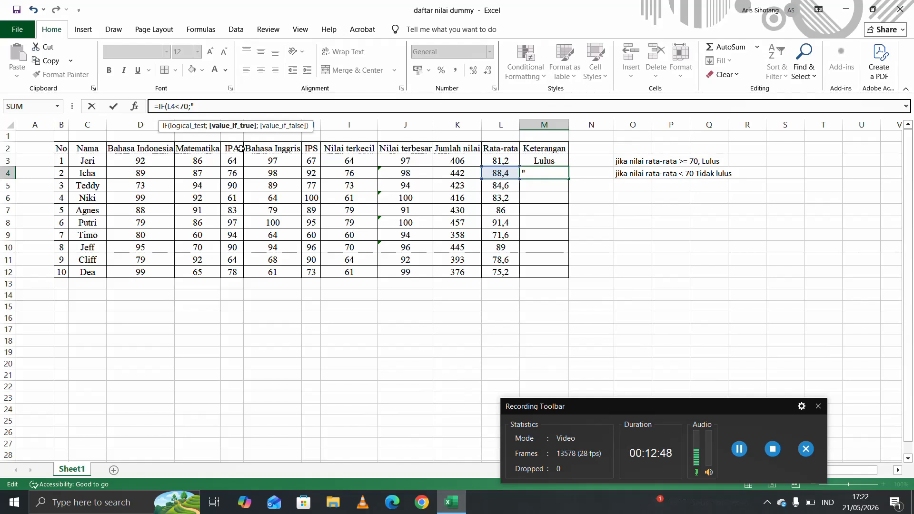
{"action": "type", "text": "Tidak lulus\""}
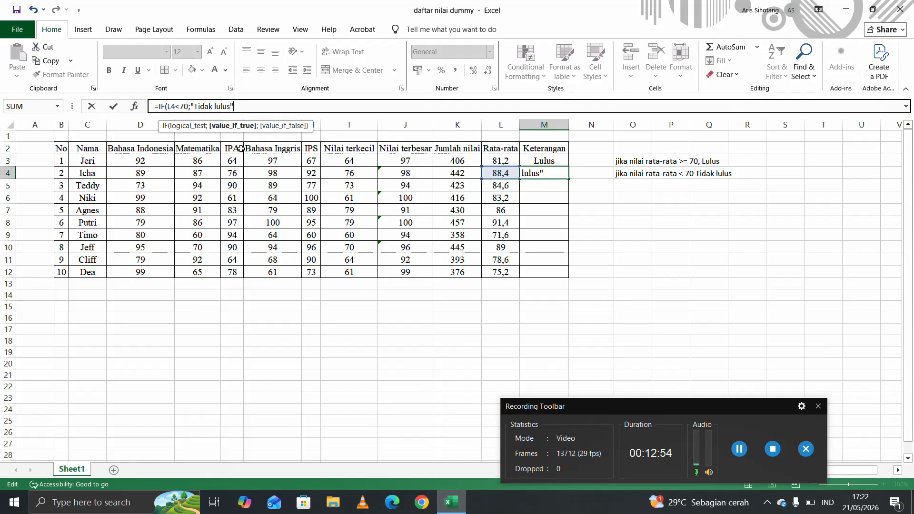
{"action": "type", "text": ";"}
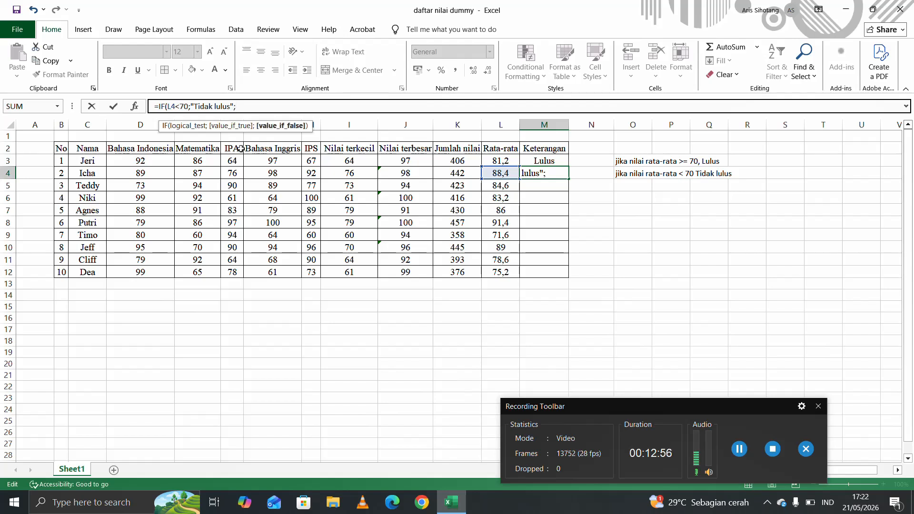
{"action": "type", "text": "\"Lulus"}
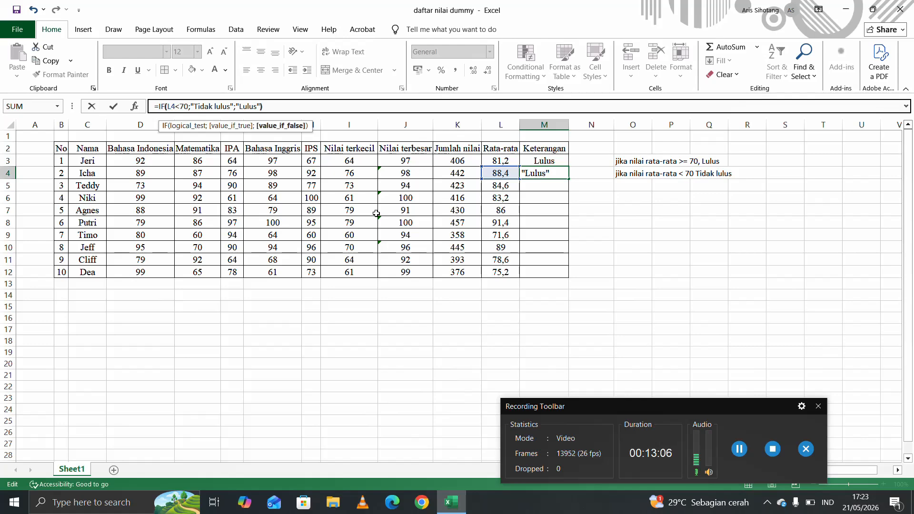
{"action": "type", "text": ")"}
{"action": "key", "text": "Return"}
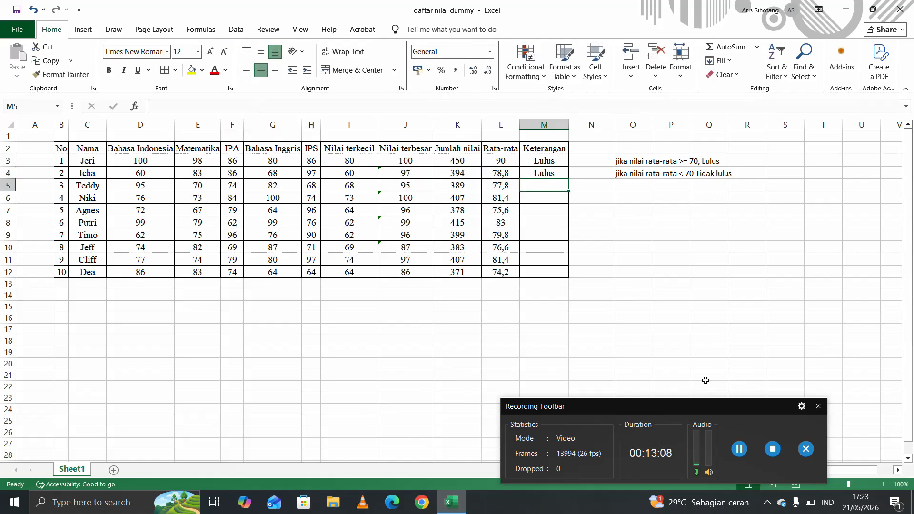
- Fill the IF formula from M3 down through M12 to complete the Keterangan column
{"action": "left_click", "coordinate": [544, 160]}
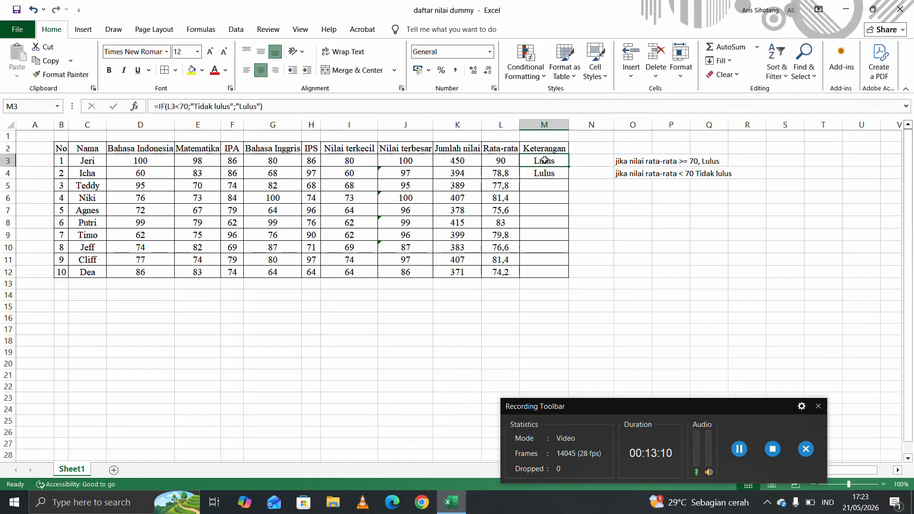
{"action": "double_click", "coordinate": [545, 161]}
{"action": "key", "text": "Return"}
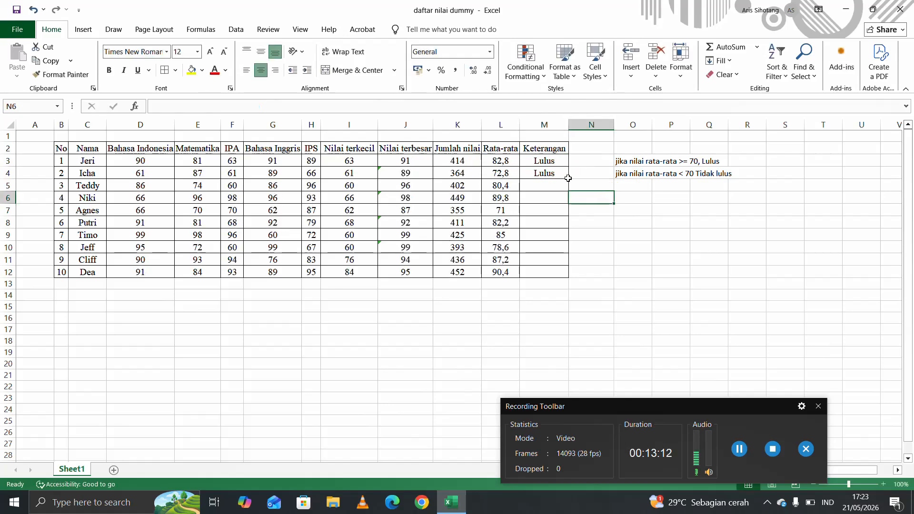
{"action": "left_click_drag", "start_coordinate": [550, 163], "coordinate": [563, 281]}
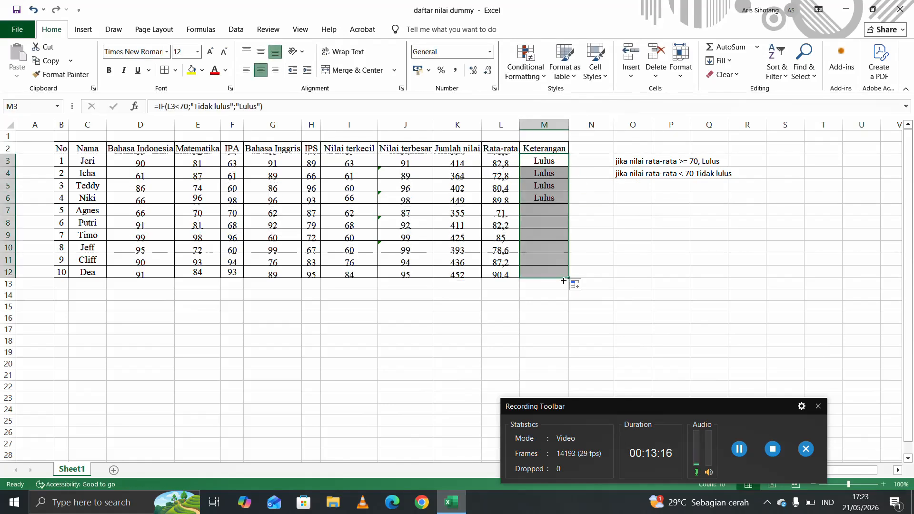
{"action": "left_click", "coordinate": [627, 277]}
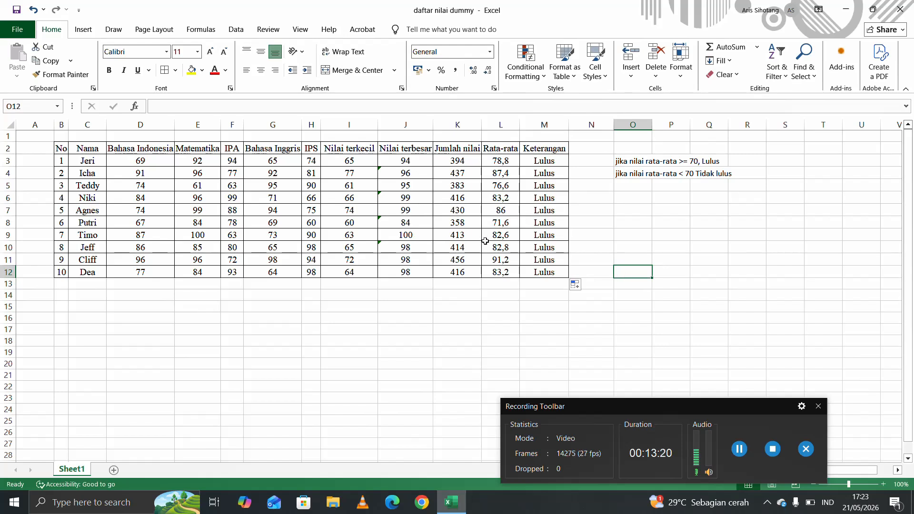
- Replace the random-number formula in F8, the IPA score of student number 6, with the fixed value 60
{"action": "left_click", "coordinate": [503, 226]}
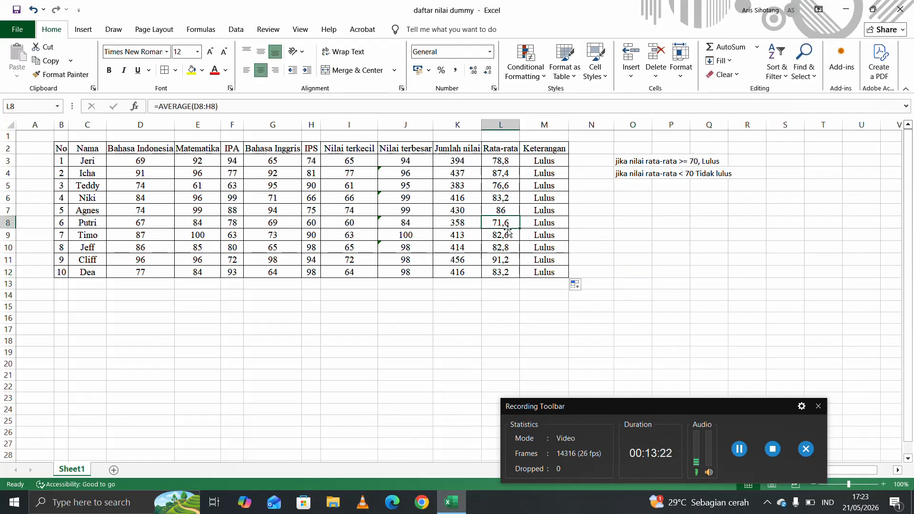
{"action": "left_click", "coordinate": [233, 225]}
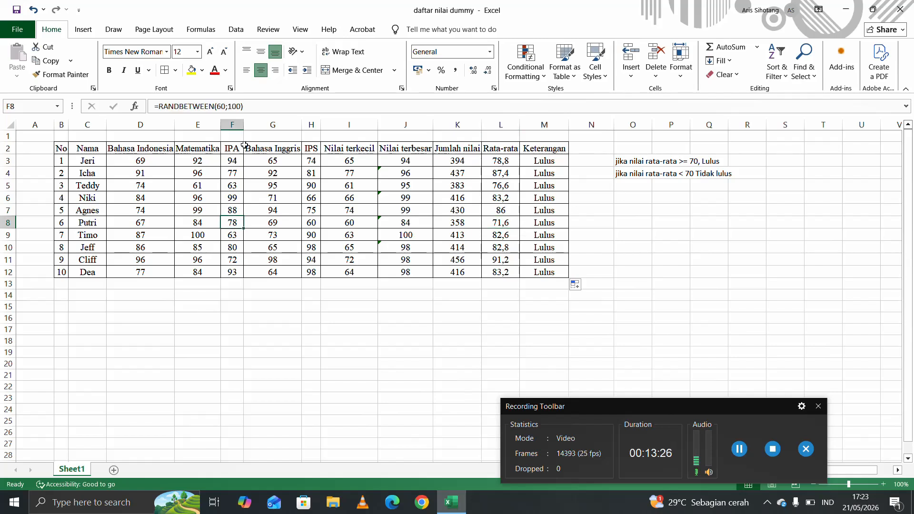
{"action": "left_click_drag", "start_coordinate": [254, 107], "coordinate": [100, 116]}
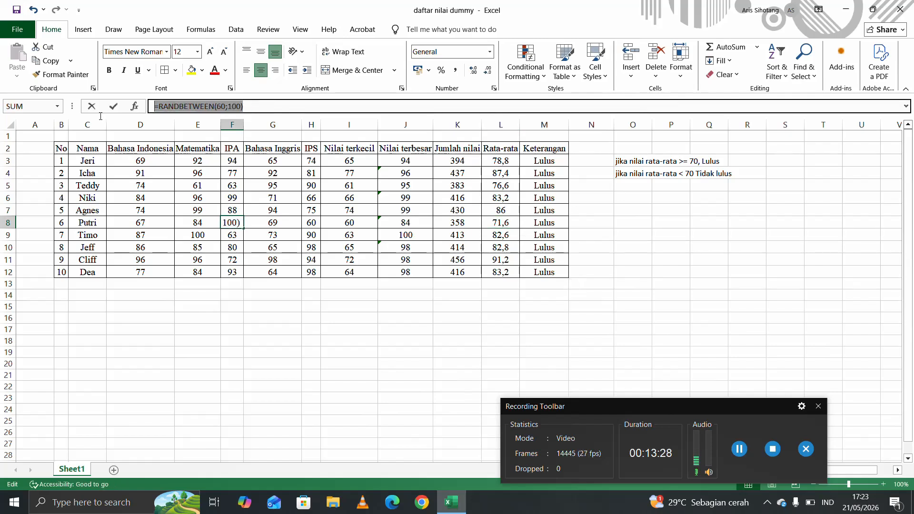
{"action": "key", "text": "F9"}
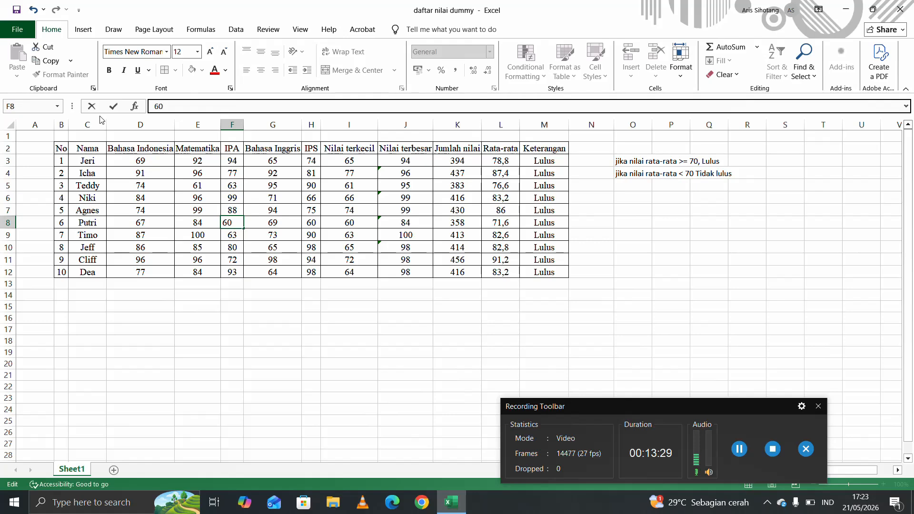
{"action": "key", "text": "Return"}
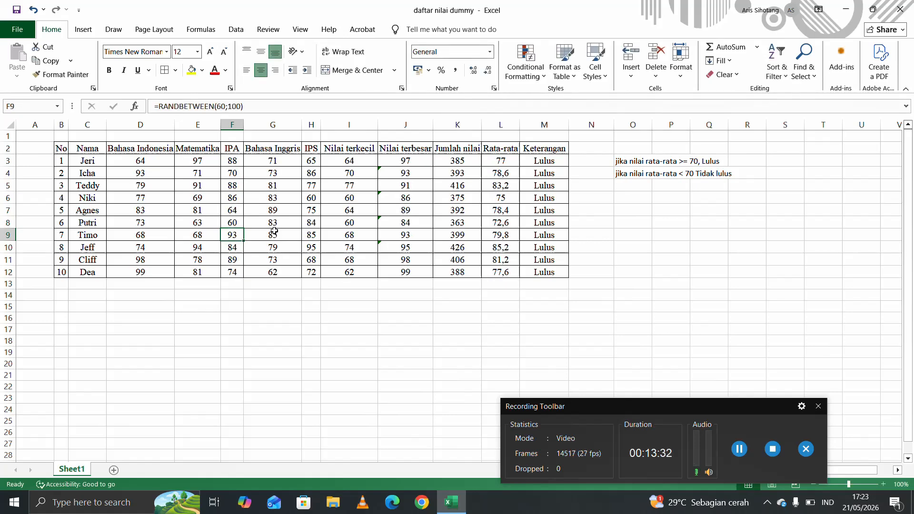
- Replace the random-number formulas in G8 and H8, Bahasa Inggris and IPS, with the fixed value 60
{"action": "left_click", "coordinate": [274, 223]}
{"action": "left_click_drag", "start_coordinate": [247, 101], "coordinate": [151, 106]}
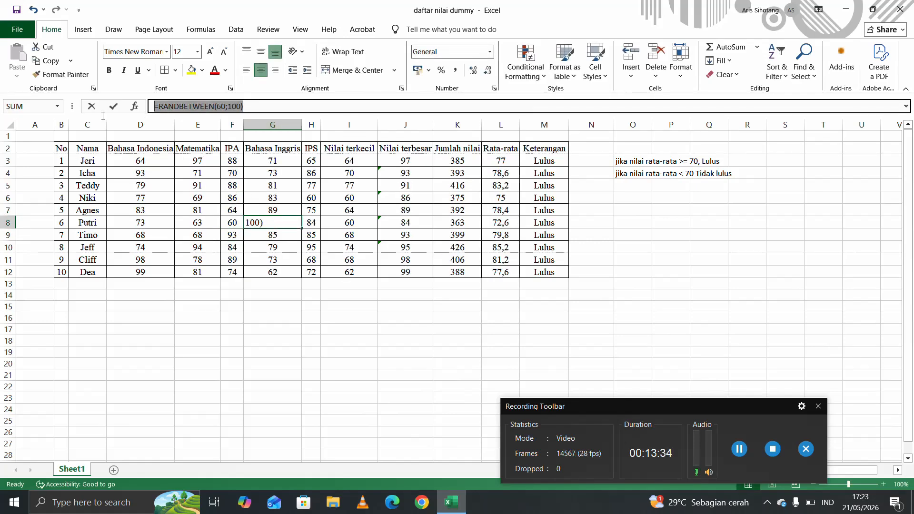
{"action": "type", "text": "60"}
{"action": "key", "text": "Return"}
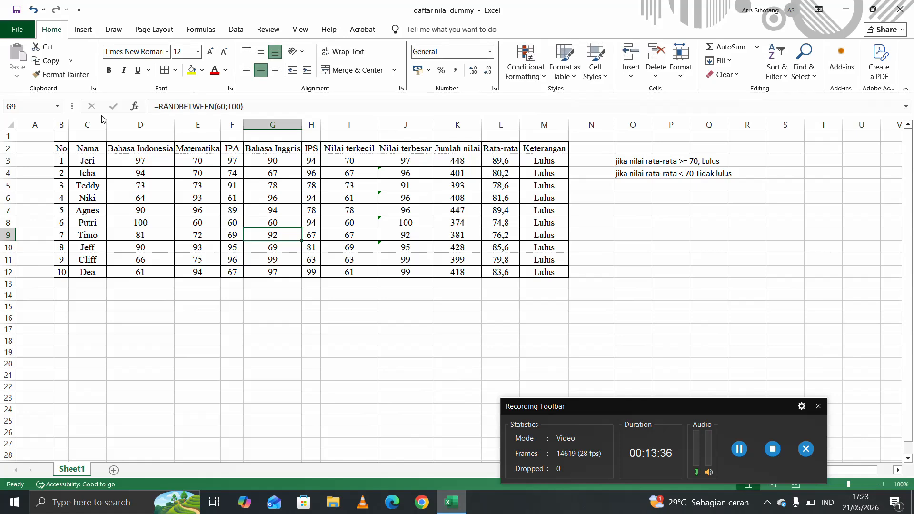
{"action": "left_click", "coordinate": [313, 224]}
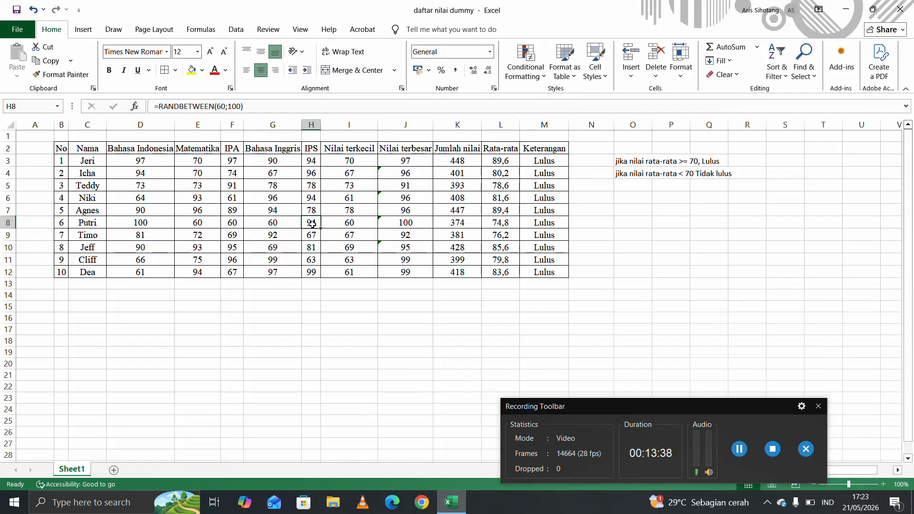
{"action": "left_click_drag", "start_coordinate": [245, 106], "coordinate": [114, 106]}
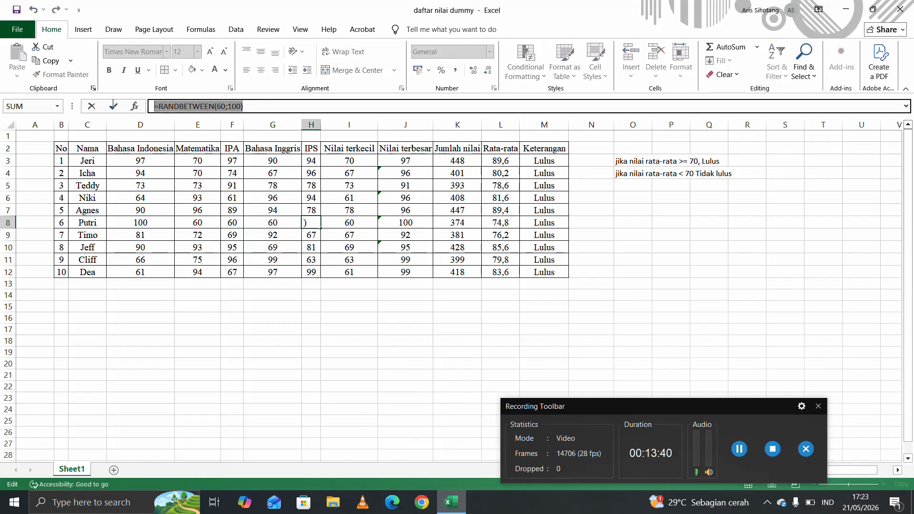
{"action": "key", "text": "Return"}
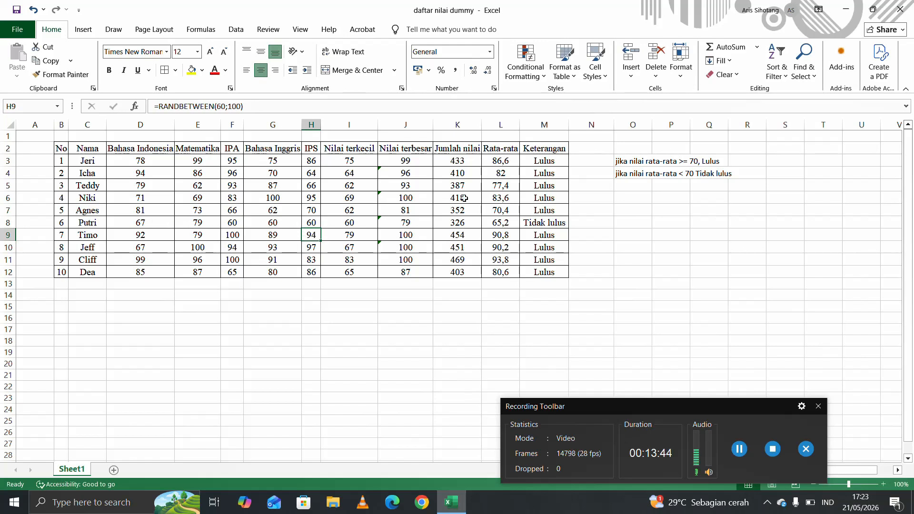
- Compare the Rata-rata and Keterangan results in row 8 with the written pass rule and the average in L3
{"action": "left_click", "coordinate": [350, 222]}
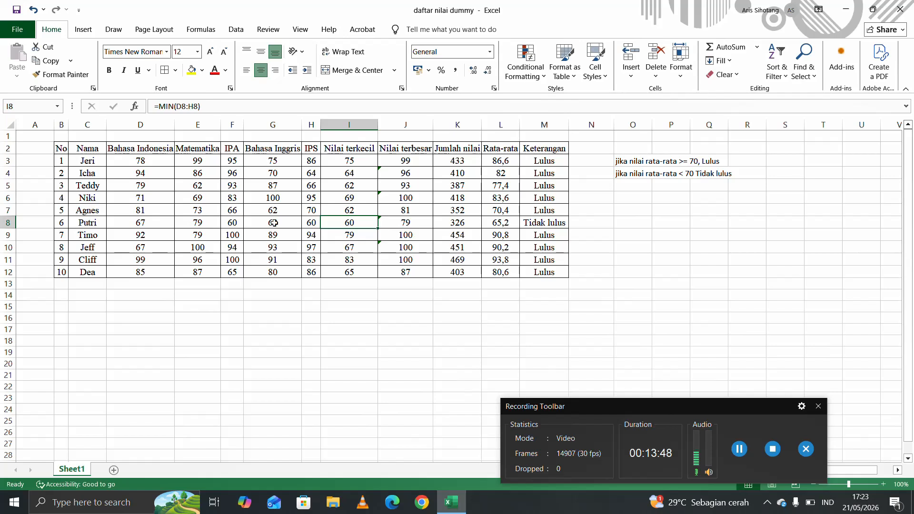
{"action": "left_click", "coordinate": [508, 223]}
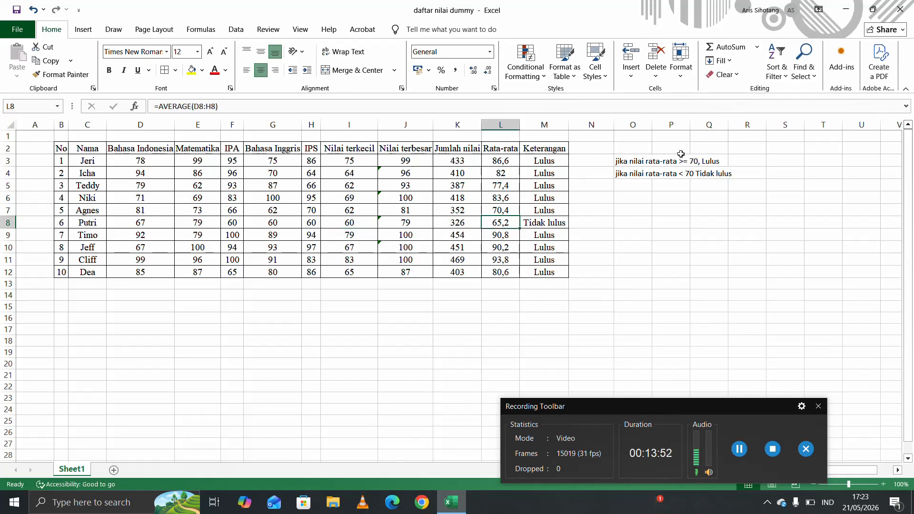
{"action": "left_click", "coordinate": [540, 226]}
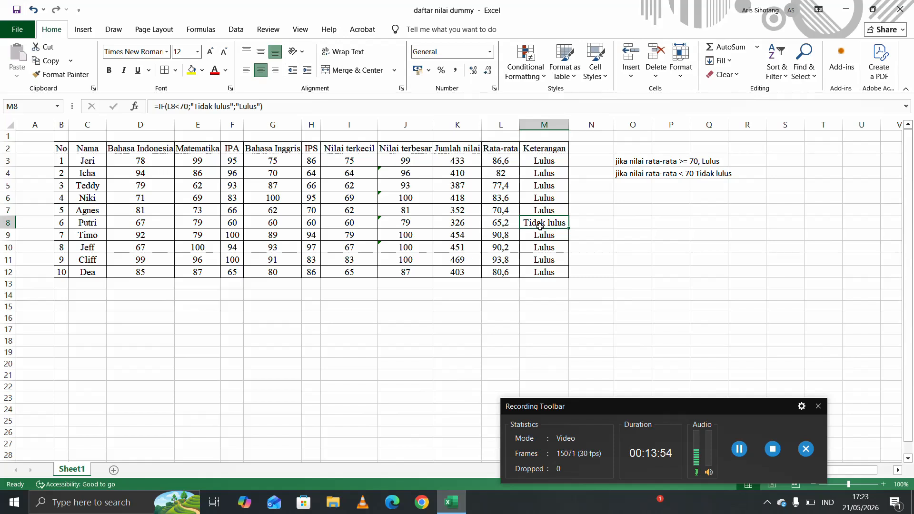
{"action": "left_click", "coordinate": [500, 226]}
{"action": "left_click", "coordinate": [503, 162]}
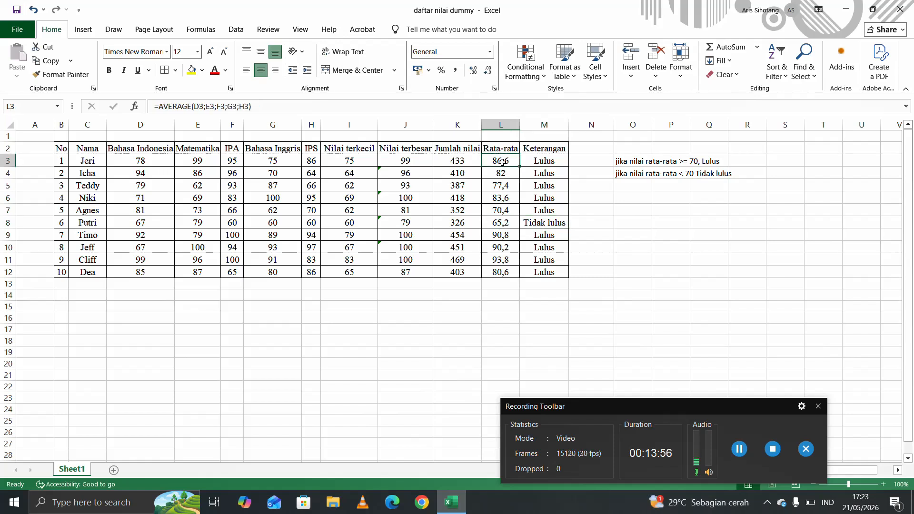
{"action": "left_click", "coordinate": [204, 302]}
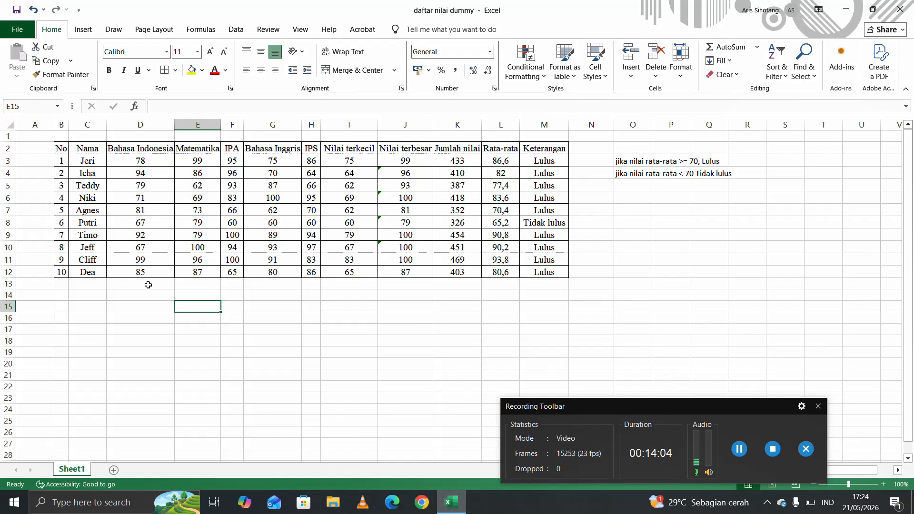
- Enter a MIN formula in D13 over D3:D12 to get the lowest Bahasa Indonesia score
{"action": "left_click", "coordinate": [146, 284]}
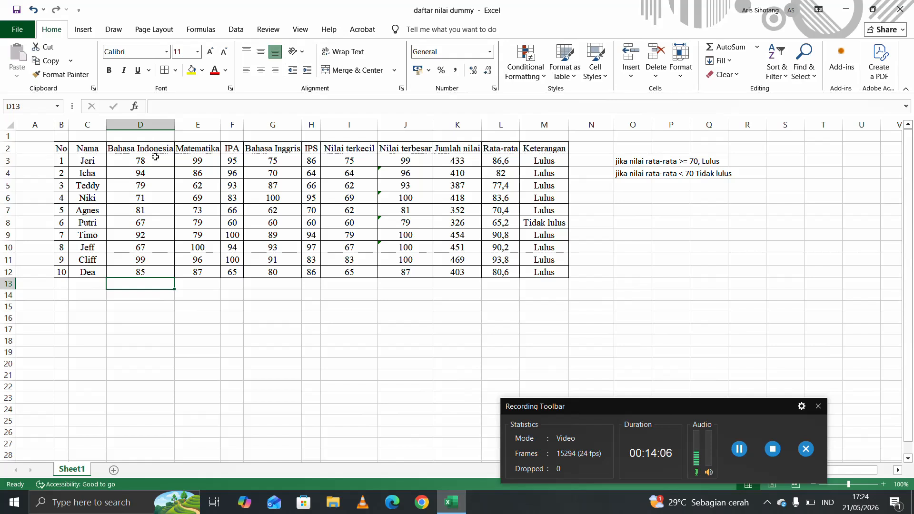
{"action": "left_click_drag", "start_coordinate": [155, 157], "coordinate": [155, 272]}
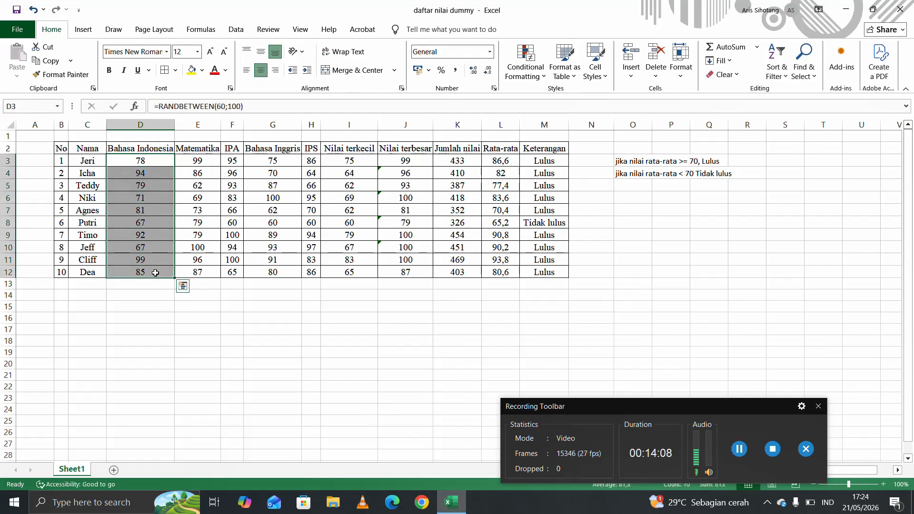
{"action": "left_click", "coordinate": [141, 284]}
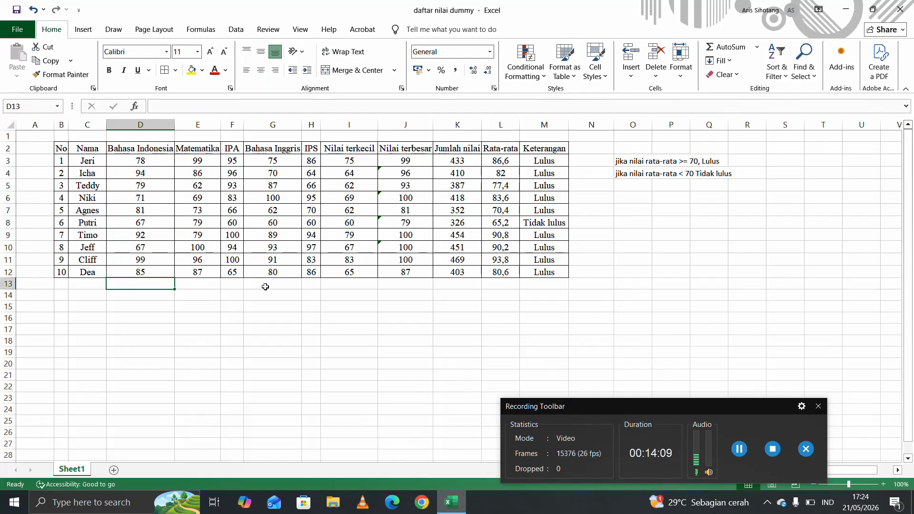
{"action": "type", "text": "="}
{"action": "key", "text": "BackSpace"}
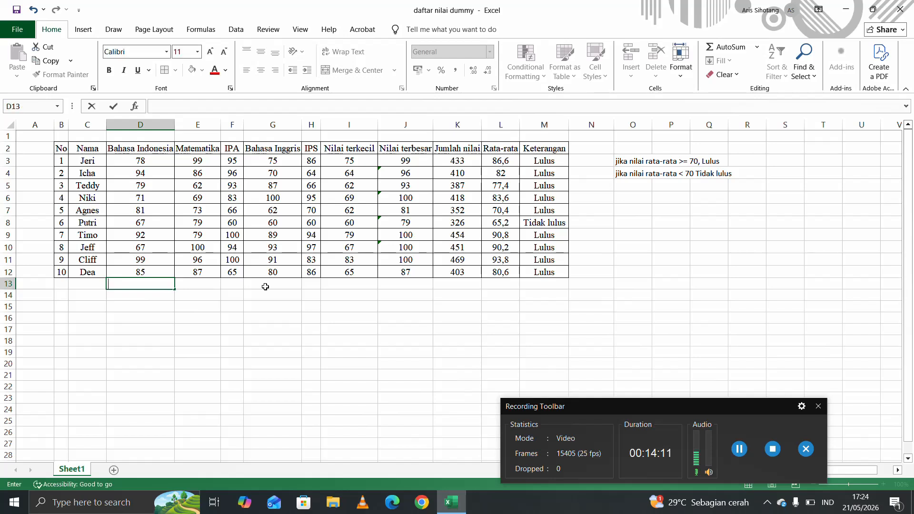
{"action": "type", "text": "=min"}
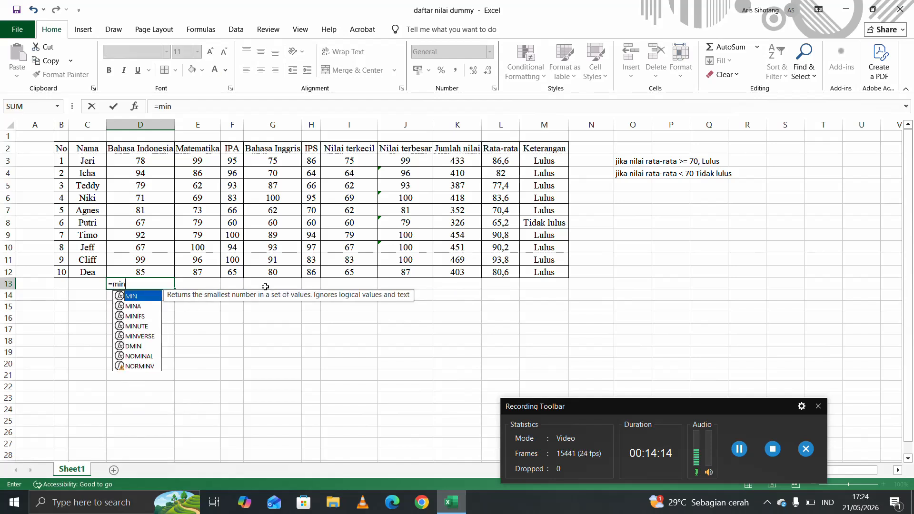
{"action": "double_click", "coordinate": [143, 297]}
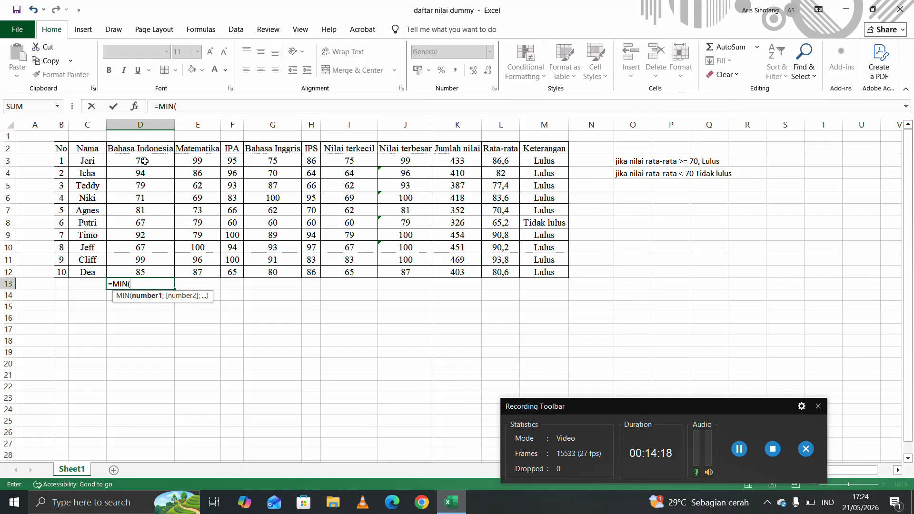
{"action": "left_click_drag", "start_coordinate": [144, 161], "coordinate": [141, 273]}
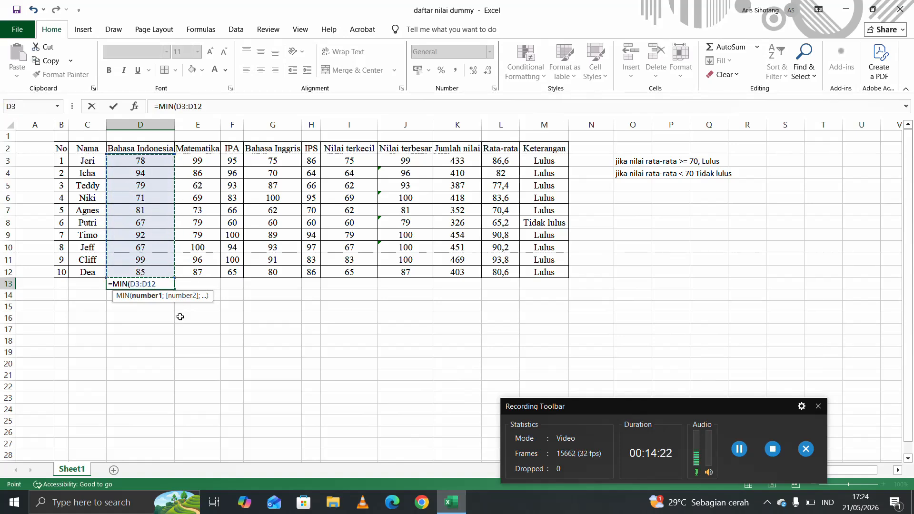
{"action": "key", "text": "Return"}
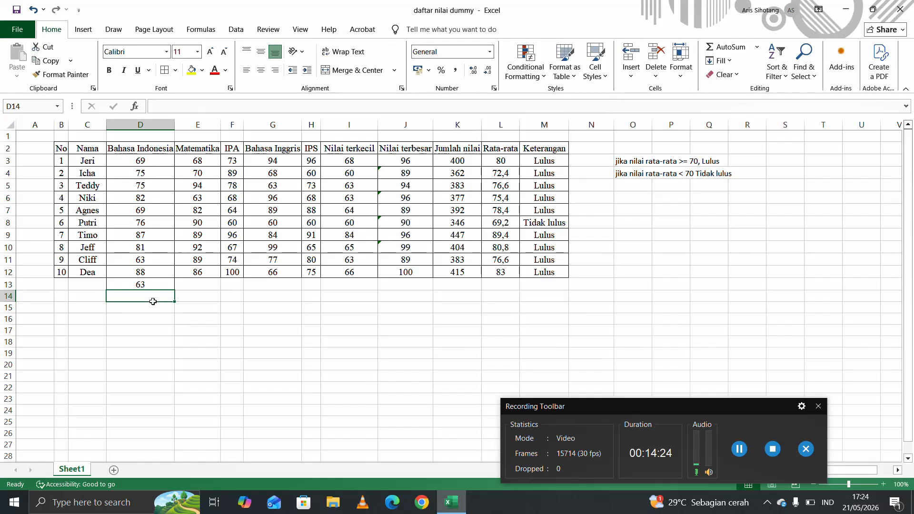
{"action": "left_click", "coordinate": [138, 284]}
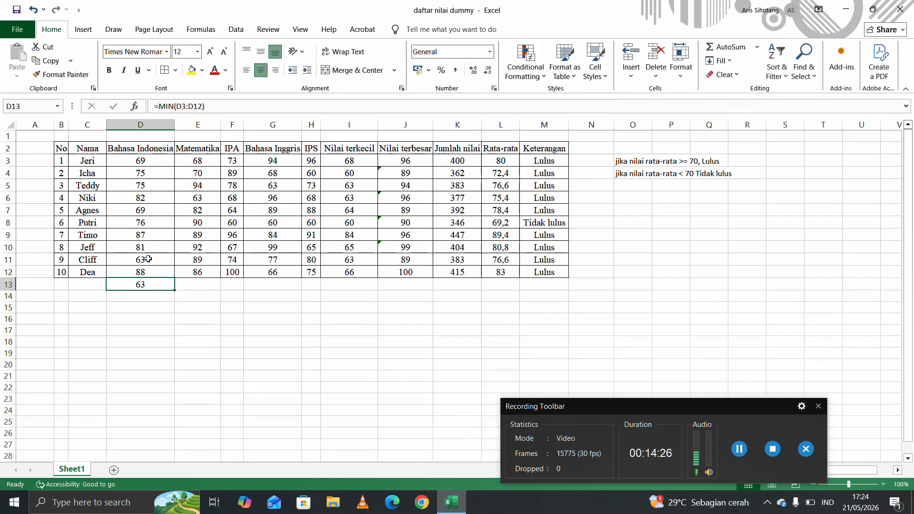
{"action": "left_click", "coordinate": [144, 298]}
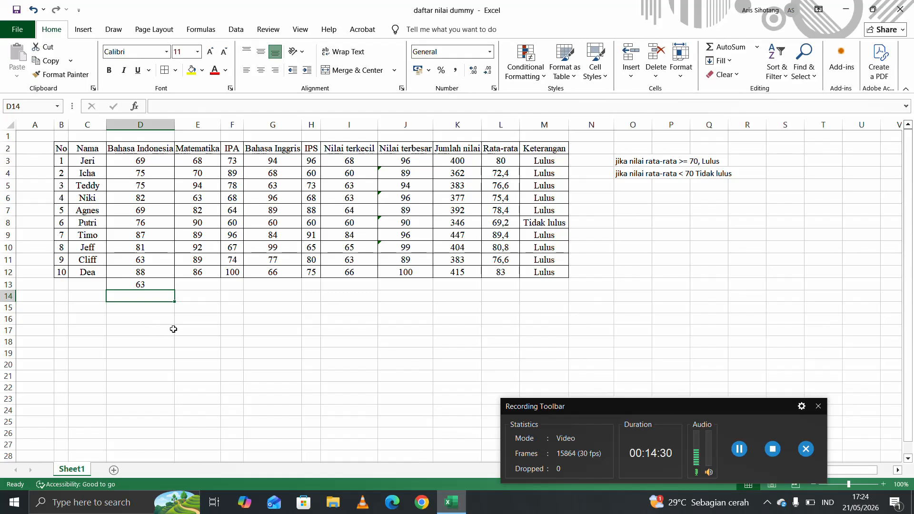